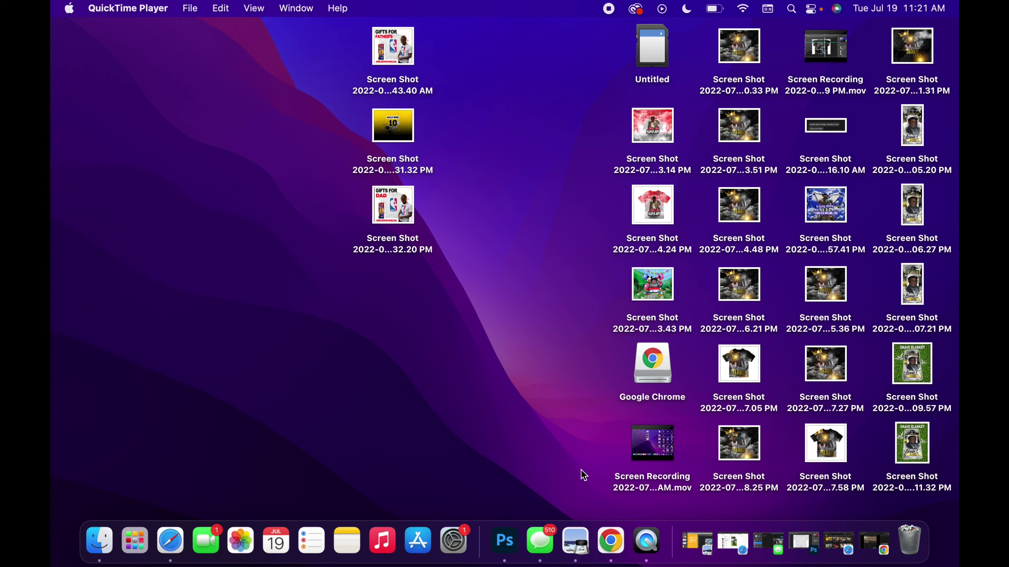
# - Switch to Photoshop and look through the recent cloud files on its home screen, including the shirt templates
pyautogui.click(504, 541)
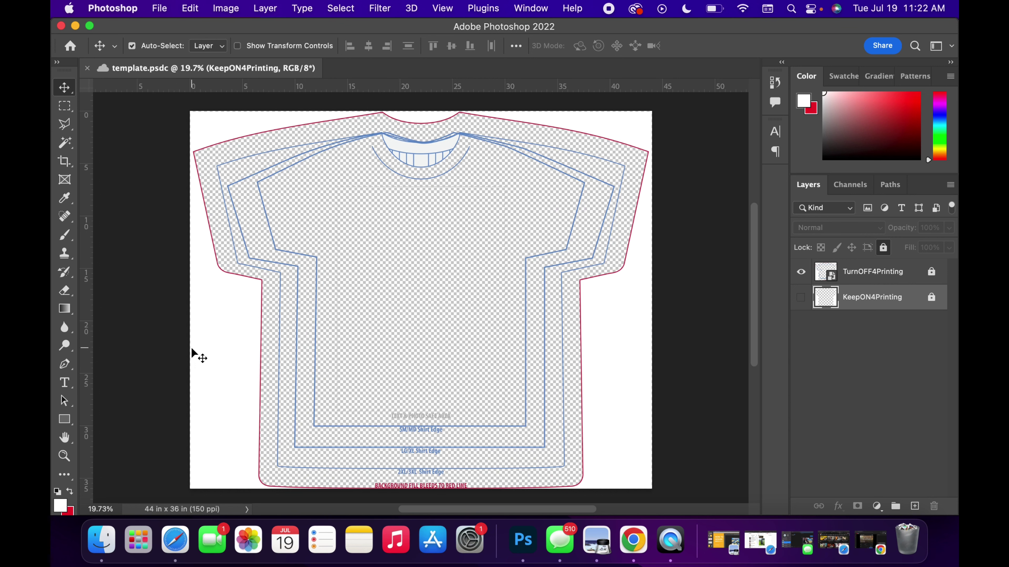
pyautogui.click(69, 47)
pyautogui.scroll(-5, 523, 427)
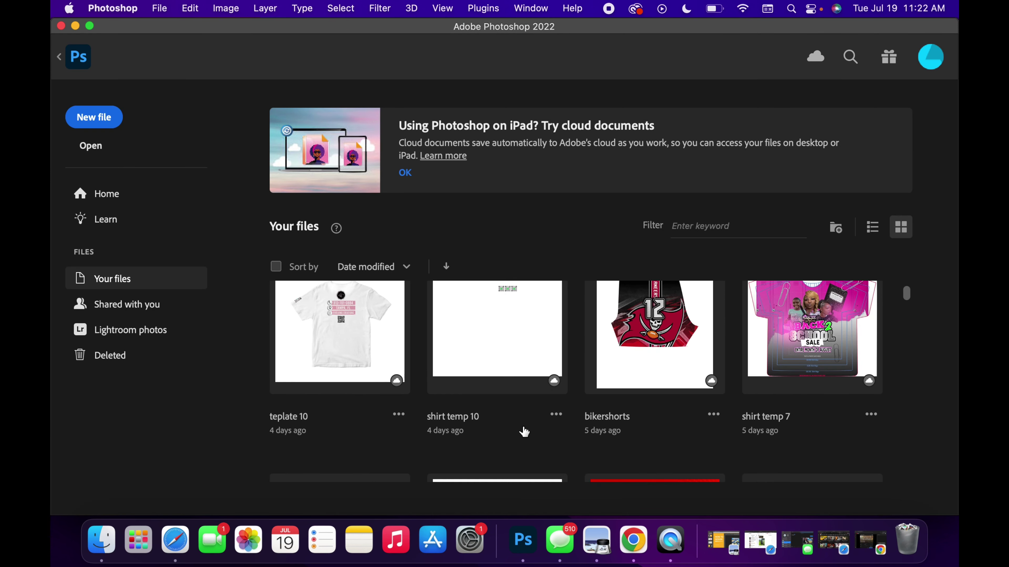
pyautogui.scroll(-5, 524, 432)
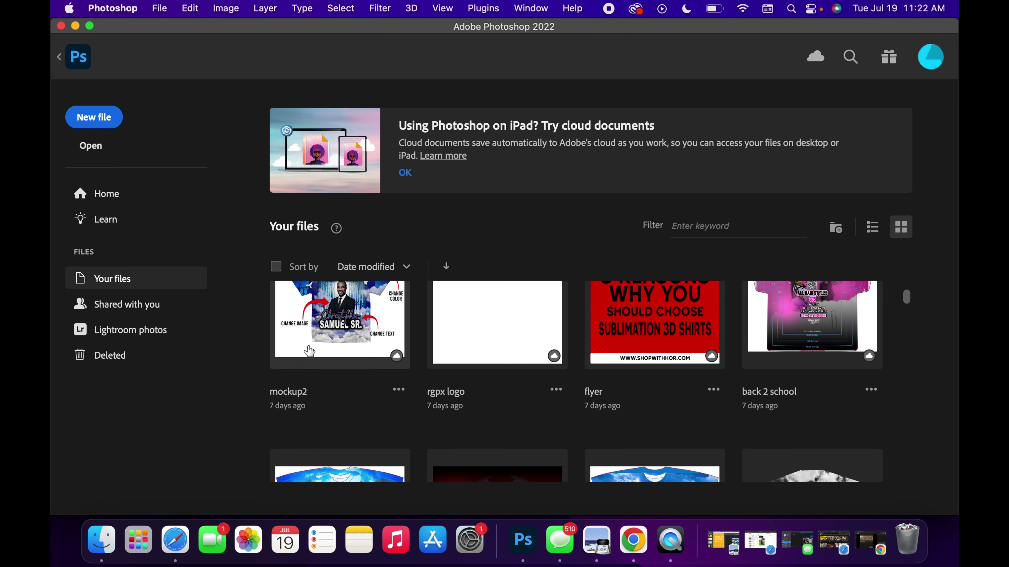
pyautogui.scroll(-5, 309, 350)
pyautogui.scroll(5, 309, 350)
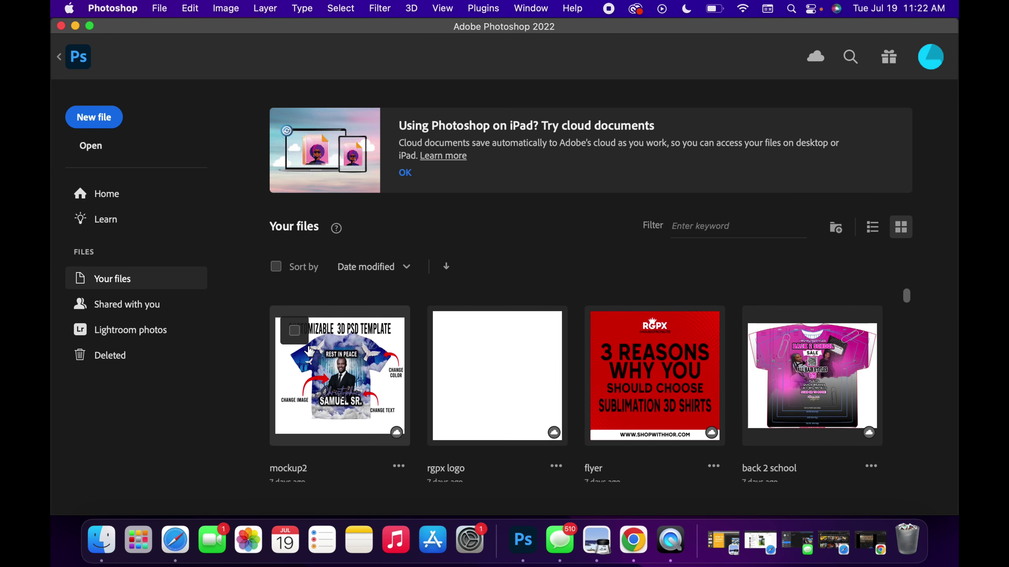
pyautogui.scroll(5, 309, 350)
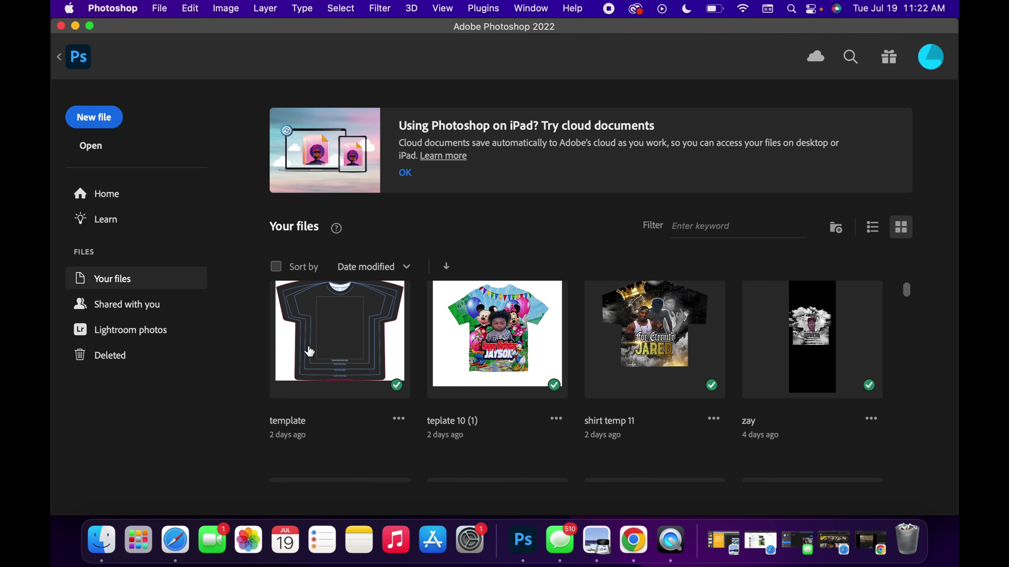
pyautogui.scroll(-5, 309, 350)
pyautogui.scroll(-10, 309, 351)
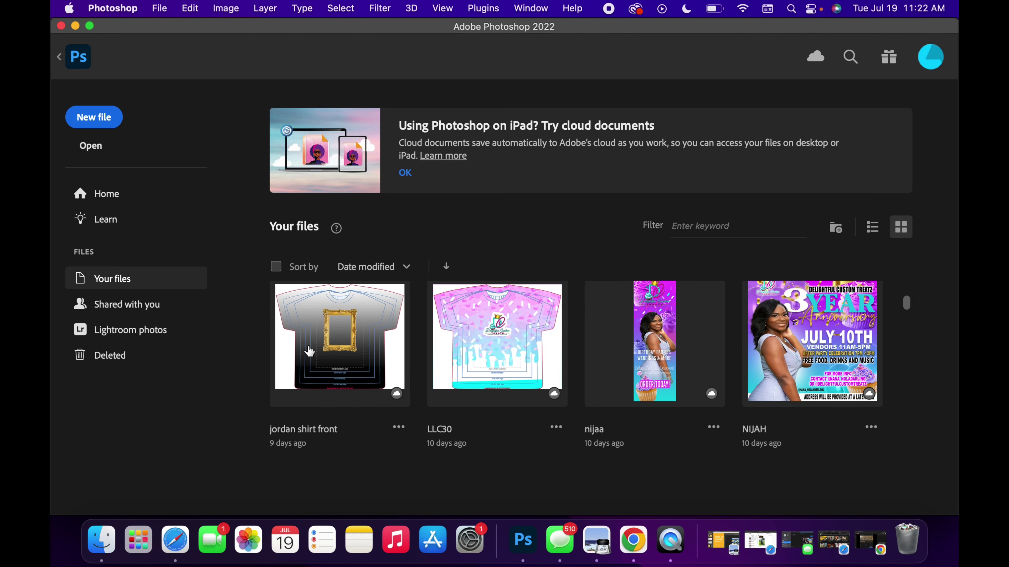
pyautogui.scroll(-5, 309, 351)
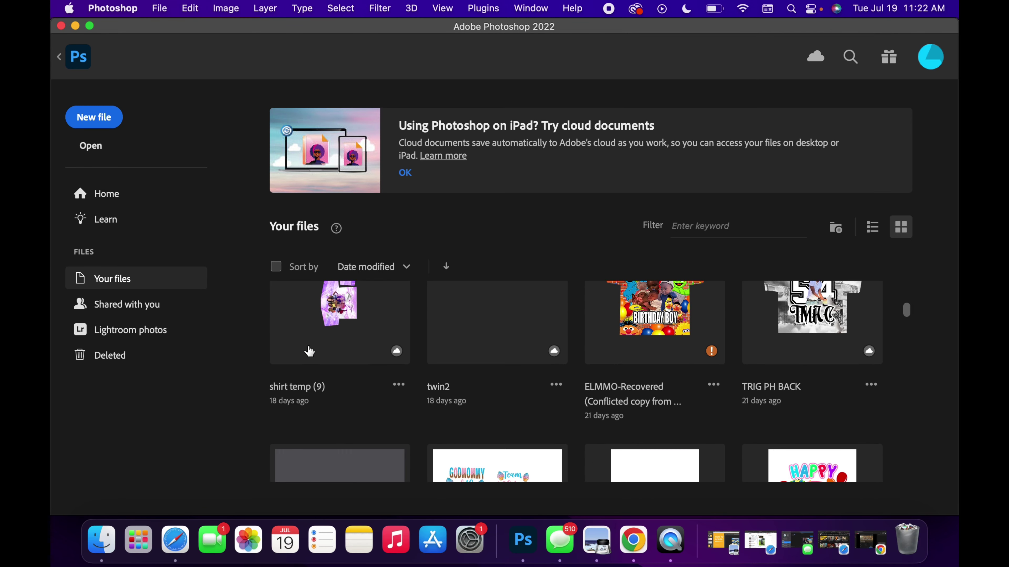
pyautogui.scroll(5, 309, 351)
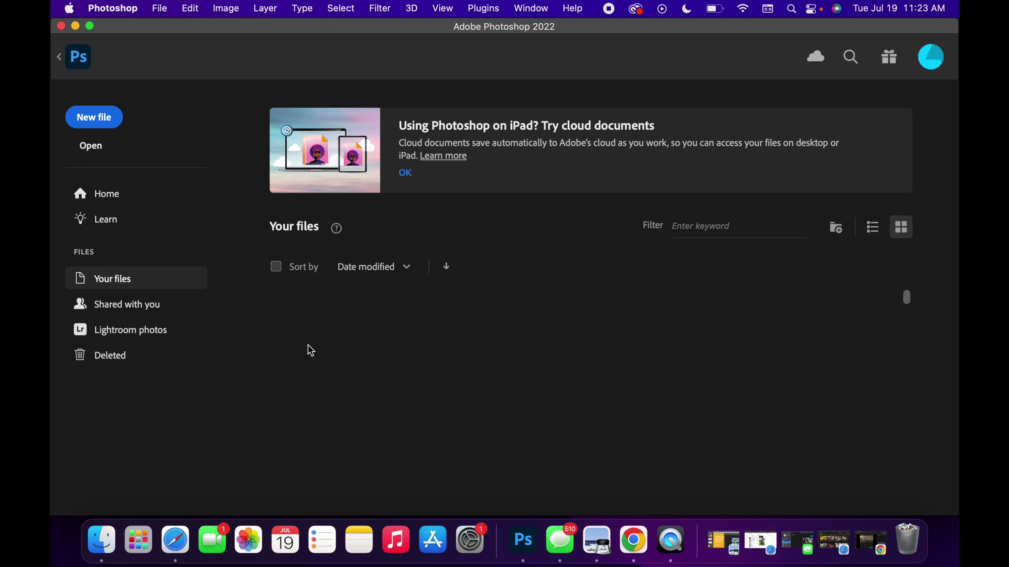
pyautogui.scroll(1, 321, 334)
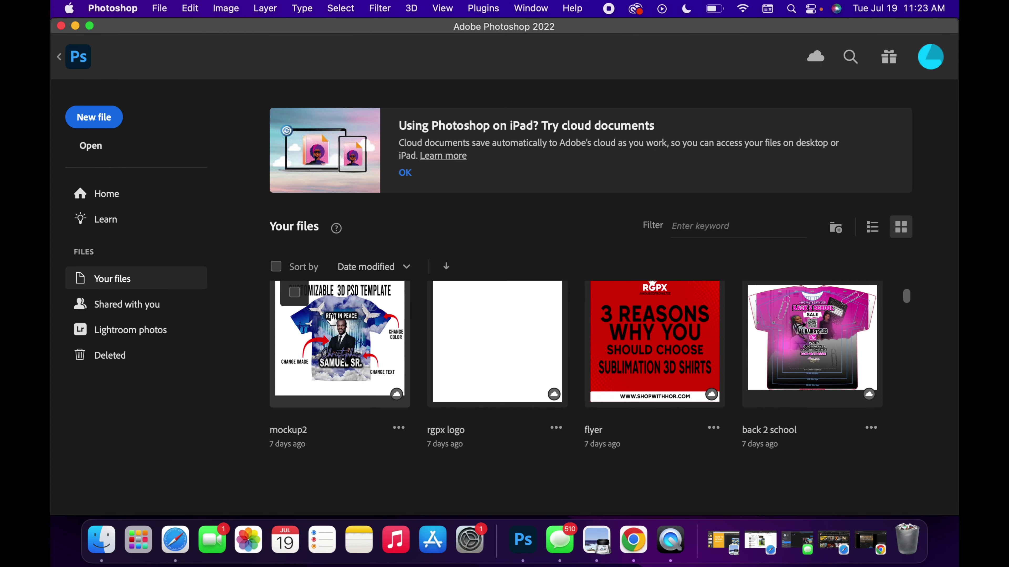
pyautogui.scroll(3, 332, 320)
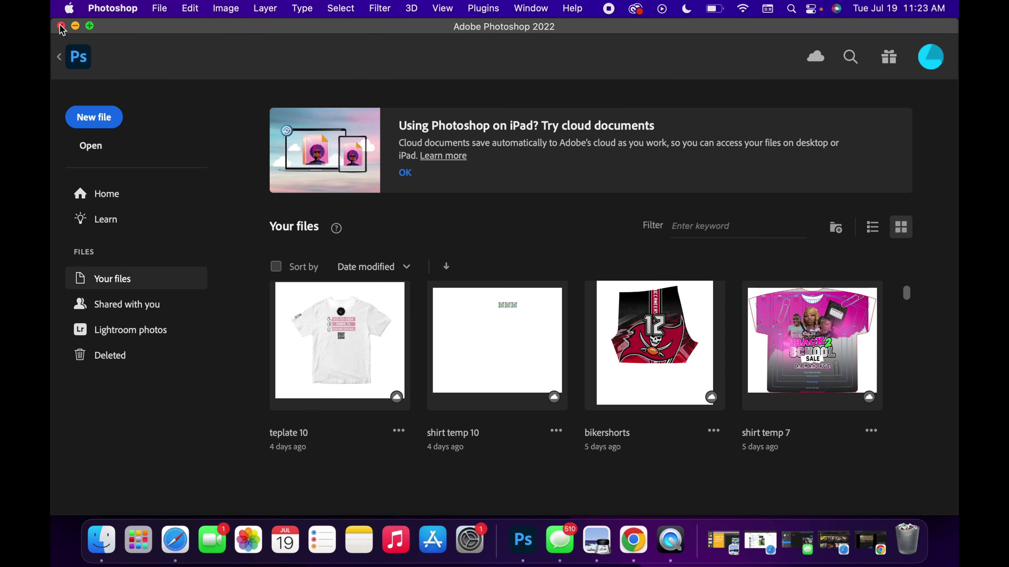
# - Minimize Photoshop, switch to Safari and open Google Drive in place of the YouTube page
pyautogui.click(75, 25)
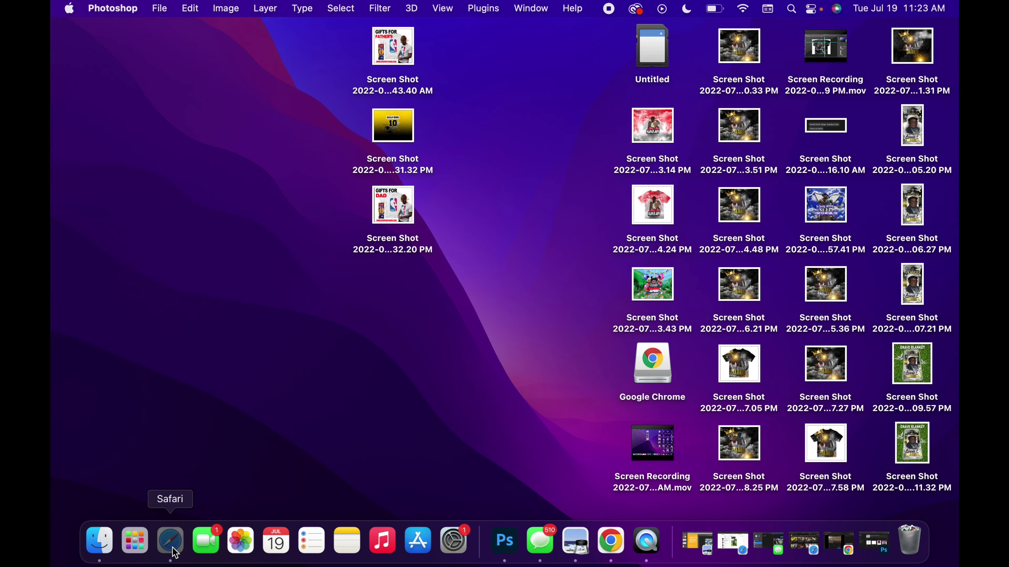
pyautogui.click(173, 549)
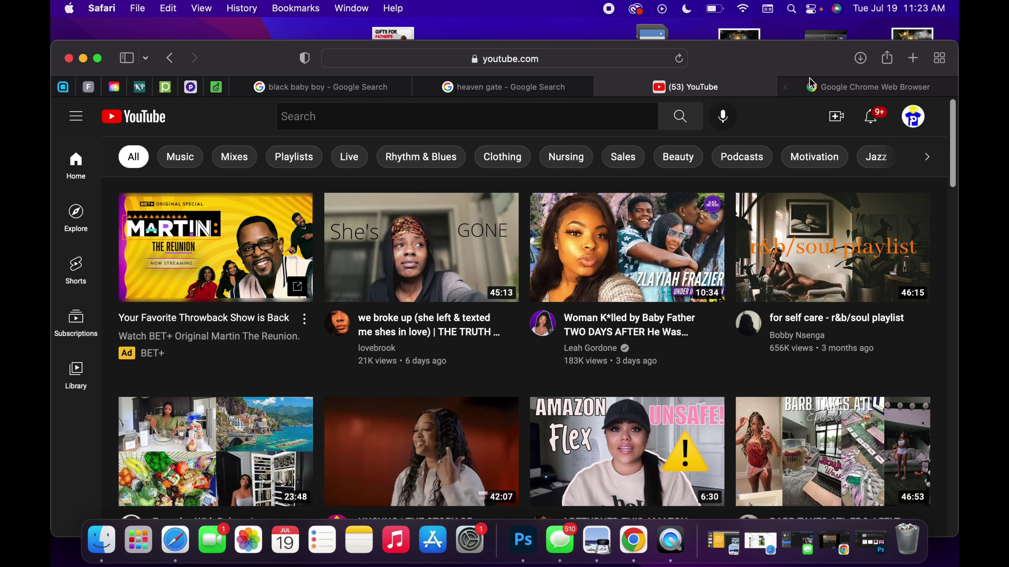
pyautogui.click(577, 60)
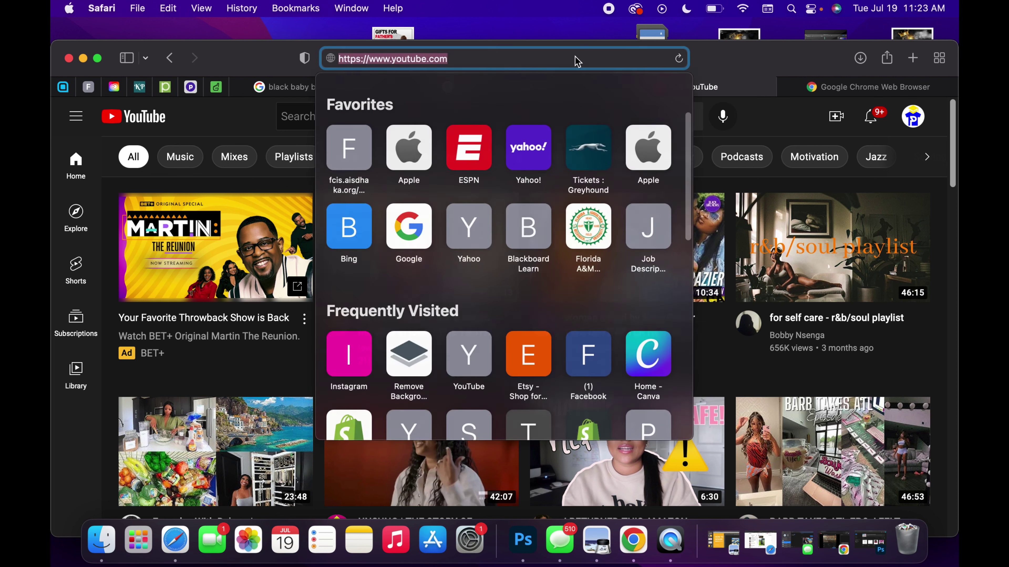
pyautogui.write('drive.google')
pyautogui.press('Return')
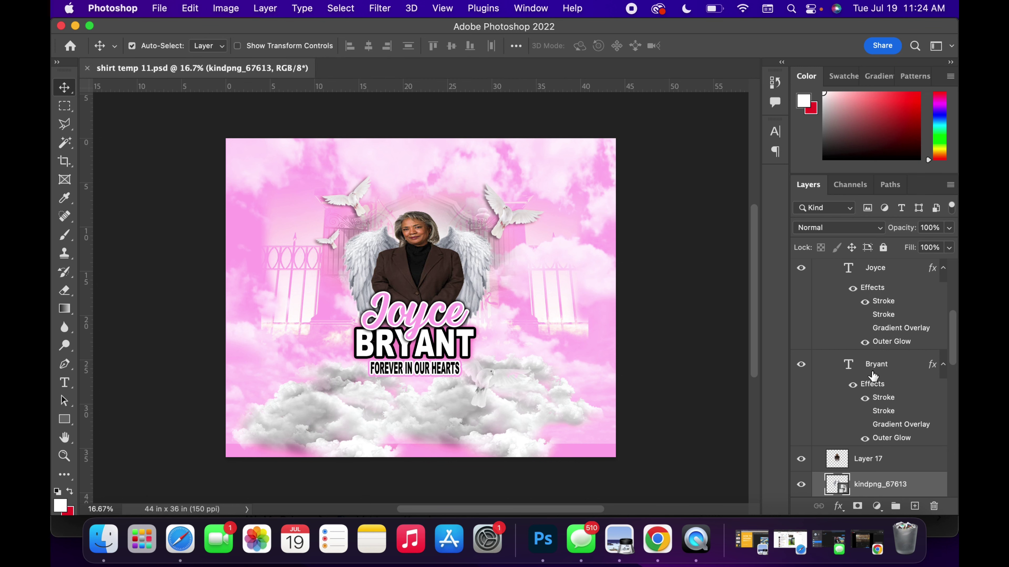
# - Show the TurnOFF4Printing shirt outline layer in shirt temp 11.psd and collapse the Open group
pyautogui.scroll(5, 873, 376)
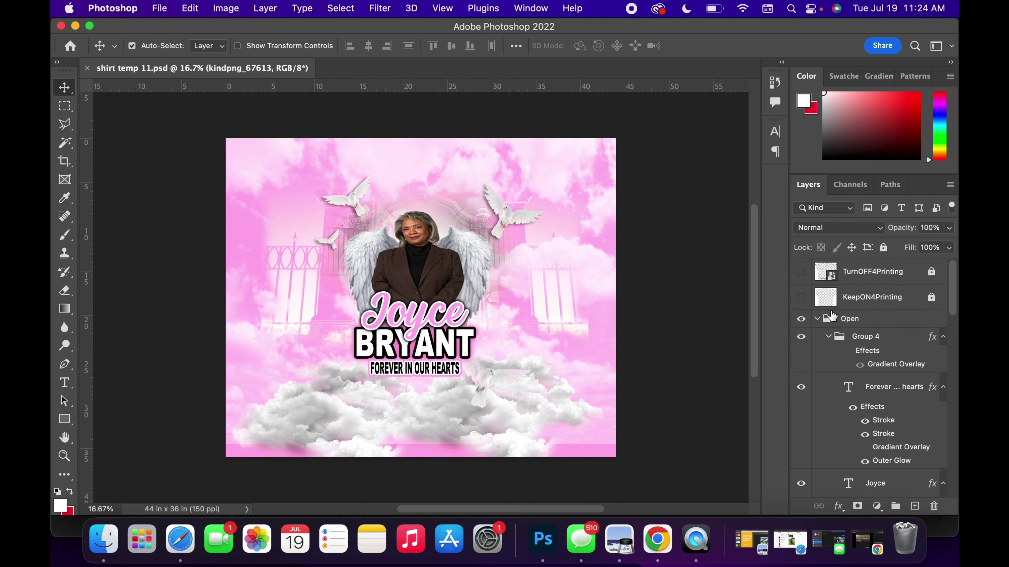
pyautogui.click(800, 272)
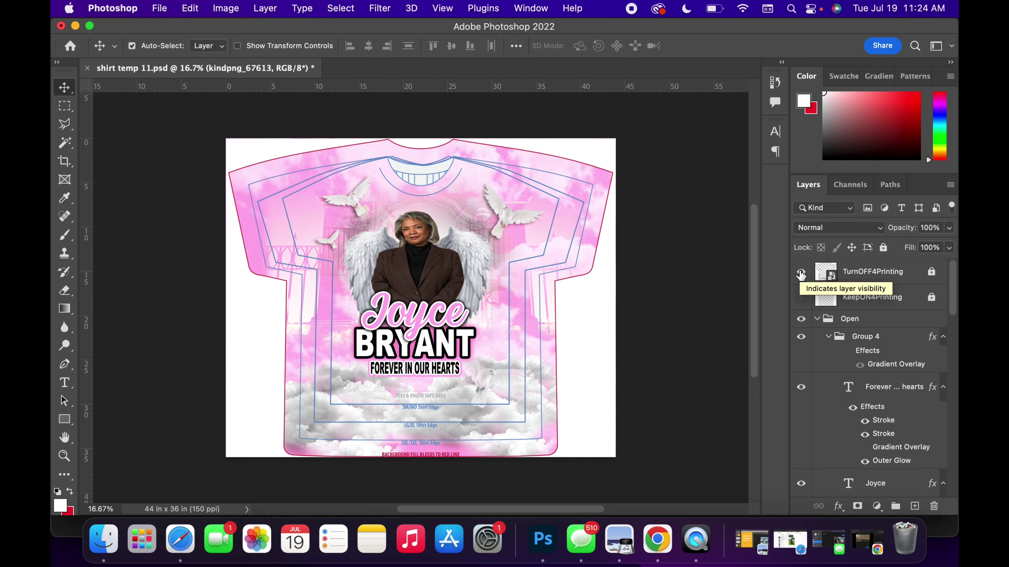
pyautogui.click(817, 320)
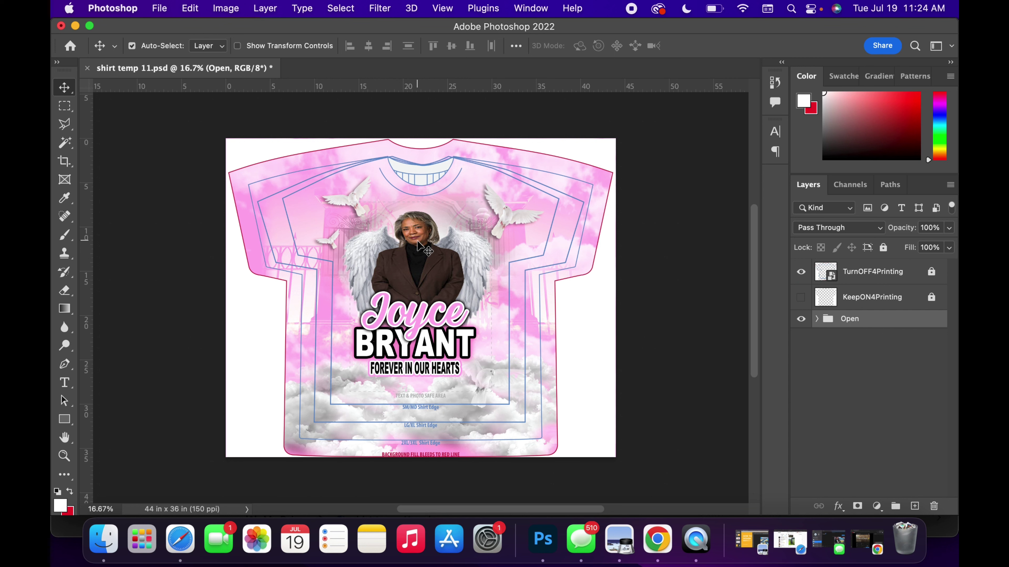
# - Switch to Safari and close the Google Drive, Google Chrome Web Browser and black baby boy pages, keeping the heaven gate search
pyautogui.click(180, 539)
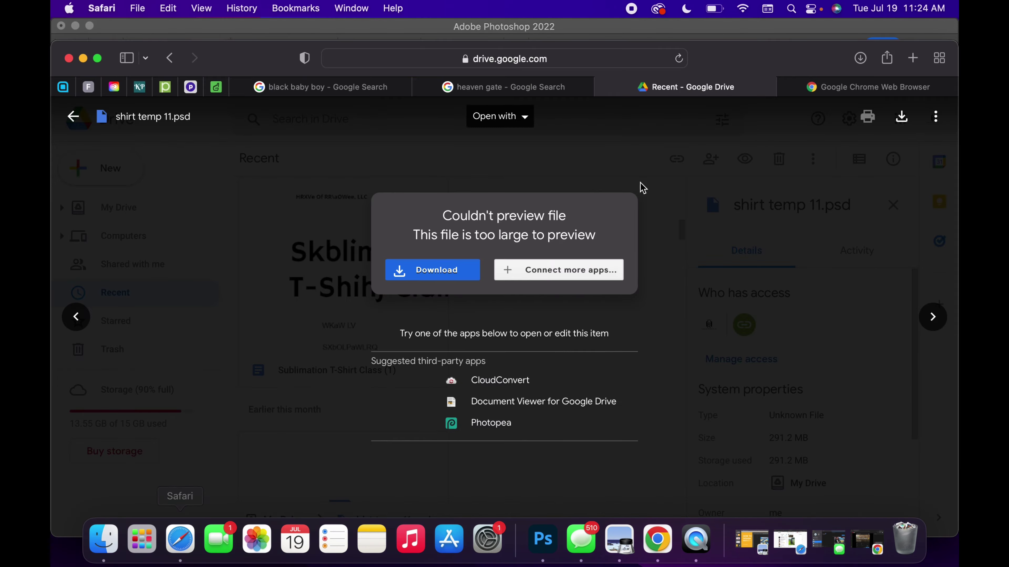
pyautogui.click(602, 87)
pyautogui.moveTo(514, 116)
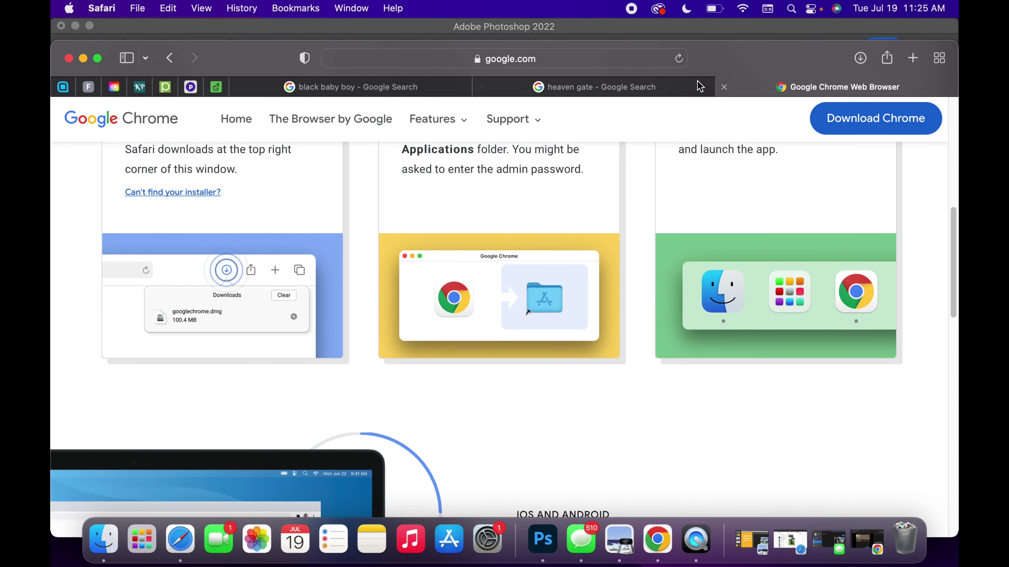
pyautogui.click(723, 86)
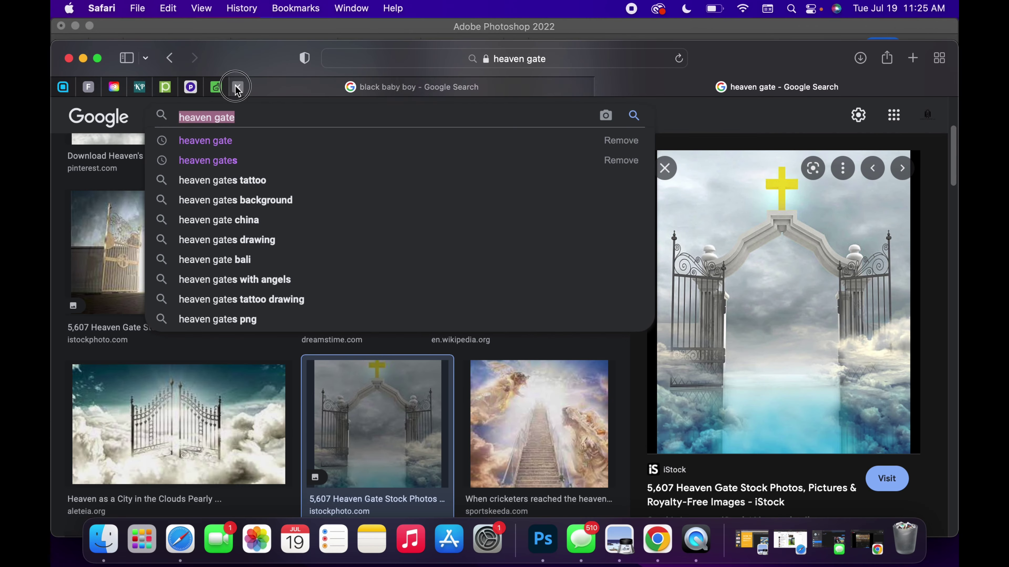
pyautogui.click(238, 87)
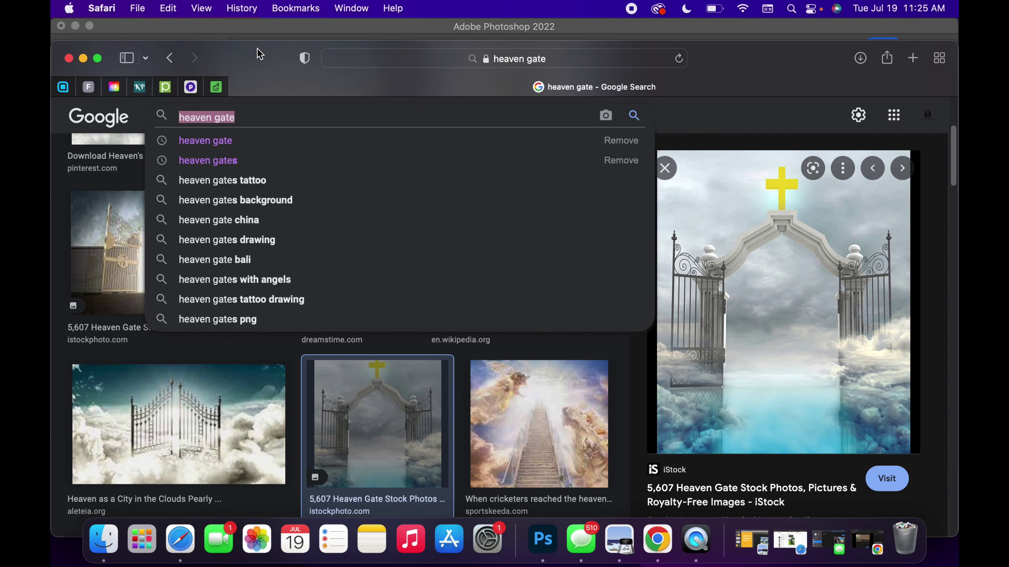
# - Move the heaven gate browser window lower on the screen and return to the Photoshop shirt design
pyautogui.moveTo(255, 95); pyautogui.dragTo(230, 199)
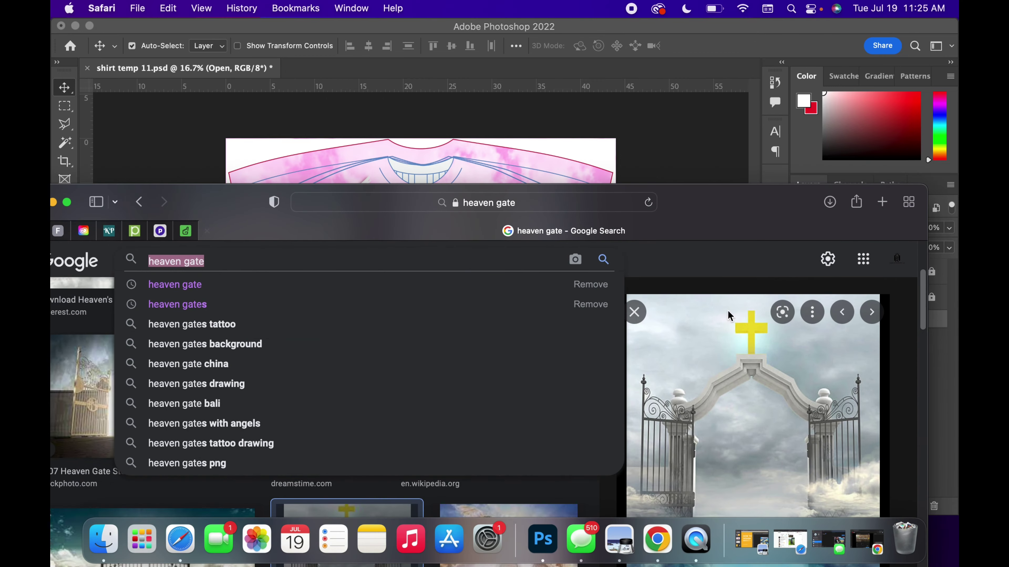
pyautogui.moveTo(679, 201); pyautogui.dragTo(647, 128)
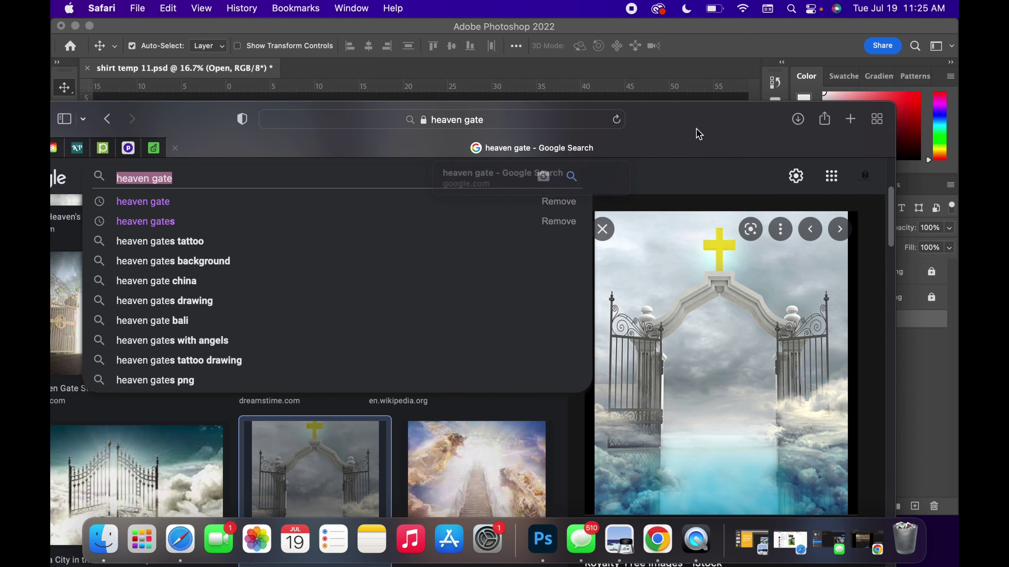
pyautogui.moveTo(695, 127); pyautogui.dragTo(734, 157)
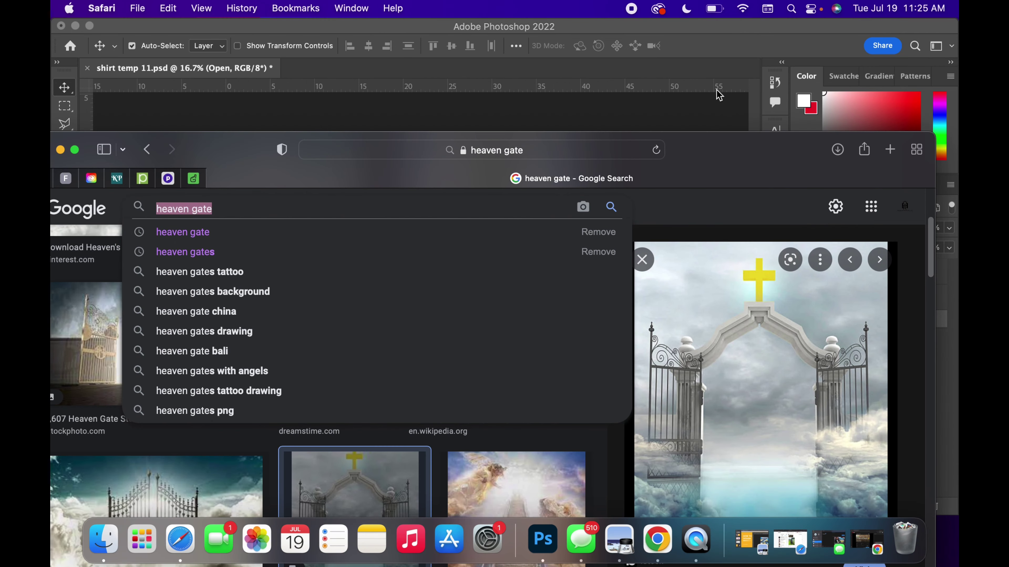
pyautogui.click(742, 46)
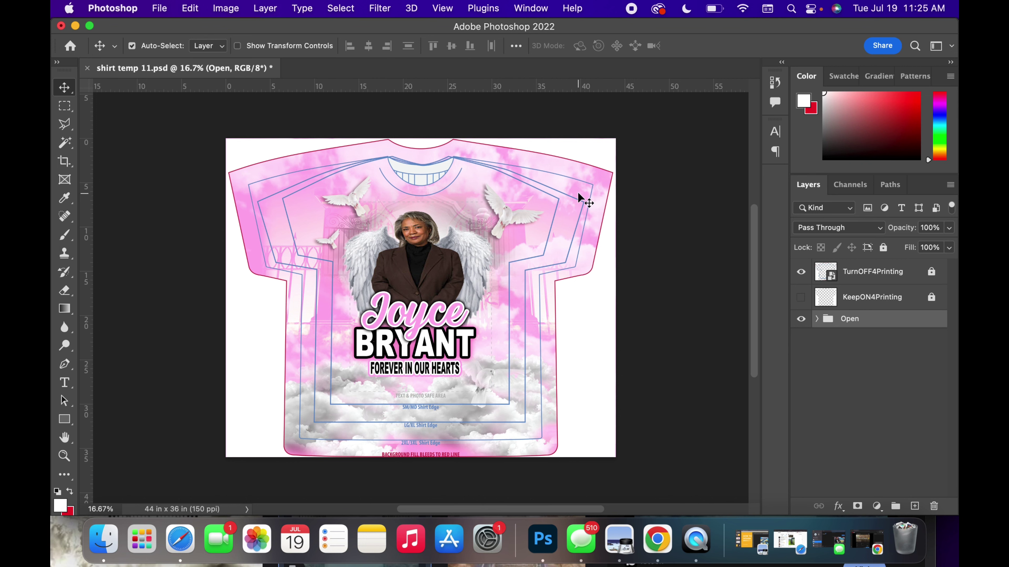
# - Change the Color Fill 2 background color of the shirt to lavender blue, hex adabff
pyautogui.click(532, 168)
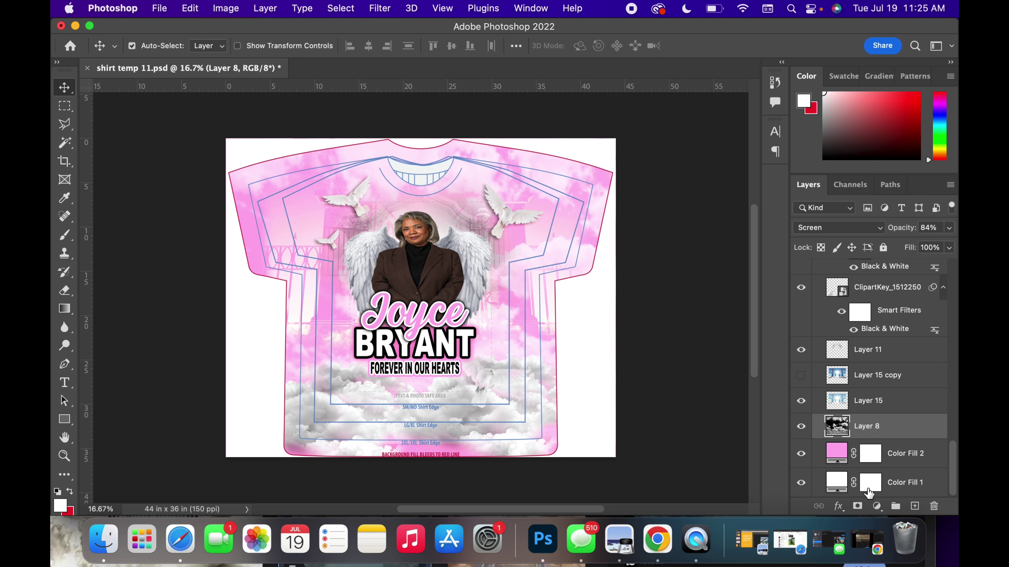
pyautogui.doubleClick(837, 460)
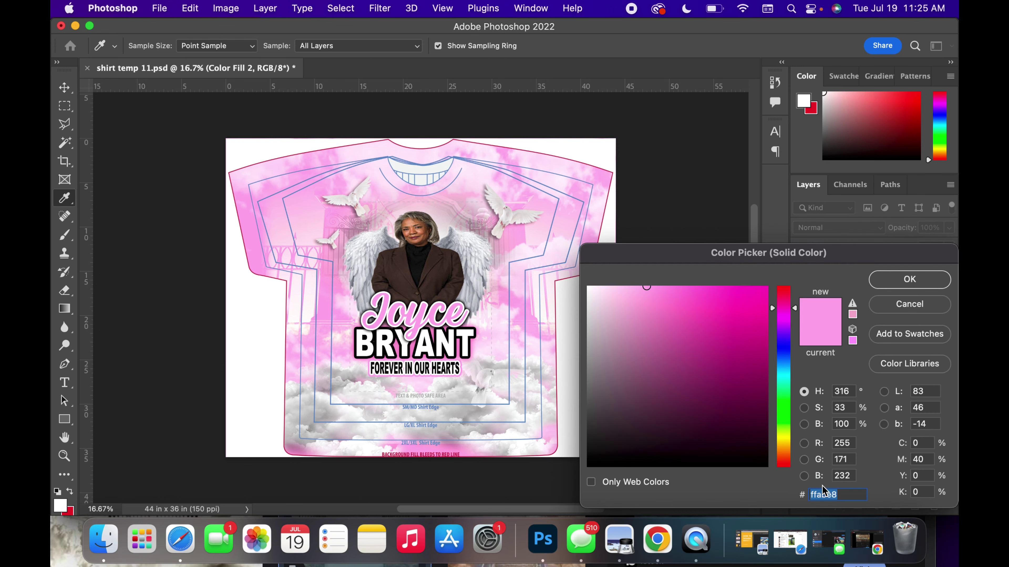
pyautogui.click(783, 353)
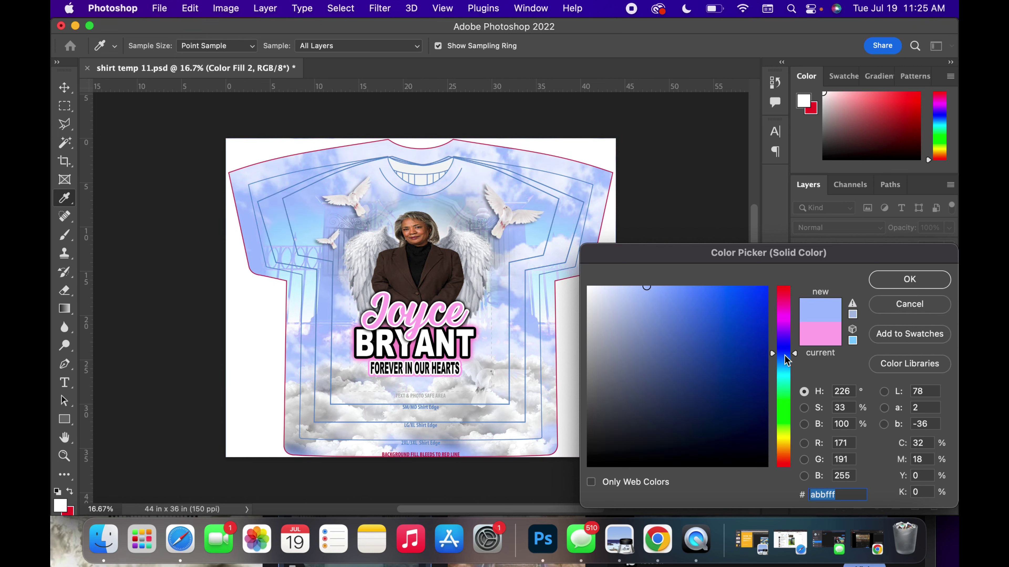
pyautogui.click(785, 356)
pyautogui.moveTo(786, 413); pyautogui.dragTo(786, 357)
pyautogui.click(785, 374)
pyautogui.click(781, 346)
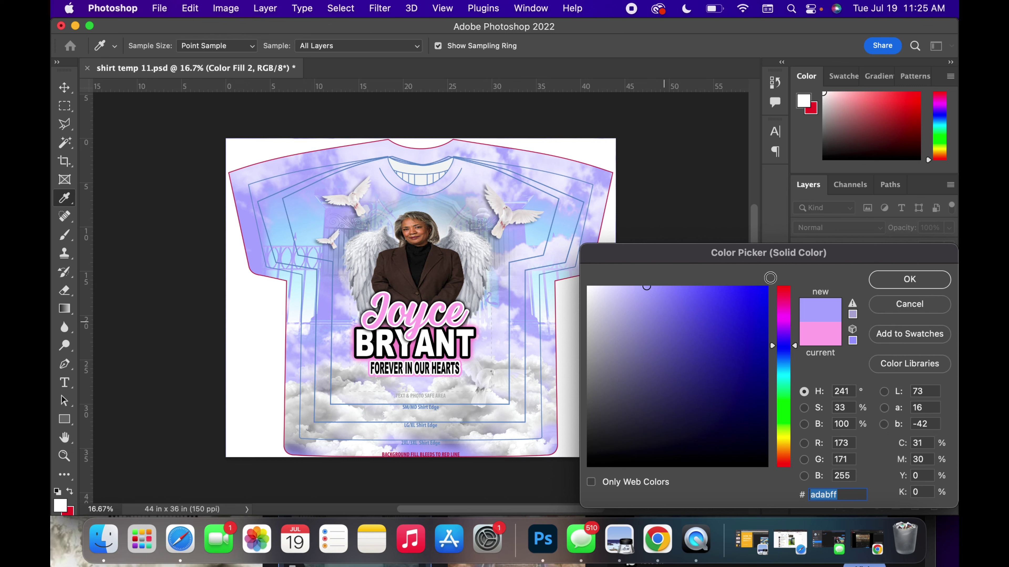
pyautogui.click(905, 286)
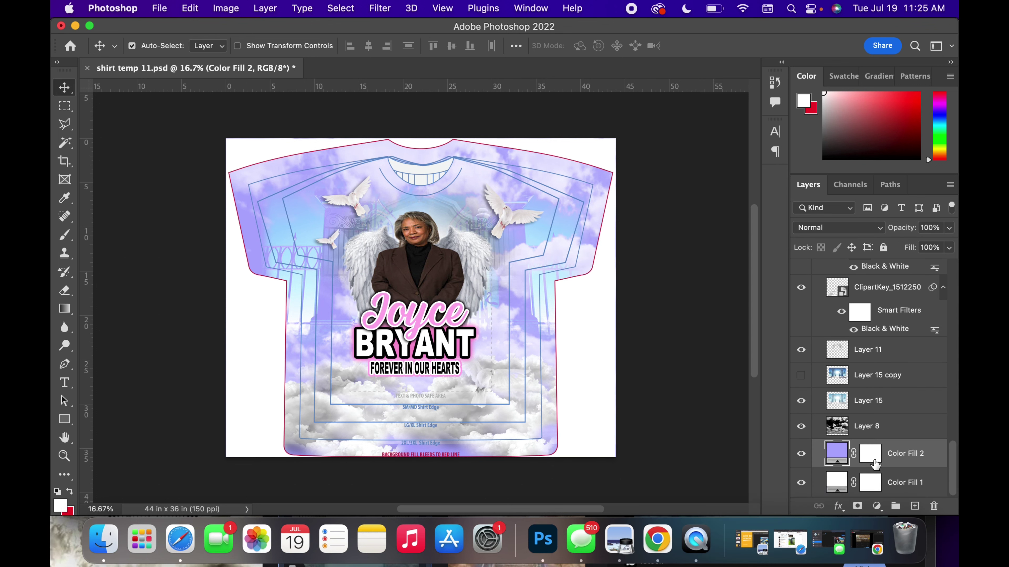
# - Check the gates by toggling Layer 15's visibility, and set Layer 8's blending mode to Soft Light
pyautogui.click(915, 431)
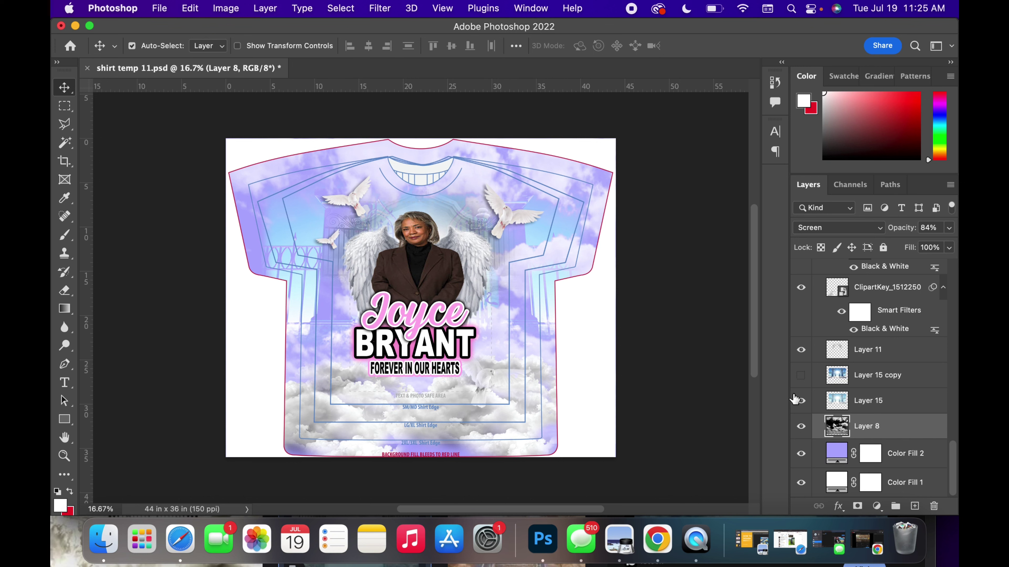
pyautogui.click(801, 402)
pyautogui.click(801, 401)
pyautogui.click(826, 228)
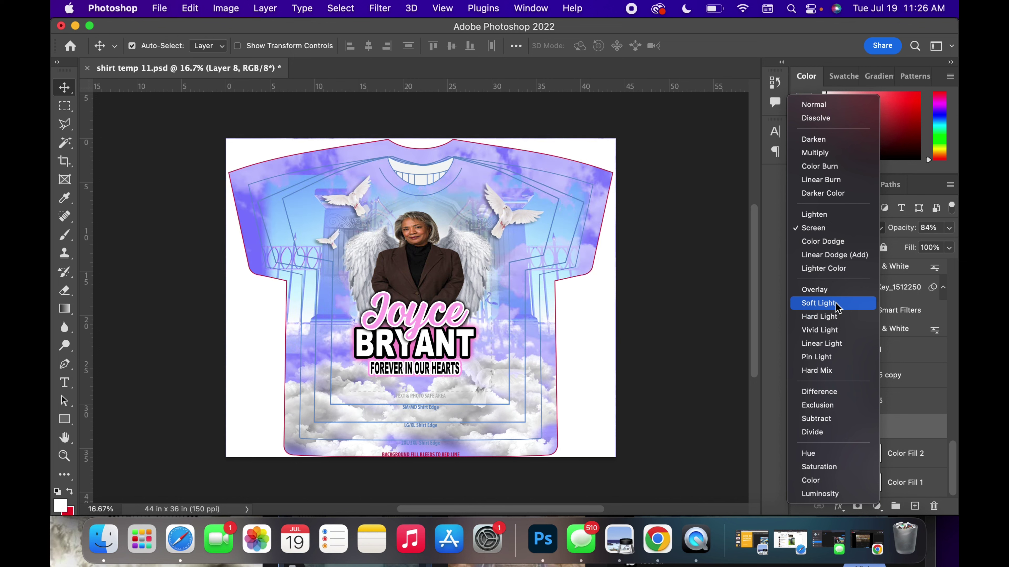
pyautogui.click(826, 304)
# - Set the blending mode of Layer 15, the heaven gates image, to Pin Light
pyautogui.click(907, 407)
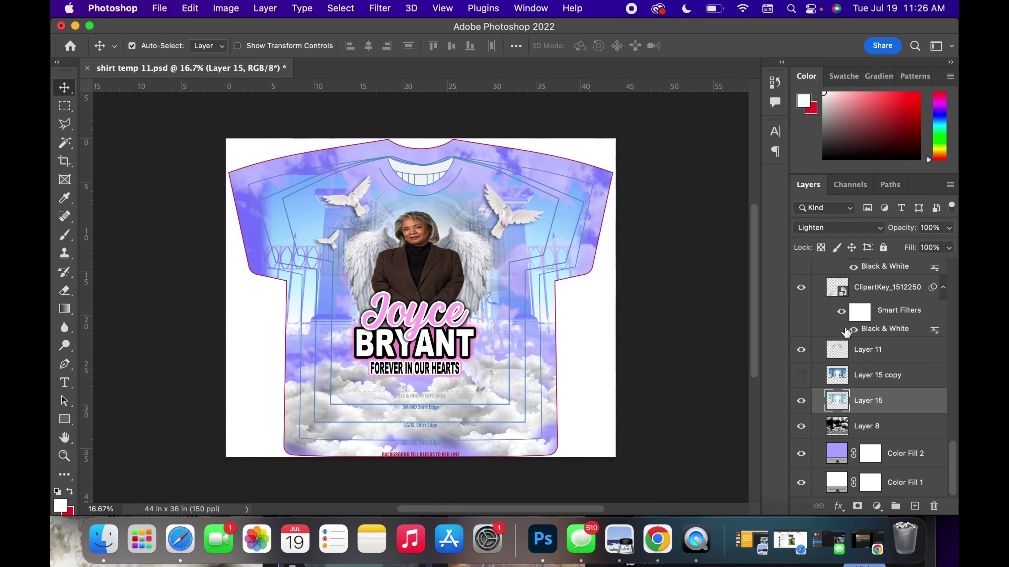
pyautogui.click(820, 230)
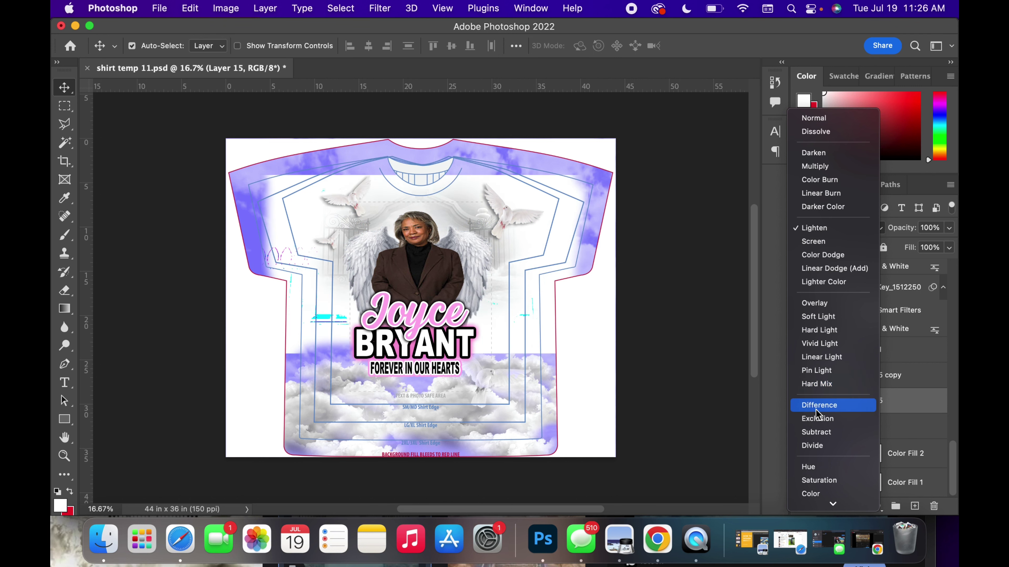
pyautogui.click(817, 371)
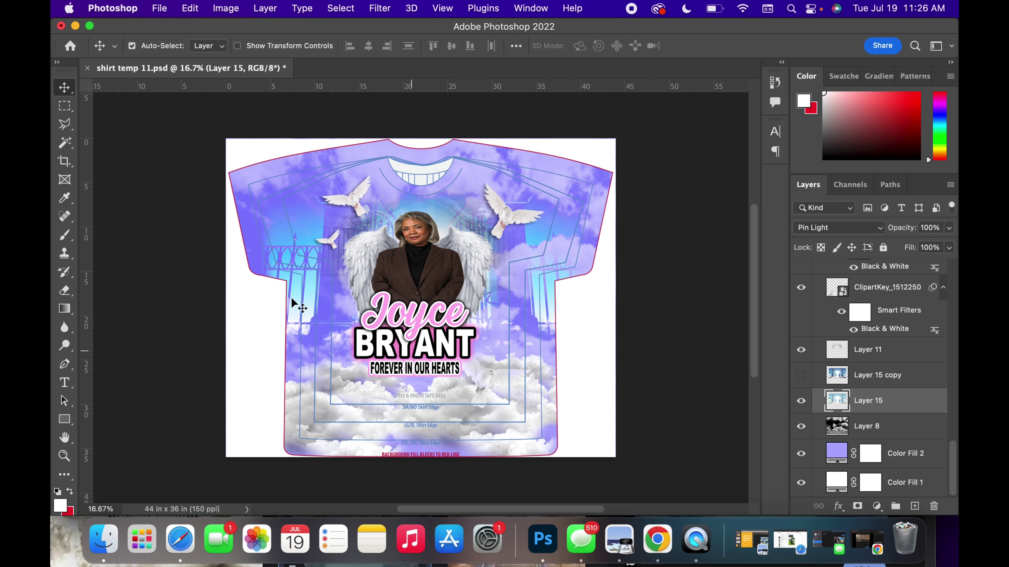
pyautogui.click(225, 8)
pyautogui.moveTo(268, 50)
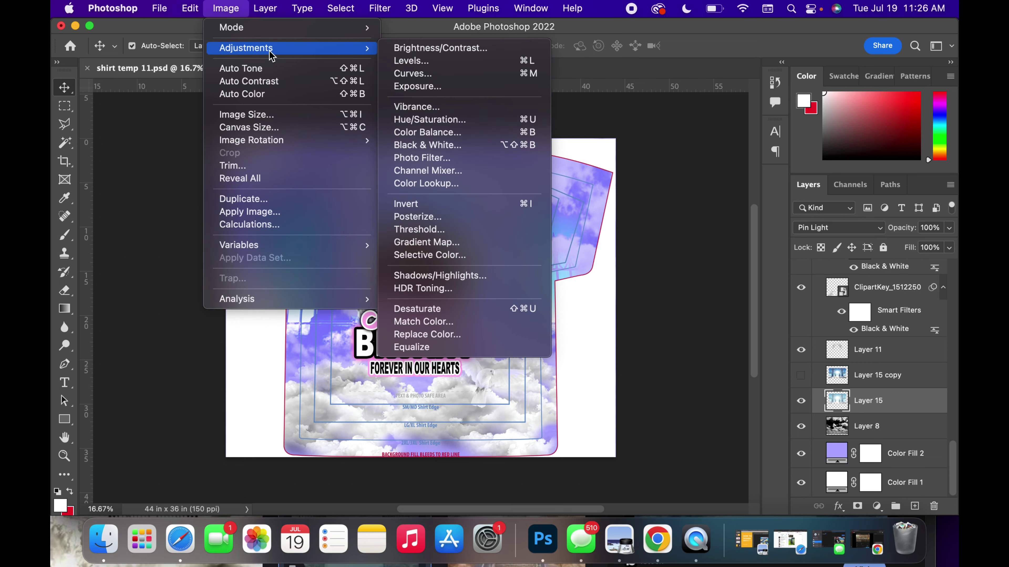
pyautogui.click(433, 146)
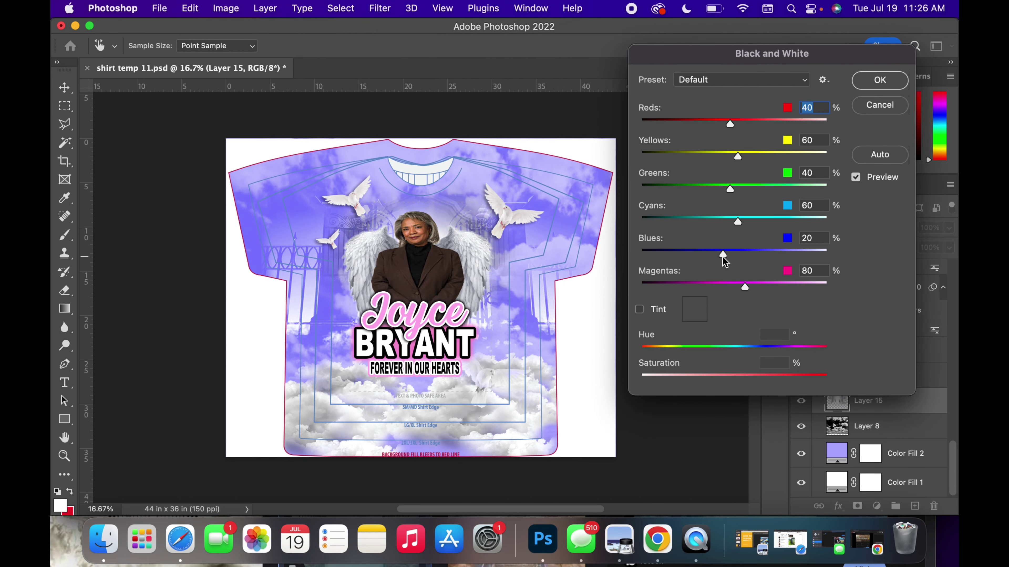
pyautogui.moveTo(723, 258); pyautogui.dragTo(722, 258)
pyautogui.click(879, 105)
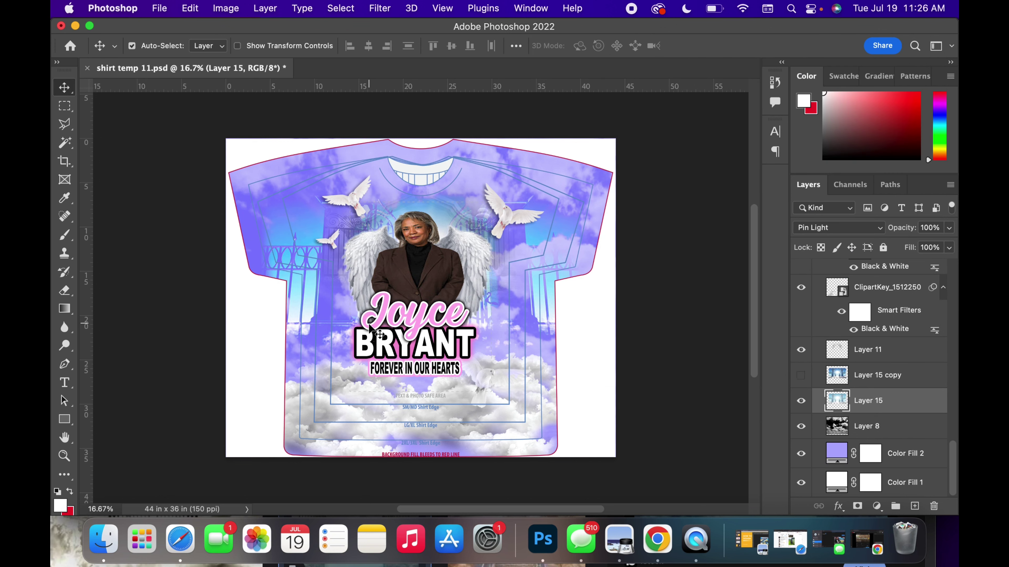
# - Apply a Black & White adjustment with the Default preset to Layer 15, the heaven gates image
pyautogui.click(225, 8)
pyautogui.moveTo(262, 48)
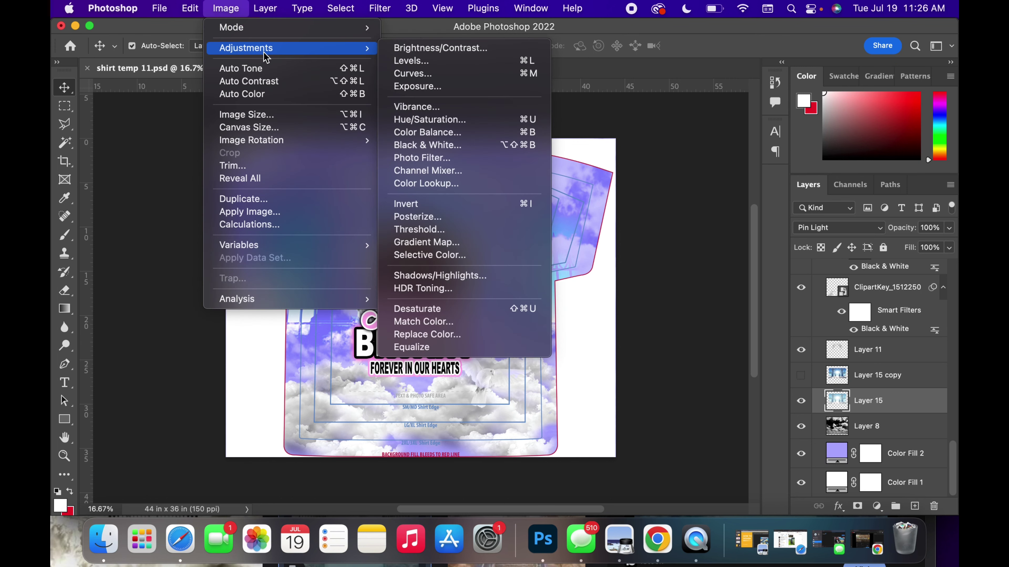
pyautogui.click(436, 145)
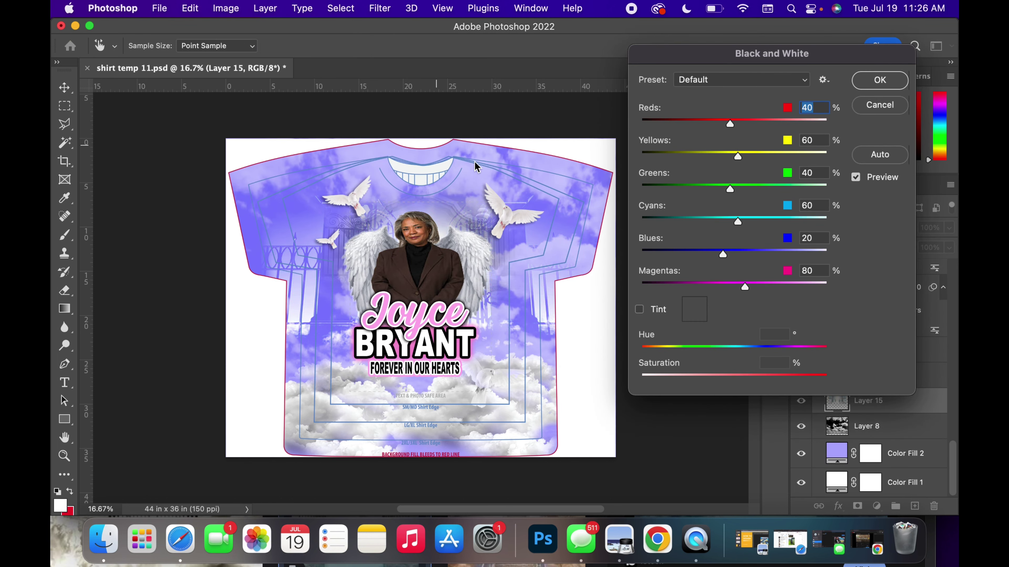
pyautogui.click(879, 88)
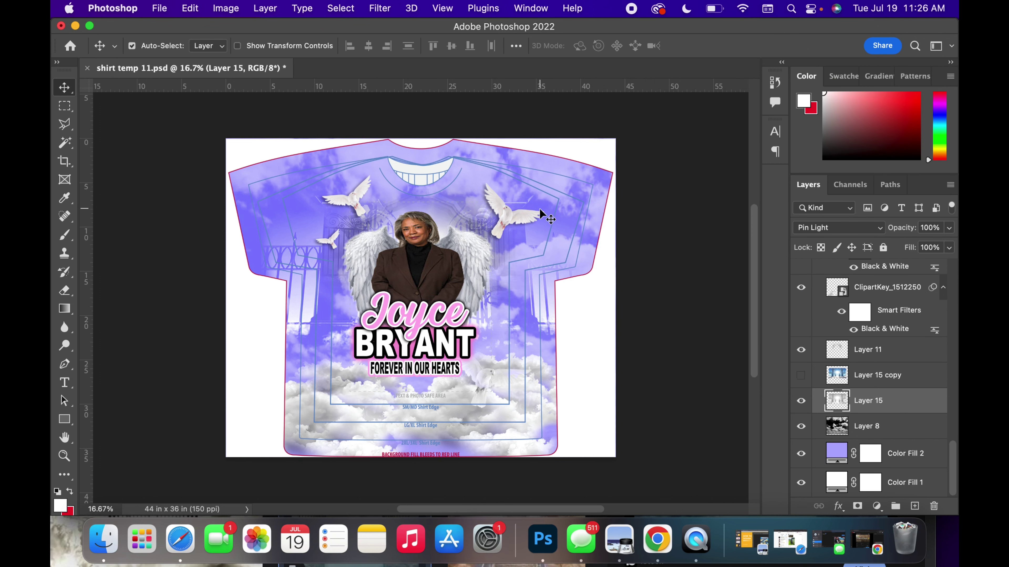
pyautogui.click(401, 321)
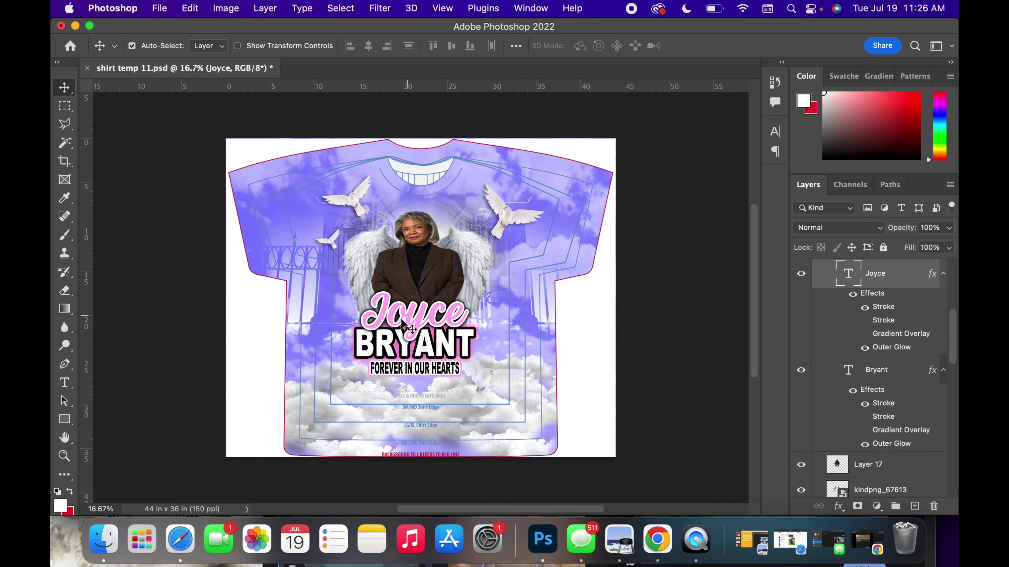
pyautogui.doubleClick(898, 281)
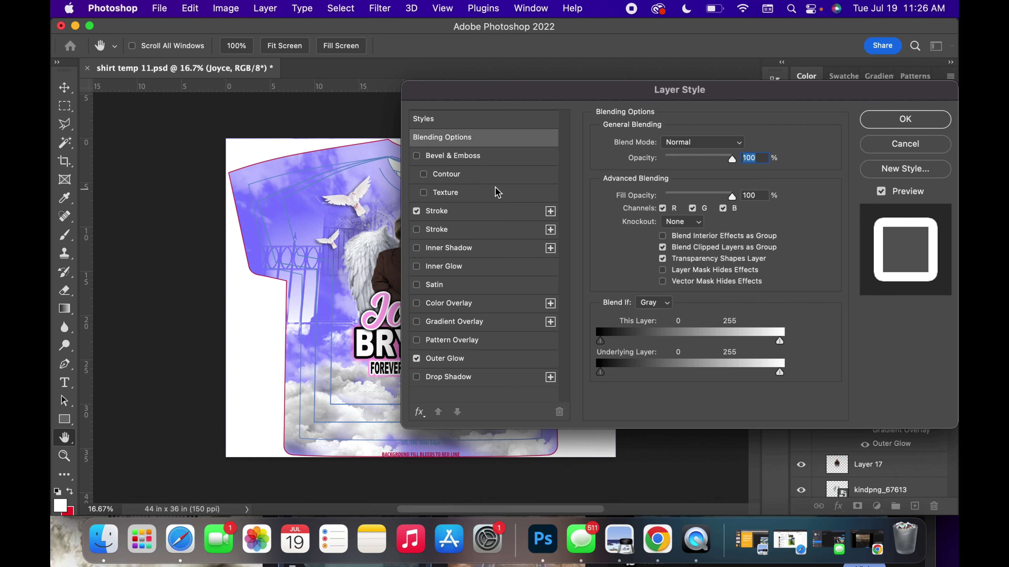
pyautogui.click(930, 151)
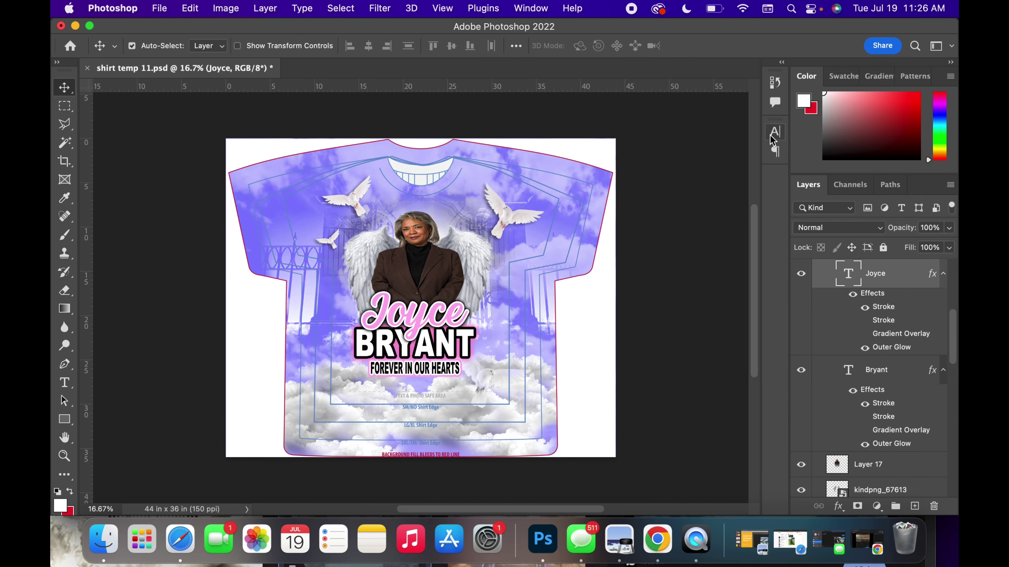
# - Show the character formatting settings for the script first-name text
pyautogui.click(772, 134)
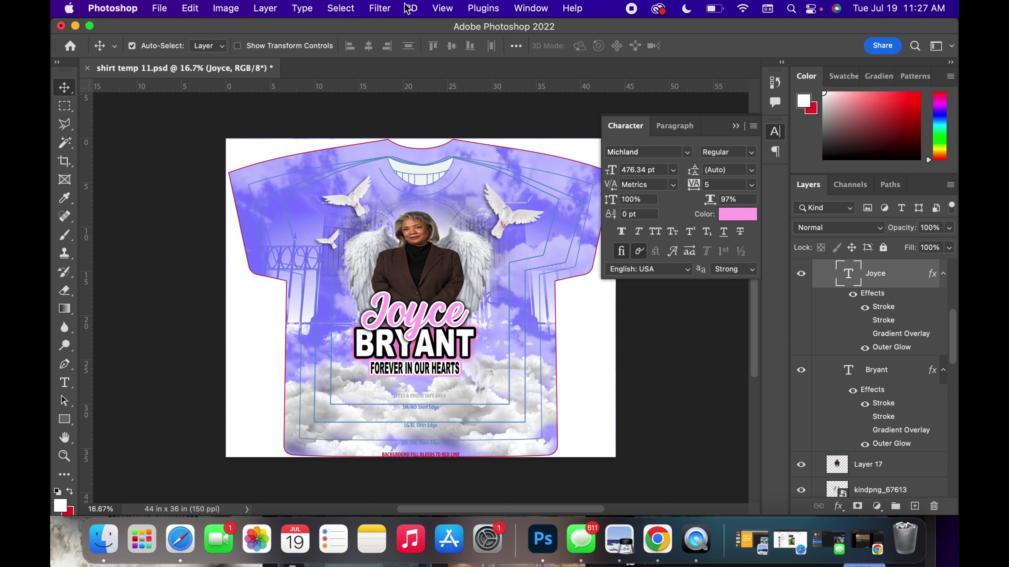
pyautogui.click(443, 8)
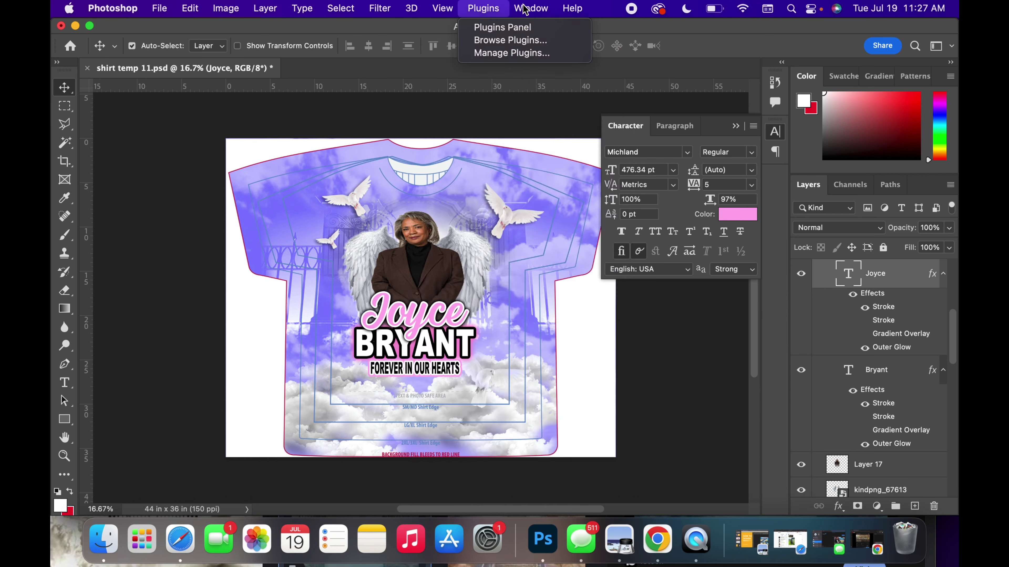
pyautogui.moveTo(528, 7)
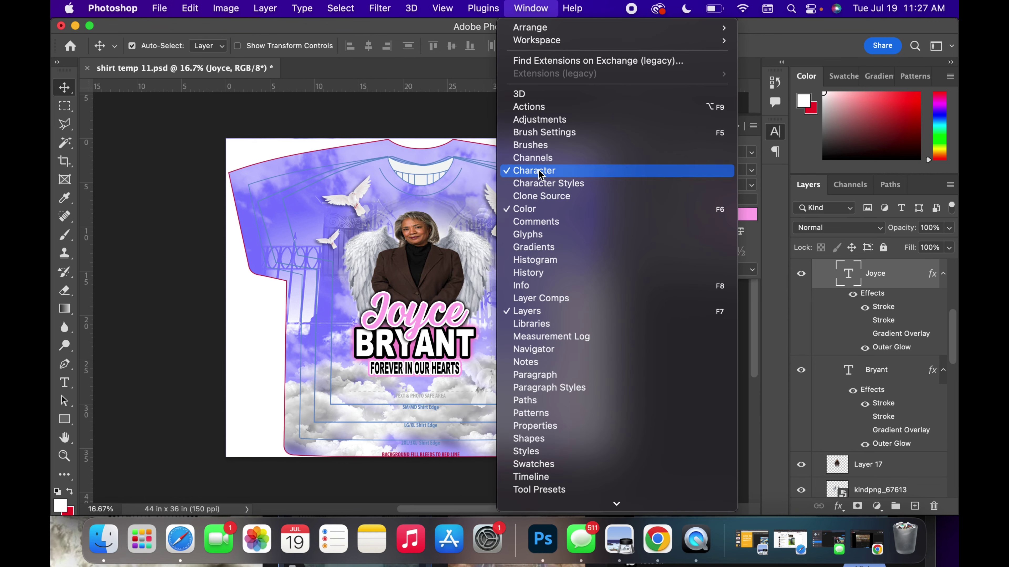
pyautogui.click(778, 250)
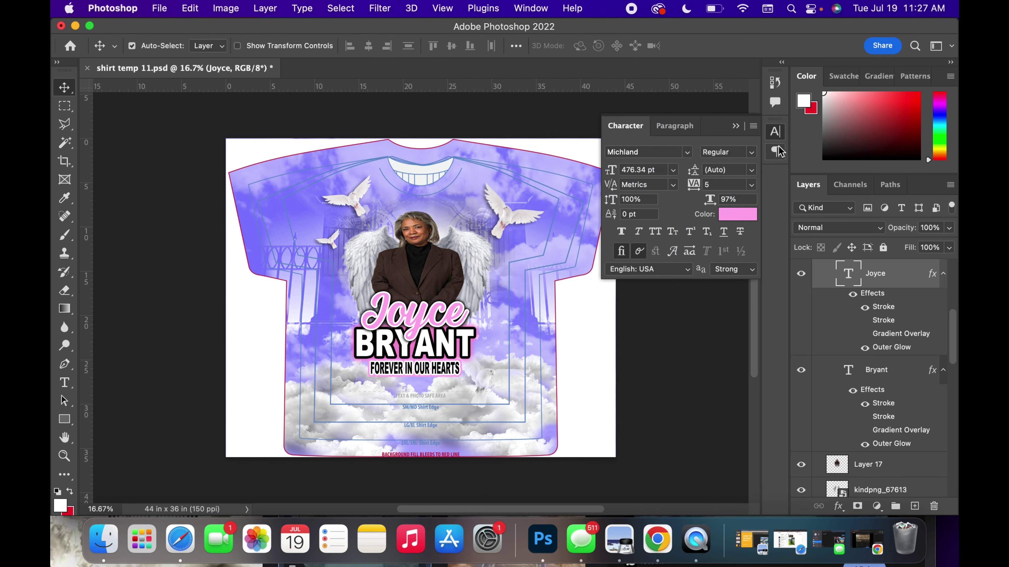
# - Recolor the whole script first-name text to periwinkle blue 7e7cff, sampled from the shirt's sleeve
pyautogui.click(64, 382)
pyautogui.click(409, 314)
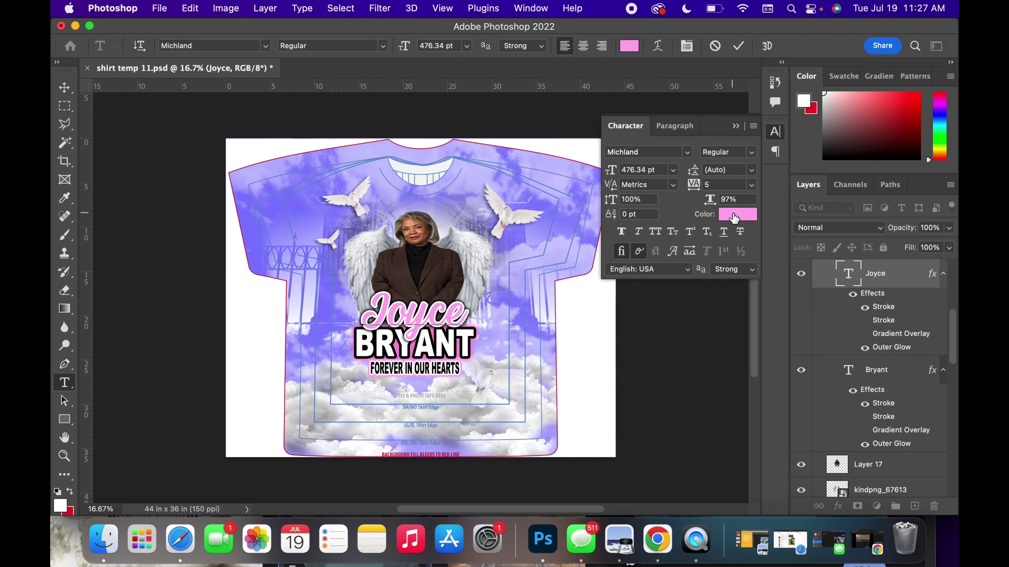
pyautogui.click(736, 214)
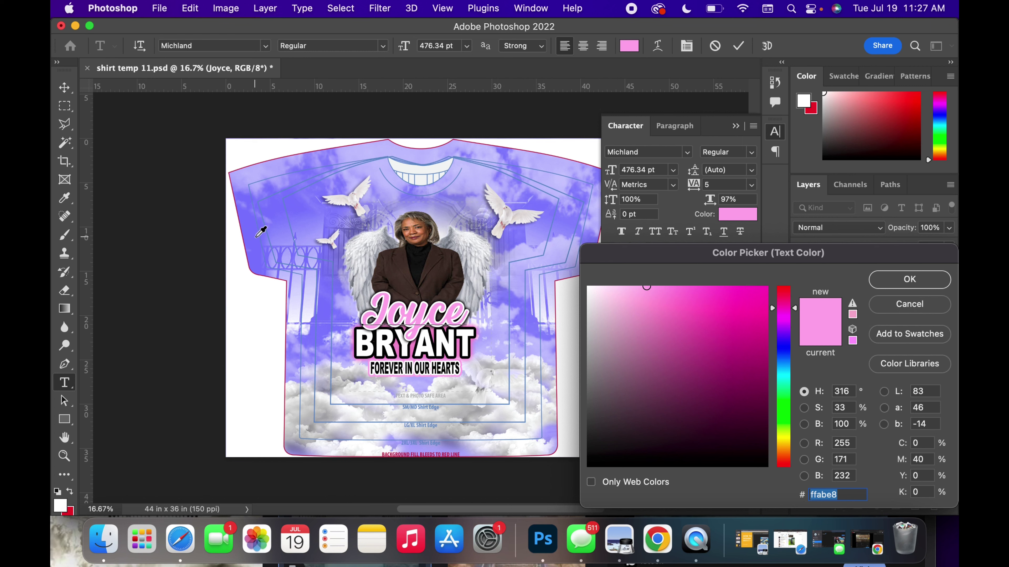
pyautogui.click(256, 245)
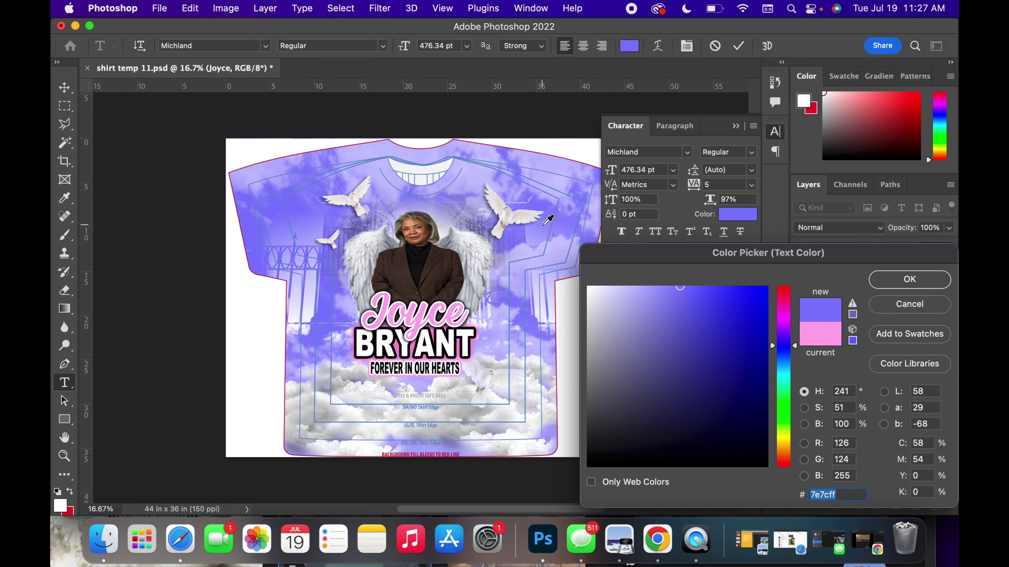
pyautogui.press('Return')
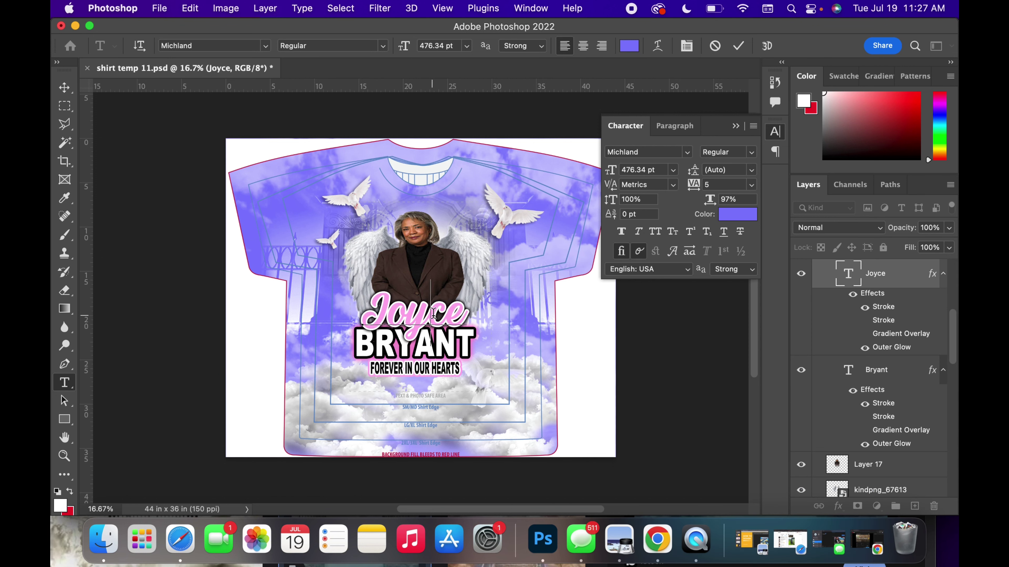
pyautogui.doubleClick(433, 314)
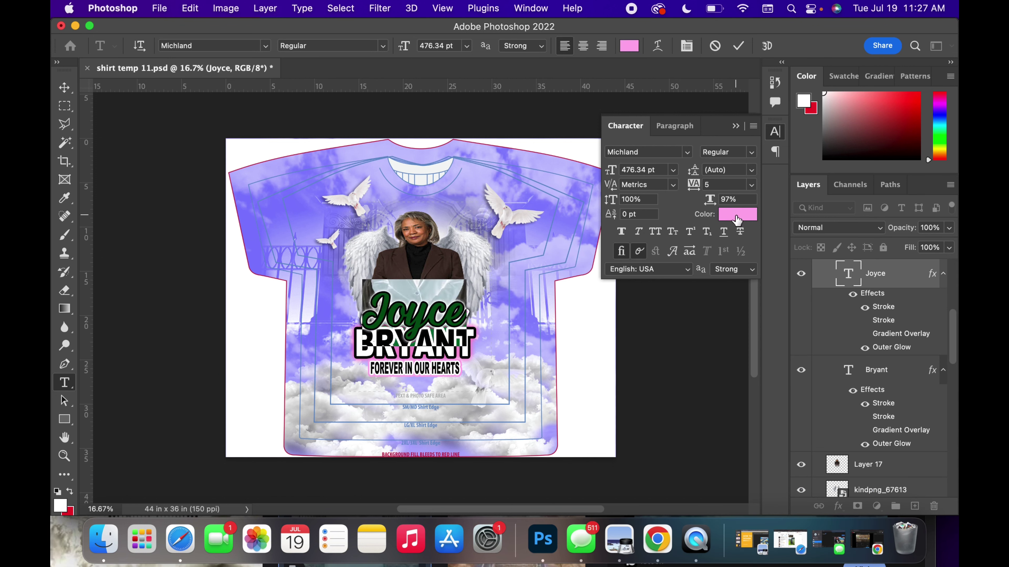
pyautogui.click(729, 213)
pyautogui.click(254, 237)
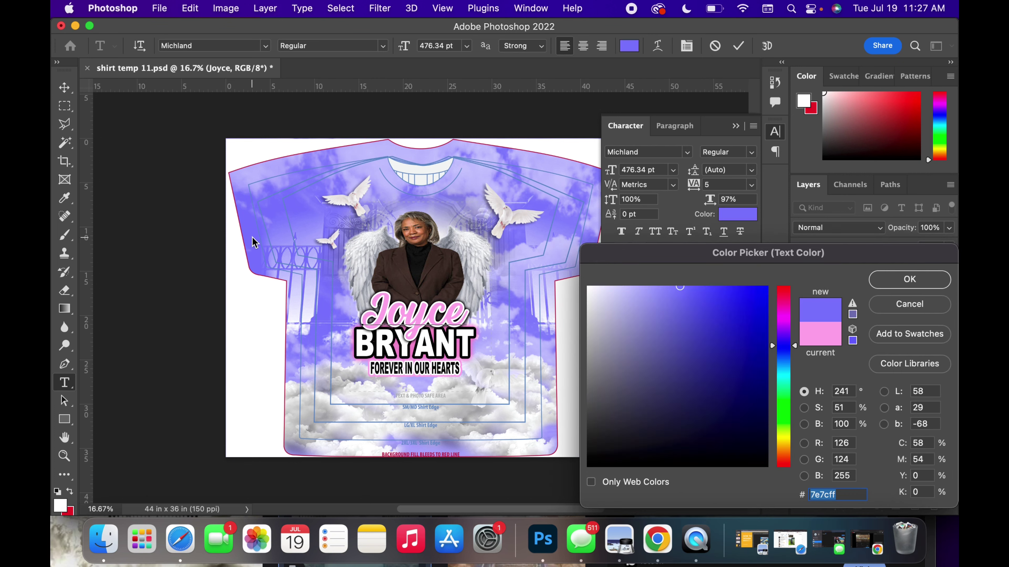
pyautogui.press('Return')
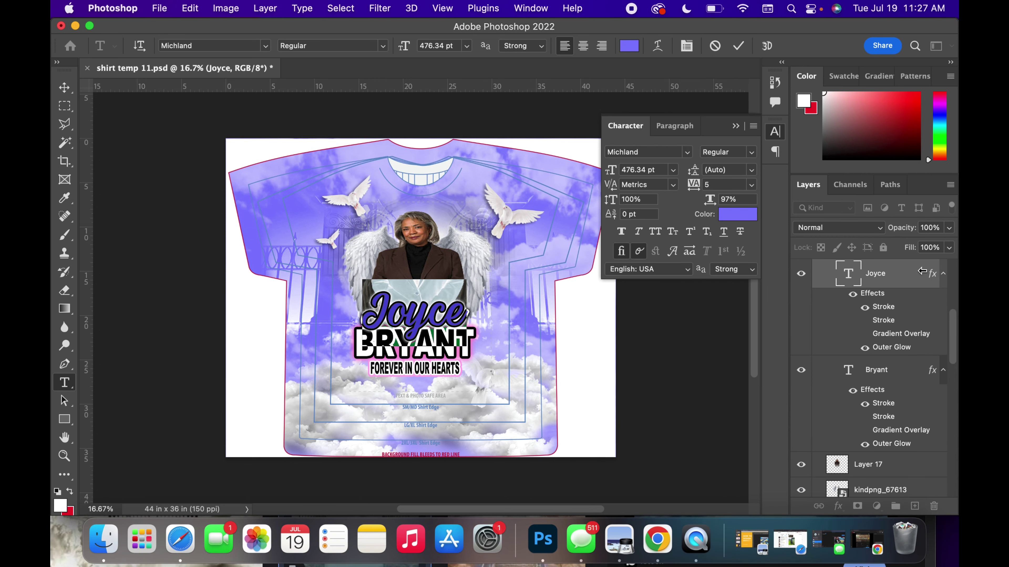
pyautogui.click(921, 271)
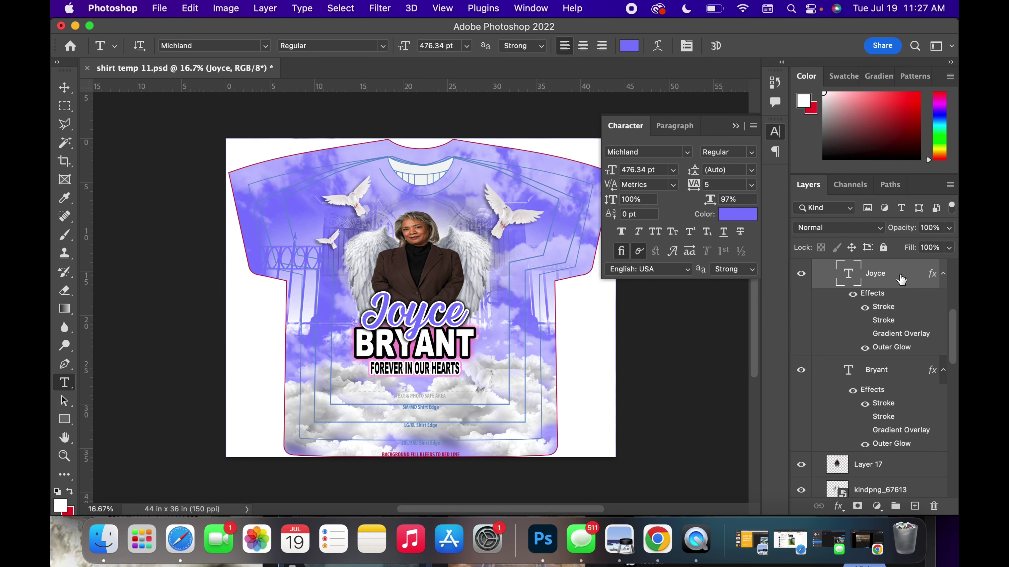
# - Change the Outer Glow color of the last-name text to periwinkle blue 7e7cff, sampled from the shirt's sleeve
pyautogui.click(64, 87)
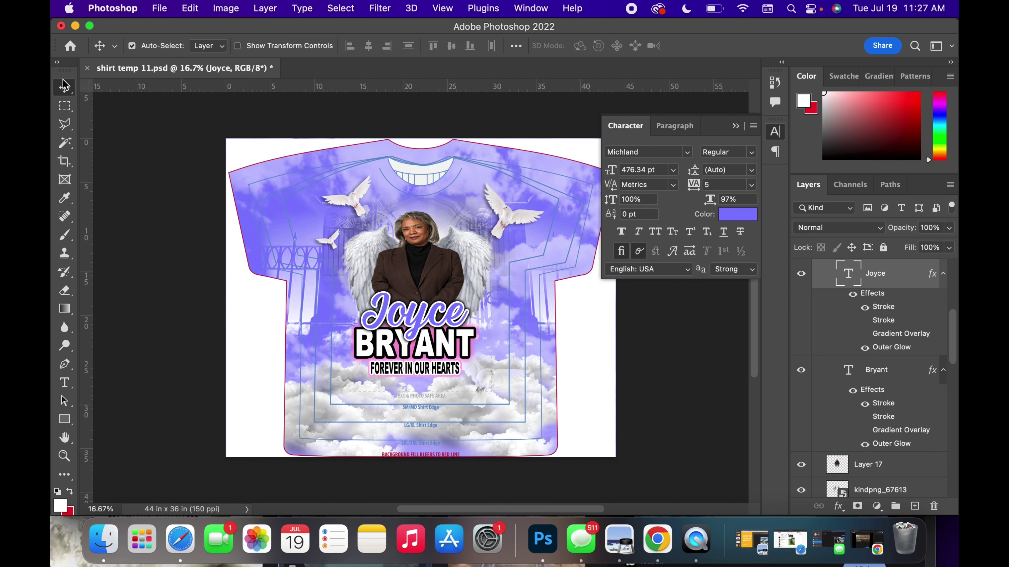
pyautogui.click(408, 354)
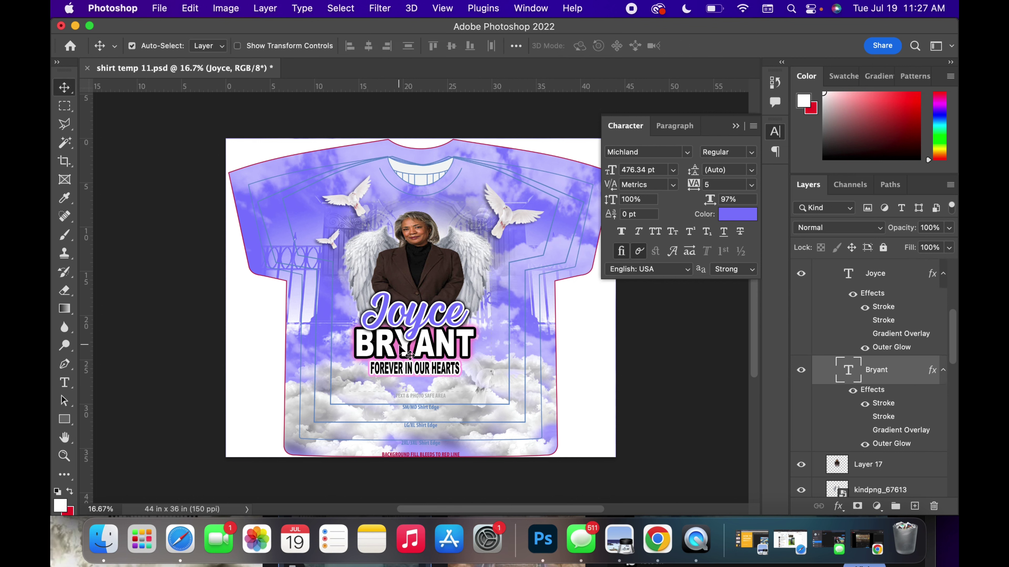
pyautogui.doubleClick(884, 444)
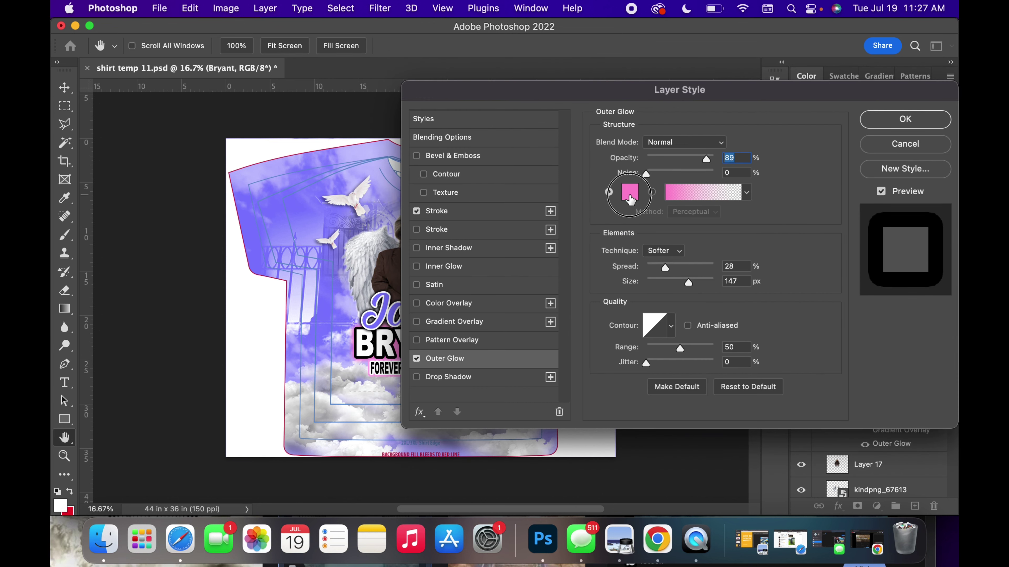
pyautogui.click(629, 194)
pyautogui.click(254, 238)
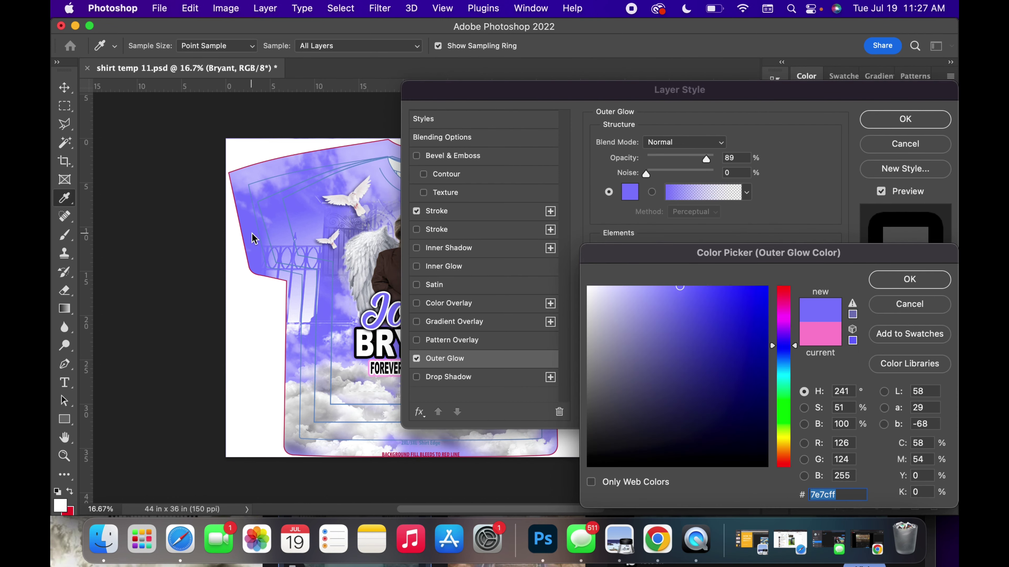
pyautogui.press('Return')
pyautogui.click(896, 119)
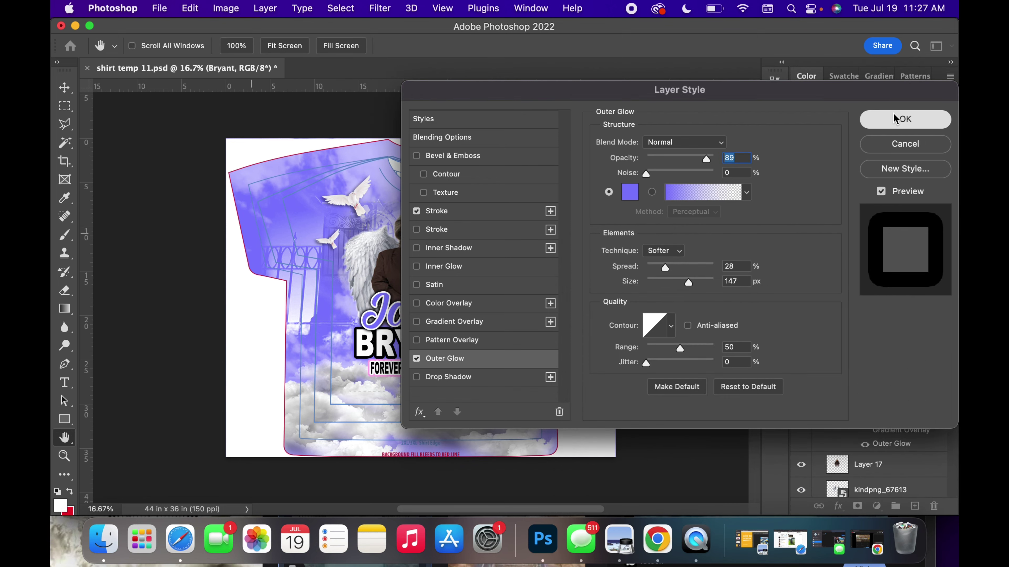
# - Recolor the pink outer stroke of the "Forever in our hearts" text to the sleeve's periwinkle blue and collapse the character settings
pyautogui.click(427, 370)
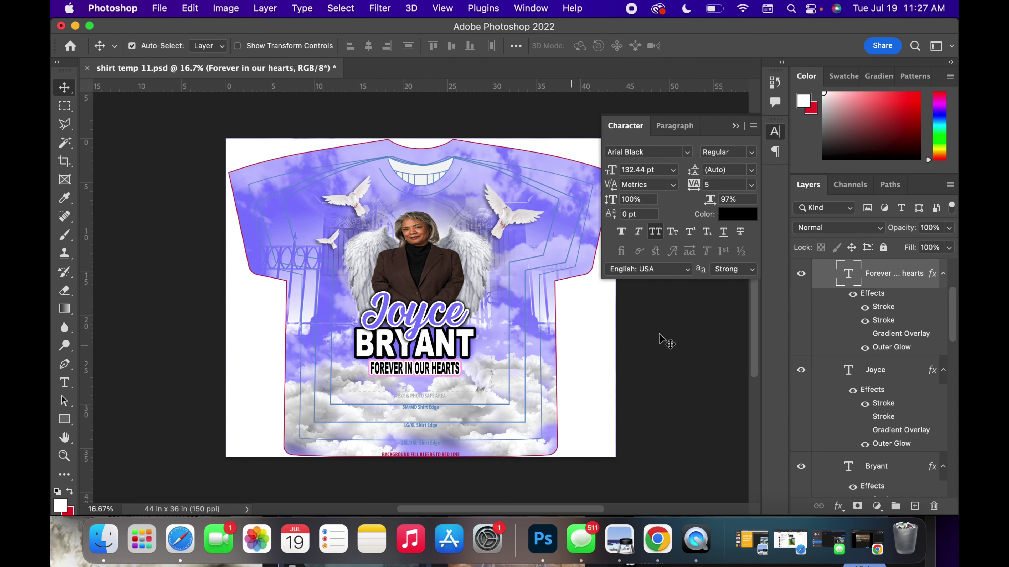
pyautogui.doubleClick(877, 322)
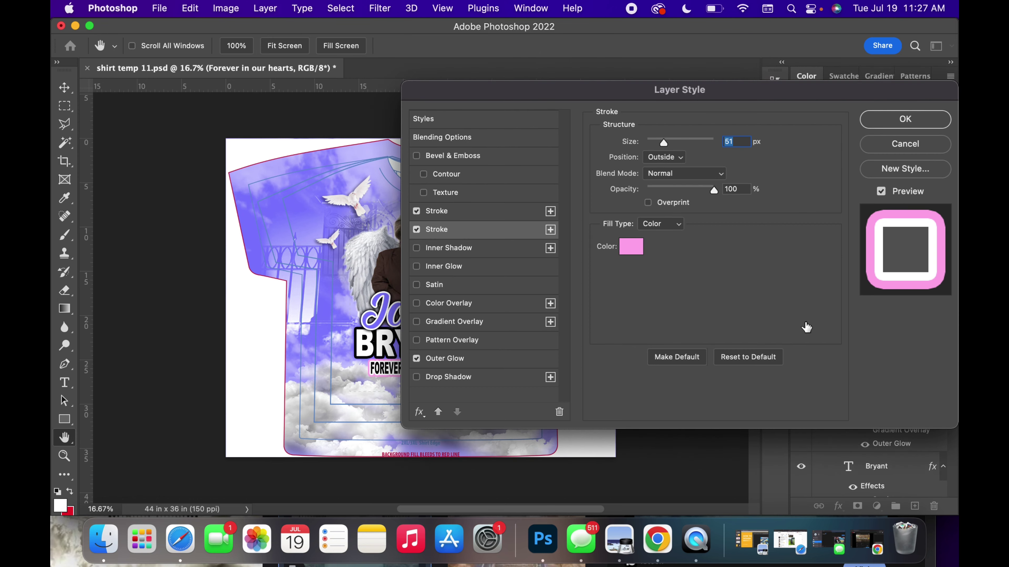
pyautogui.click(633, 244)
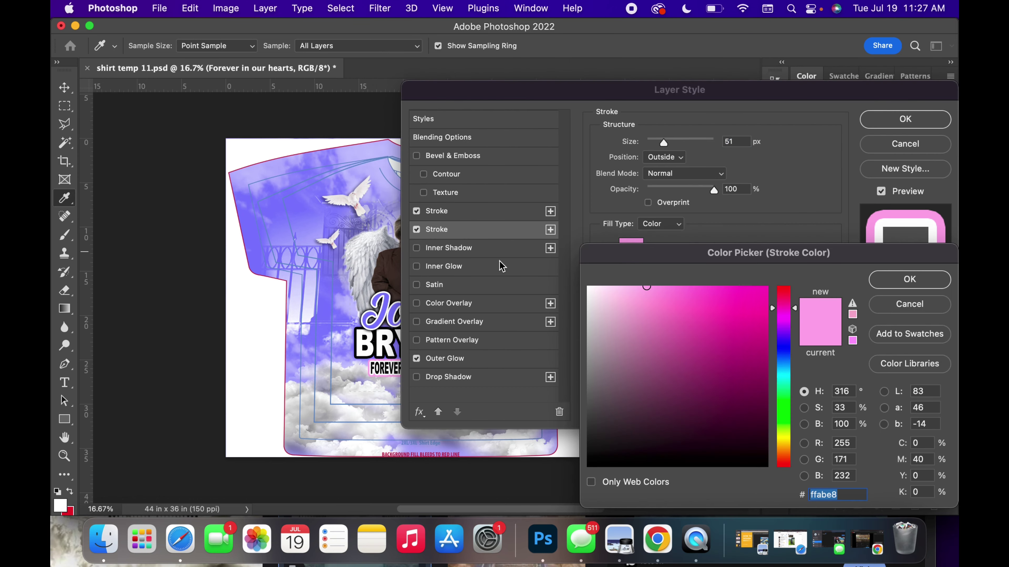
pyautogui.click(255, 242)
pyautogui.press('Return')
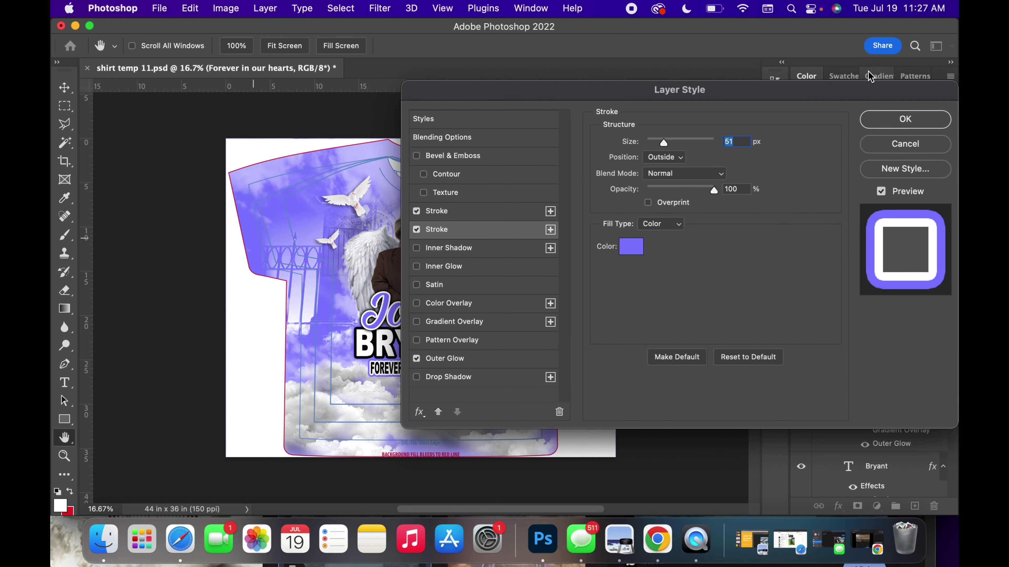
pyautogui.click(905, 119)
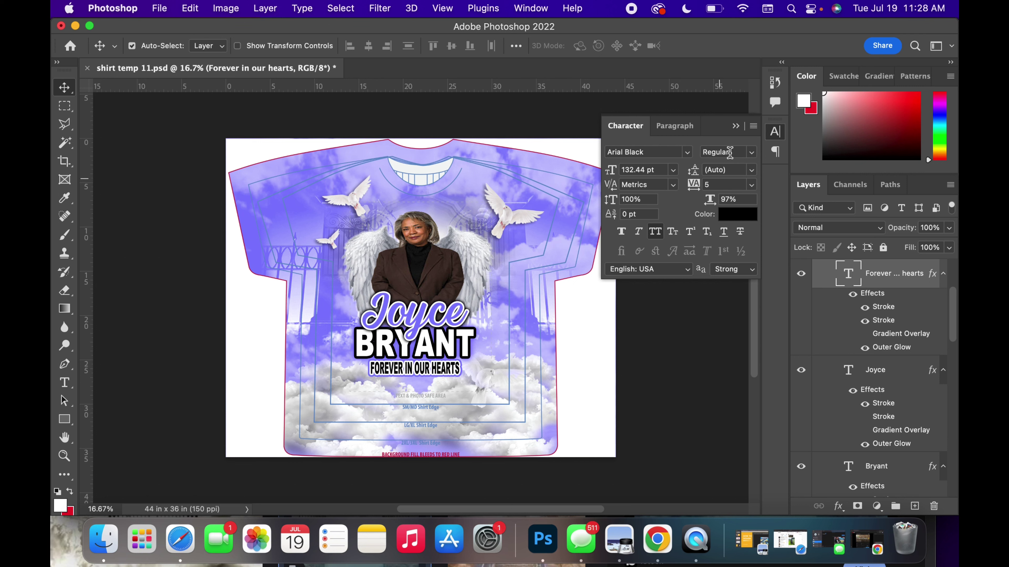
pyautogui.click(735, 126)
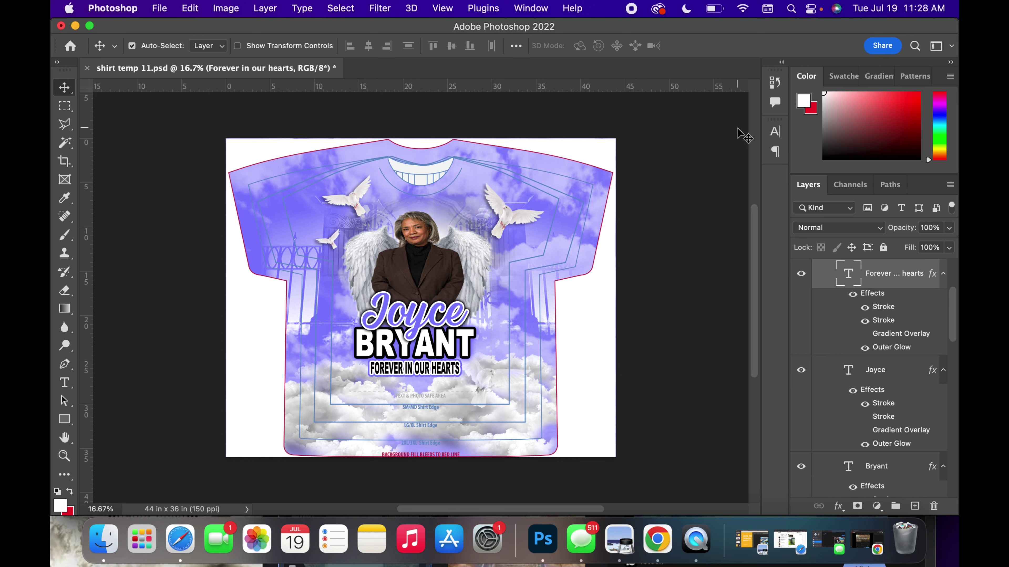
# - Recolor the Color Fill 2 background layer to red e90808
pyautogui.scroll(-10, 847, 361)
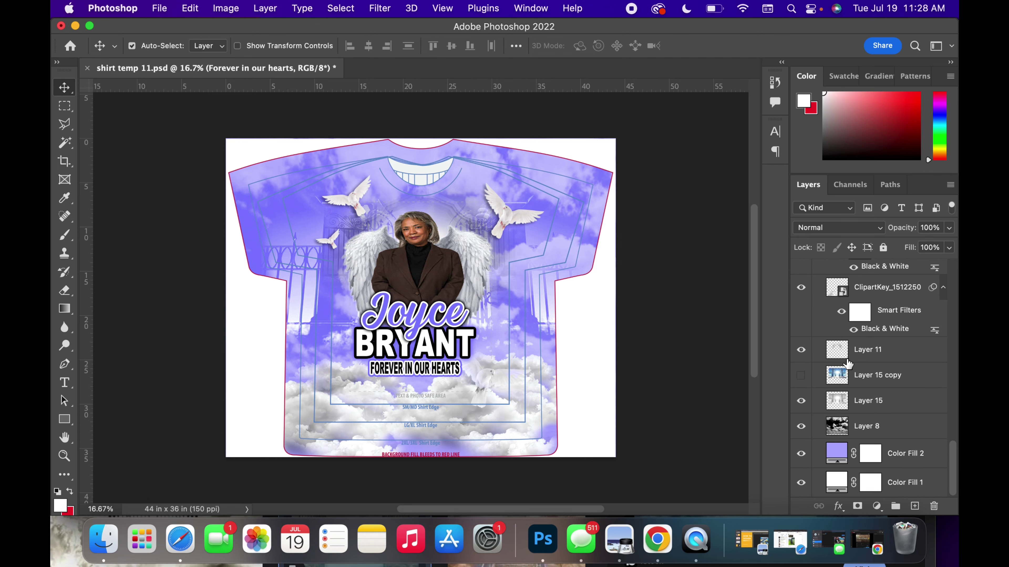
pyautogui.click(836, 454)
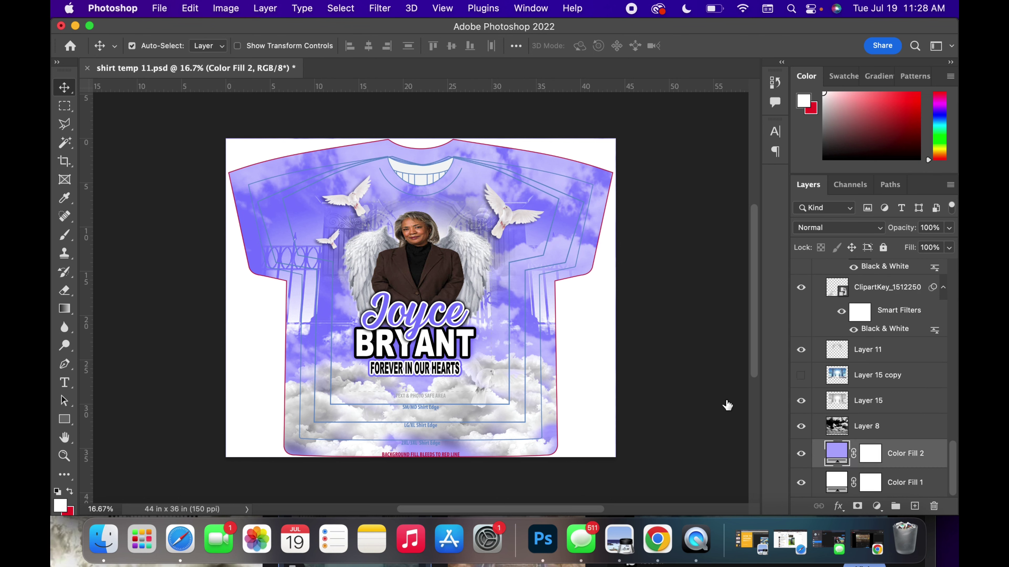
pyautogui.doubleClick(836, 454)
pyautogui.moveTo(788, 318)
pyautogui.mouseDown()
pyautogui.moveTo(783, 274)
pyautogui.moveTo(762, 304)
pyautogui.moveTo(784, 251)
pyautogui.moveTo(767, 286)
pyautogui.mouseUp()
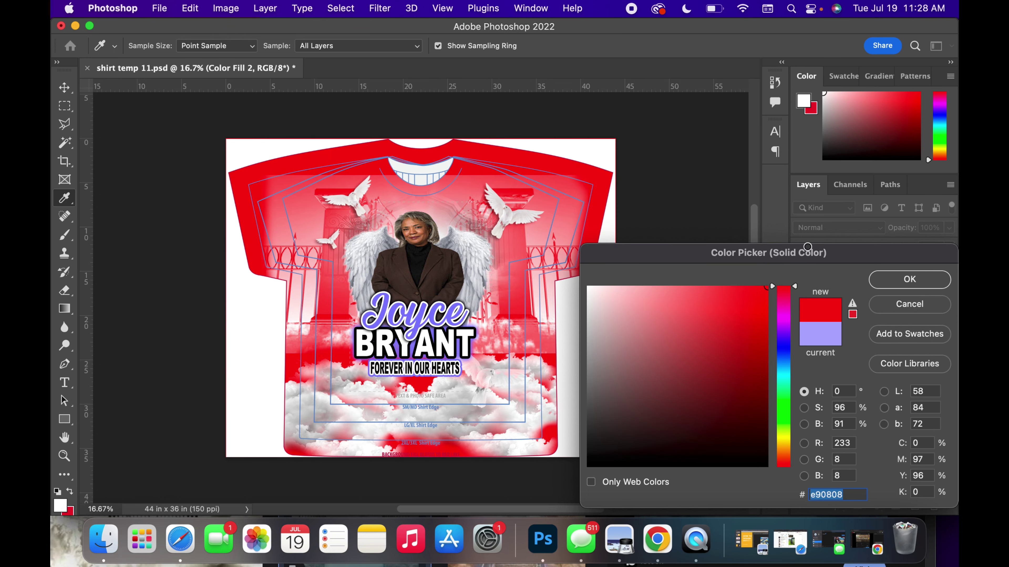
pyautogui.click(896, 279)
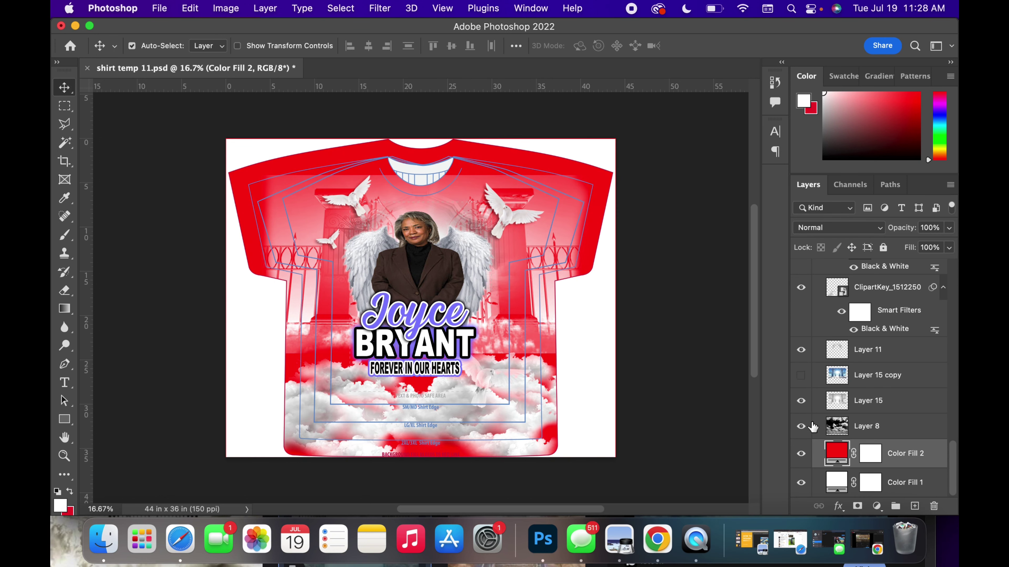
# - Set the blend mode of the Layer 8 clouds to Lighten
pyautogui.click(909, 433)
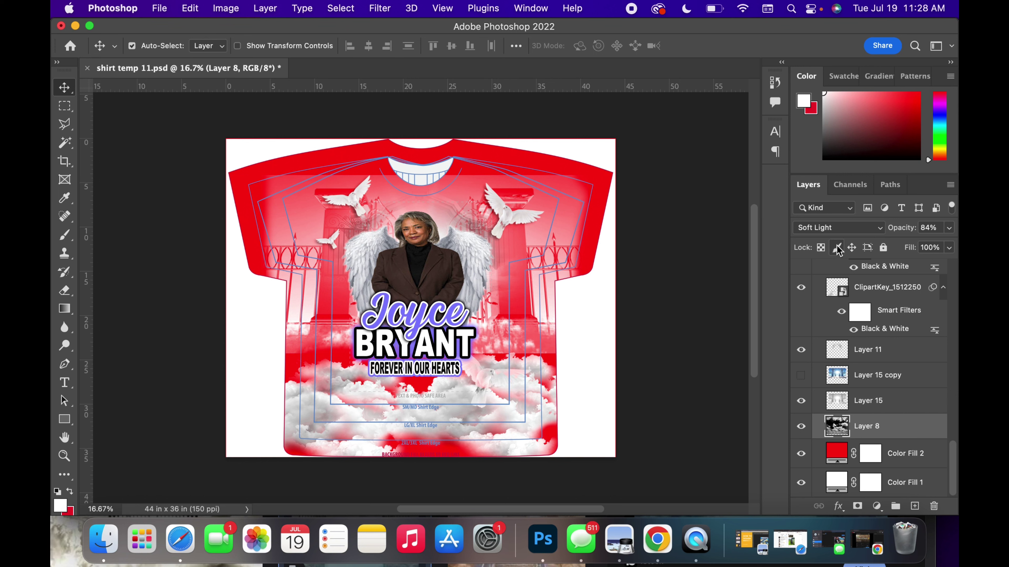
pyautogui.click(837, 228)
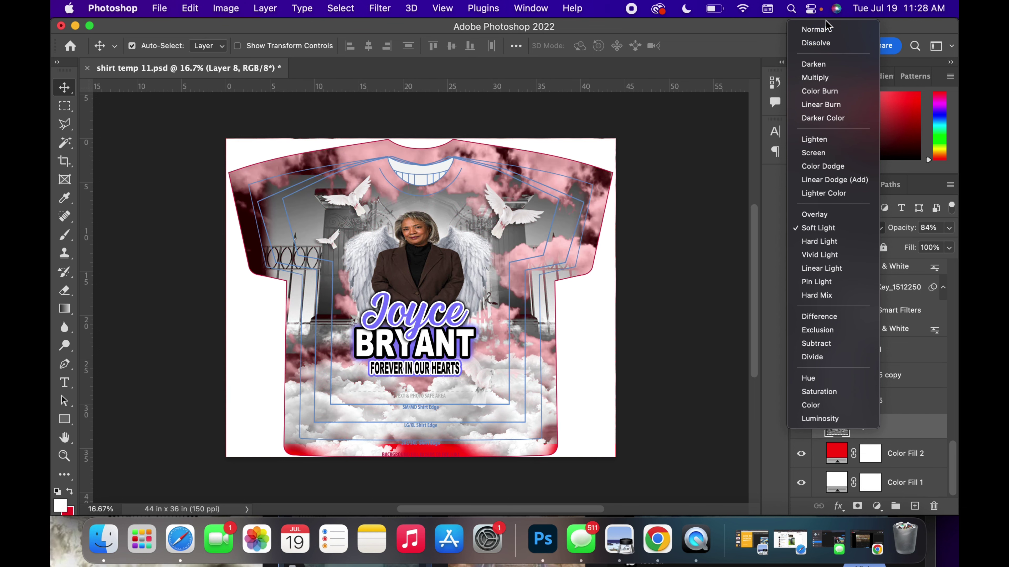
pyautogui.click(824, 142)
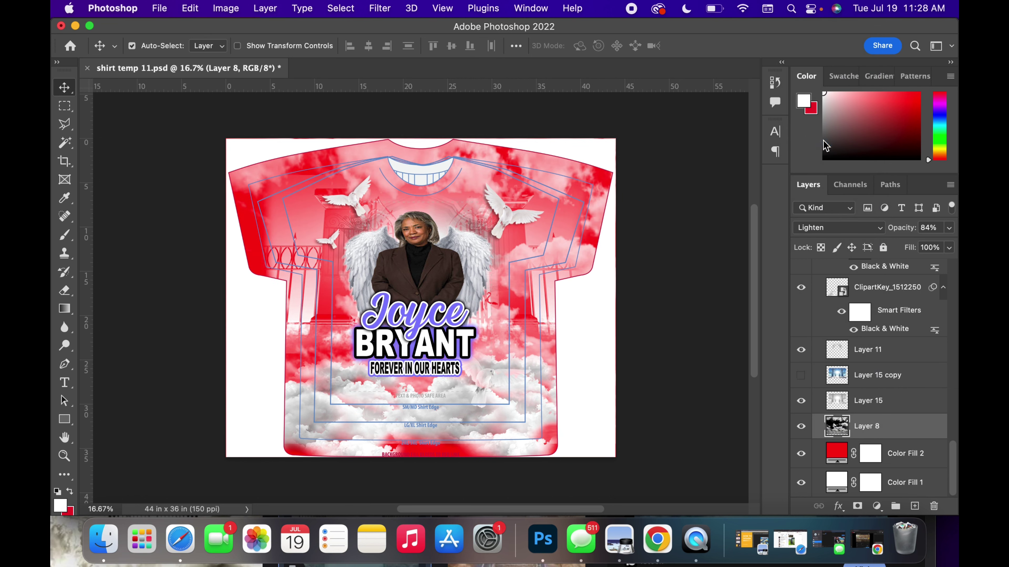
pyautogui.click(910, 403)
pyautogui.click(838, 228)
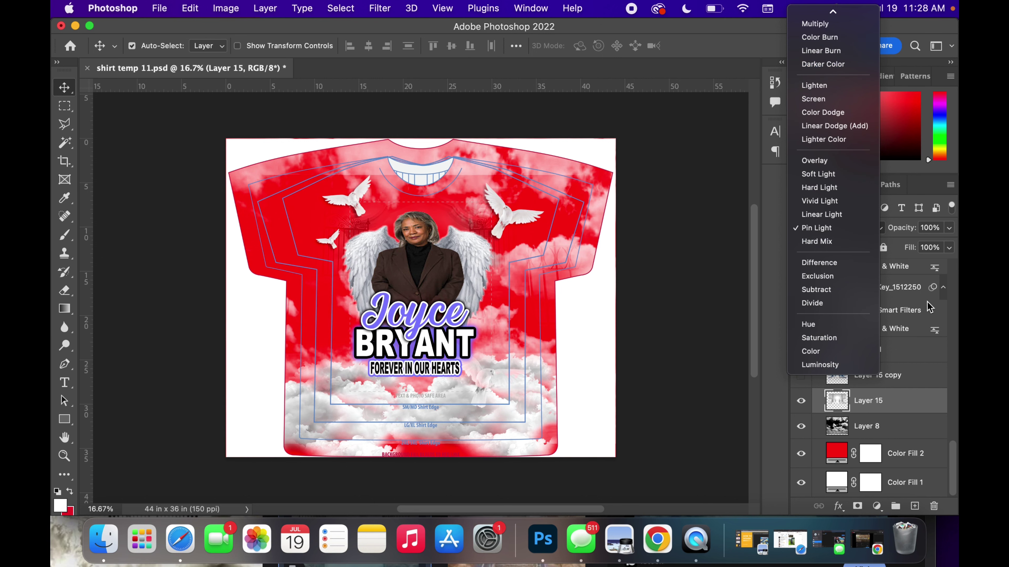
pyautogui.click(894, 402)
# - Hide the Layer 15 gates, show Layer 15 copy instead and set its blend mode to Luminosity
pyautogui.click(800, 400)
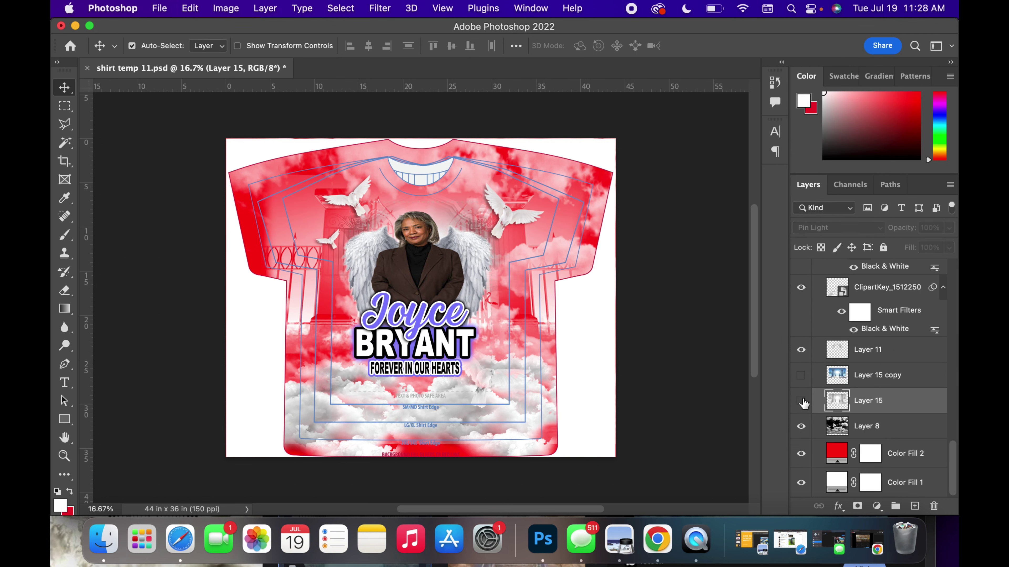
pyautogui.click(800, 375)
pyautogui.click(796, 374)
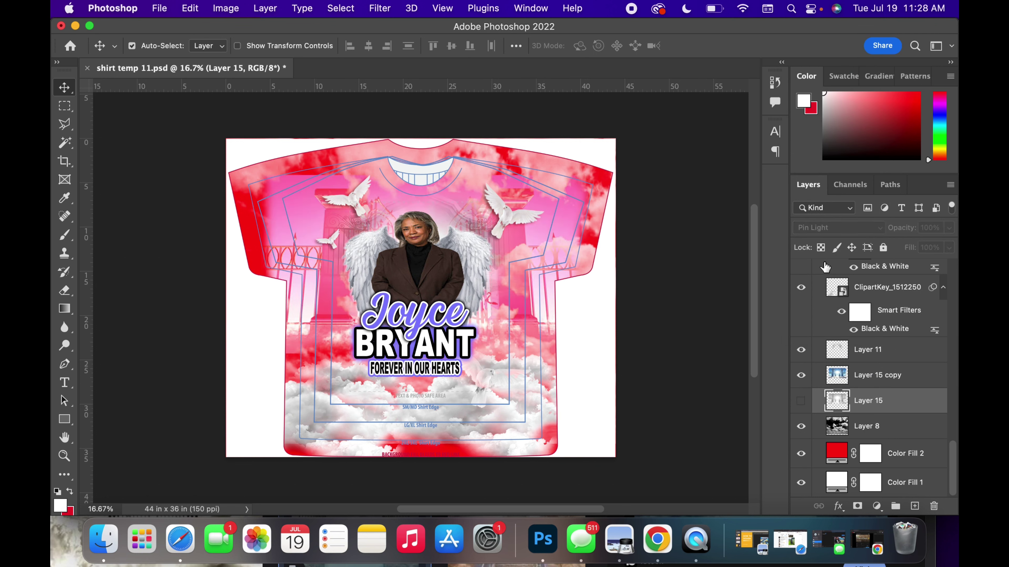
pyautogui.click(917, 376)
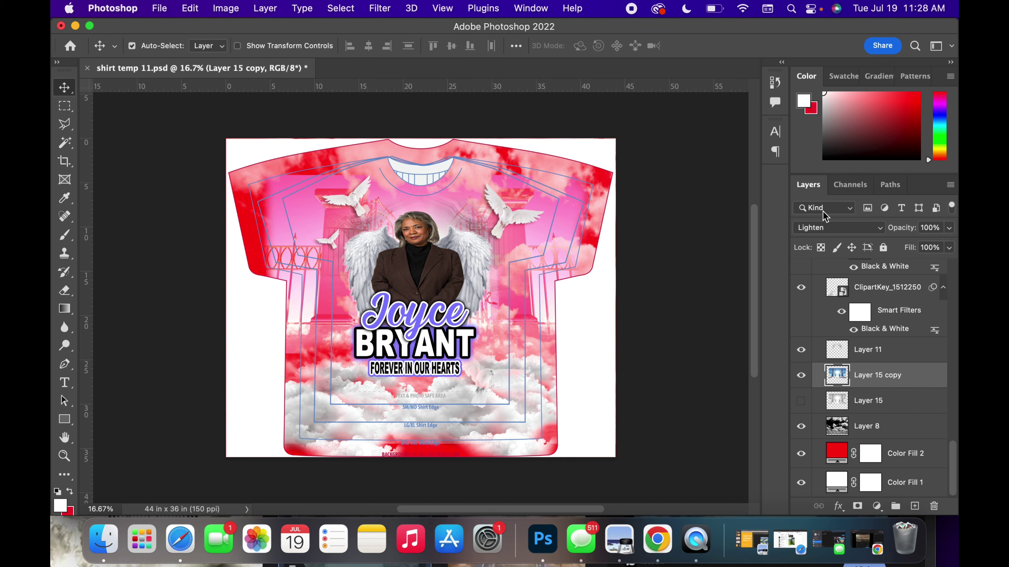
pyautogui.click(820, 228)
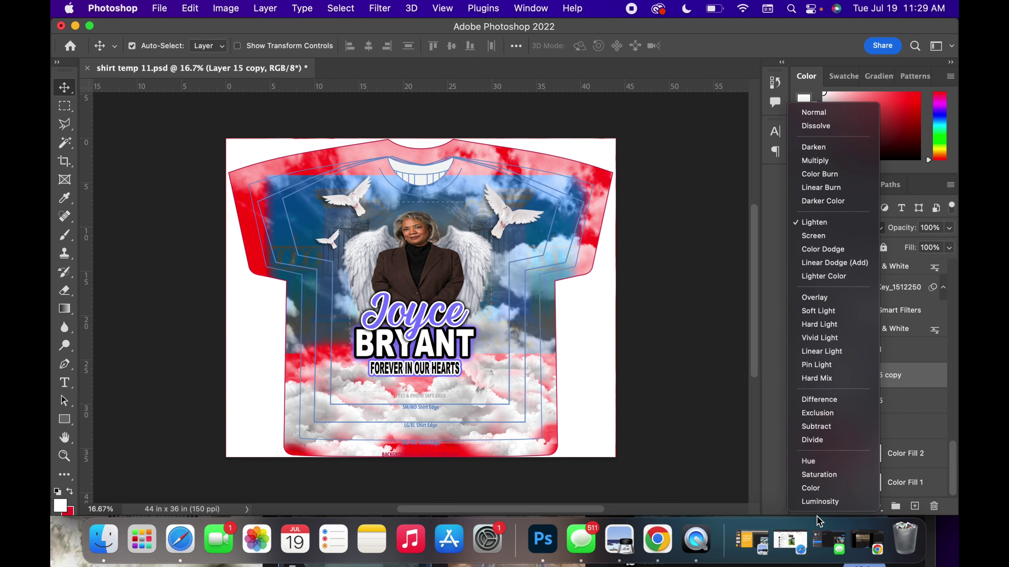
pyautogui.click(820, 501)
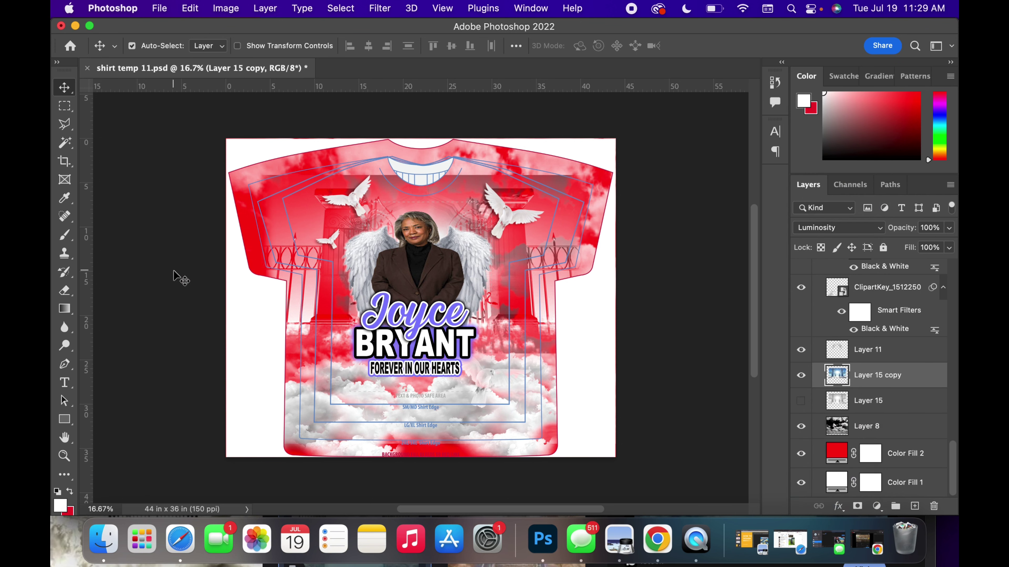
# - Compare the gates' appearance on the red shirt by alternating the visibility of Layer 15 and Layer 15 copy
pyautogui.click(801, 375)
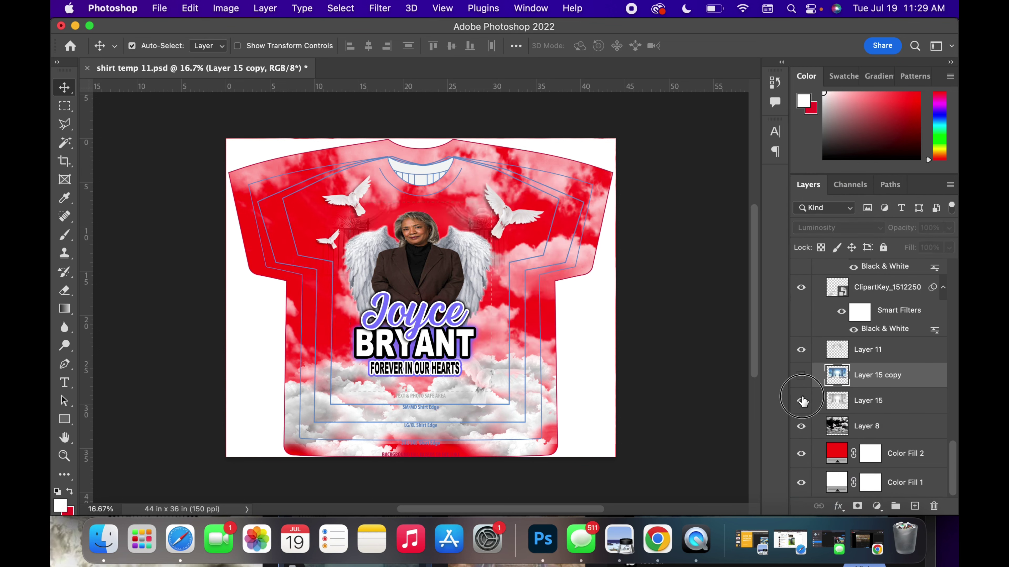
pyautogui.click(802, 401)
pyautogui.click(801, 400)
pyautogui.click(800, 375)
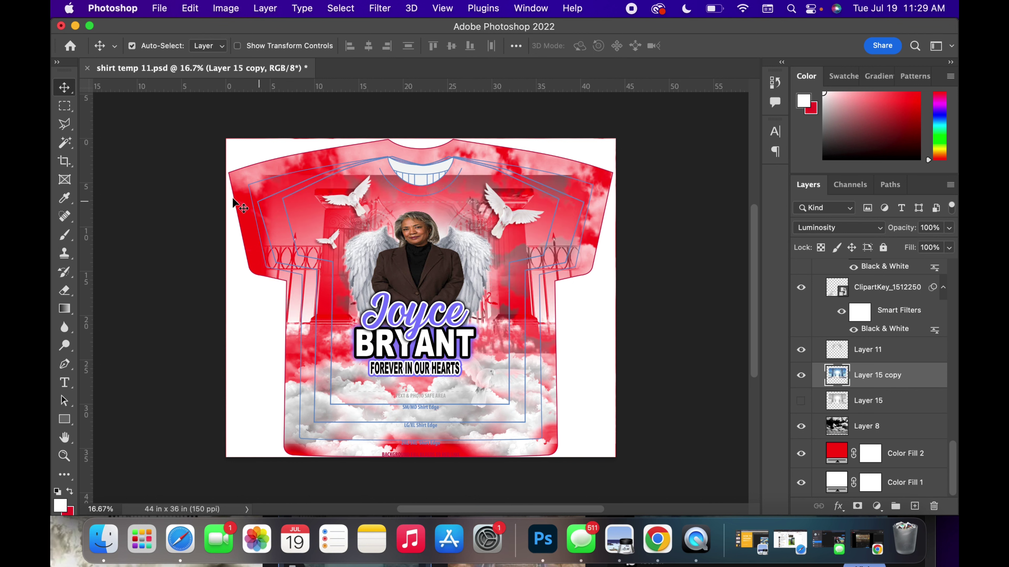
pyautogui.click(802, 400)
pyautogui.click(800, 375)
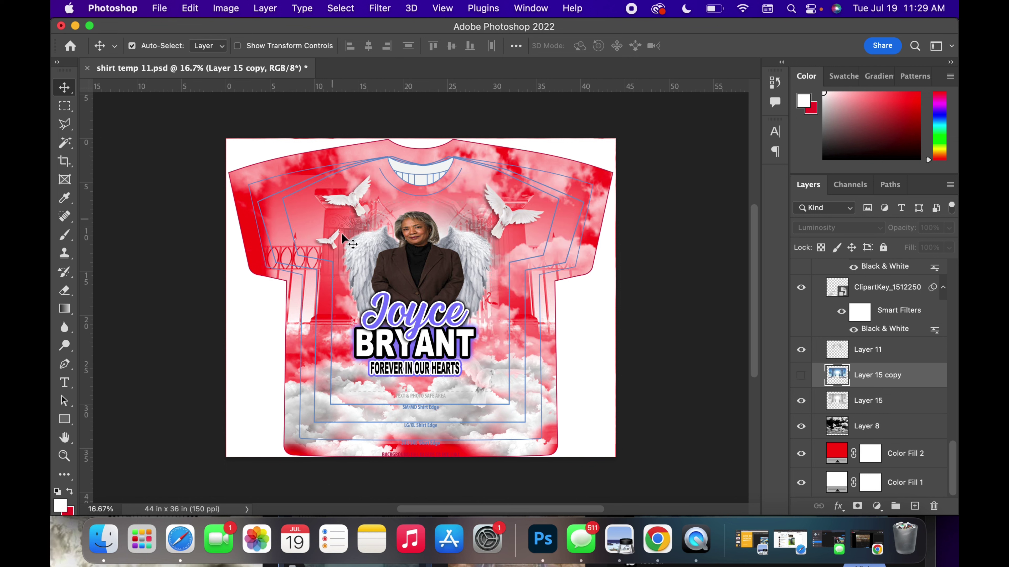
pyautogui.click(802, 377)
pyautogui.click(800, 401)
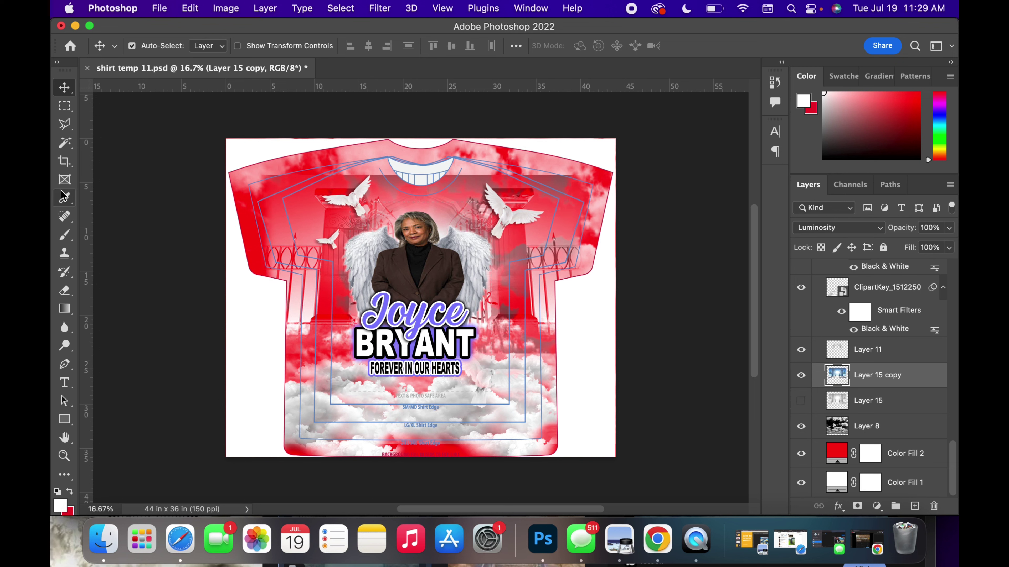
# - Erase the hard upper edge of the Layer 15 copy gates across the shirt's chest with a soft 1040 px eraser
pyautogui.click(64, 290)
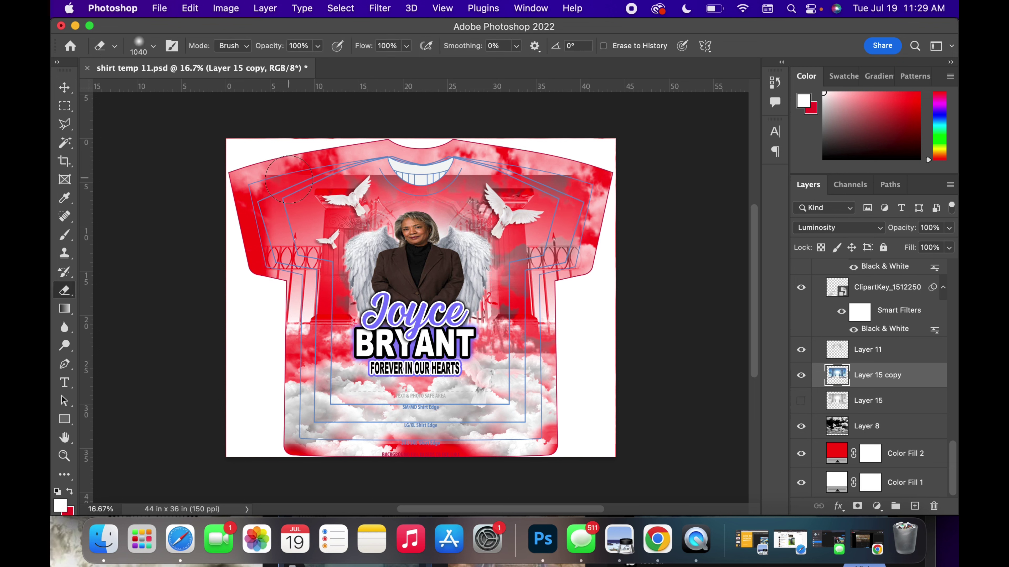
pyautogui.moveTo(357, 161)
pyautogui.mouseDown()
pyautogui.moveTo(438, 170)
pyautogui.moveTo(472, 169)
pyautogui.moveTo(486, 154)
pyautogui.moveTo(529, 156)
pyautogui.moveTo(586, 246)
pyautogui.moveTo(591, 290)
pyautogui.moveTo(603, 184)
pyautogui.mouseUp()
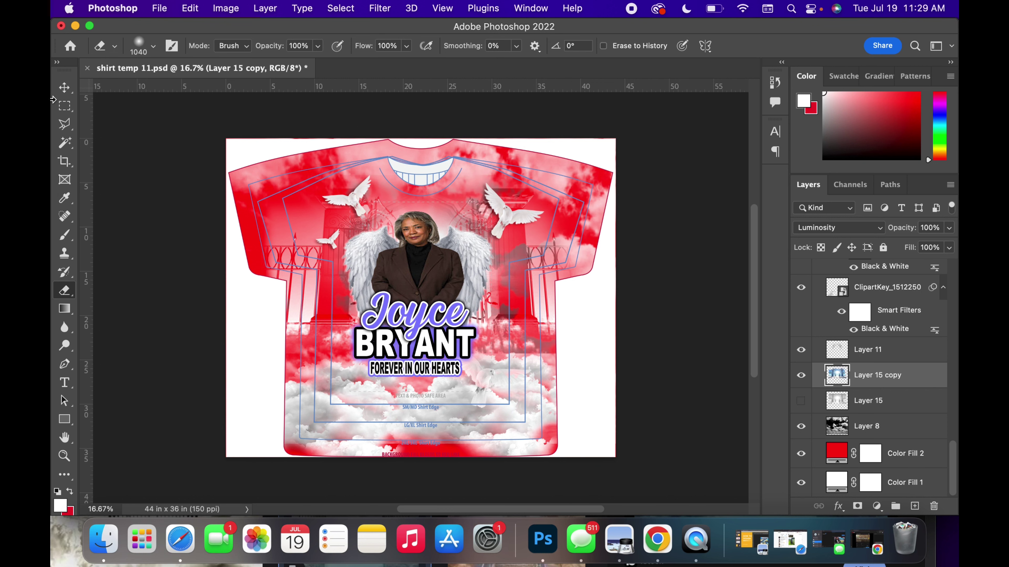
pyautogui.click(64, 88)
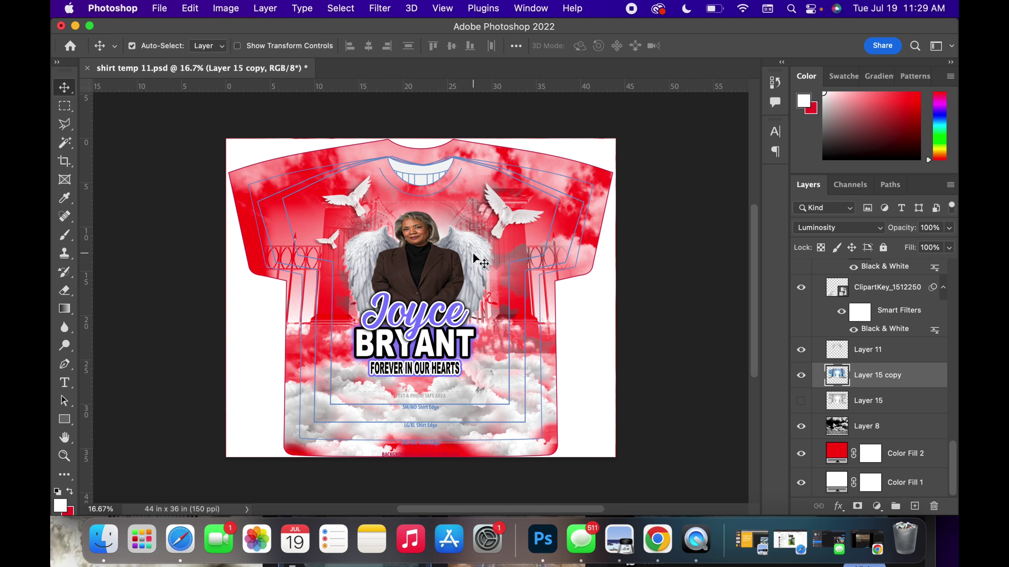
# - Recolor the script first-name text to red ff002a
pyautogui.click(421, 328)
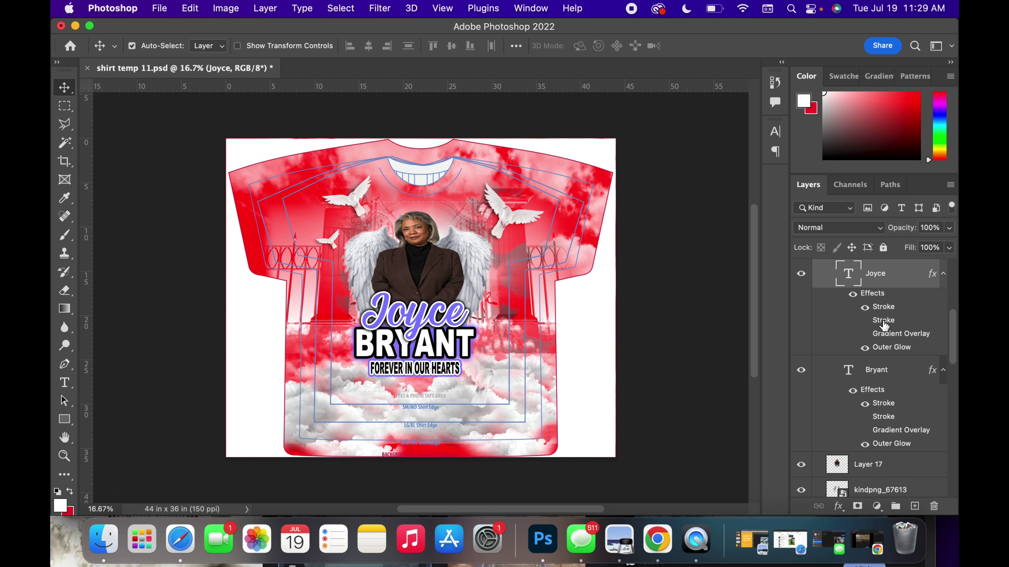
pyautogui.click(774, 132)
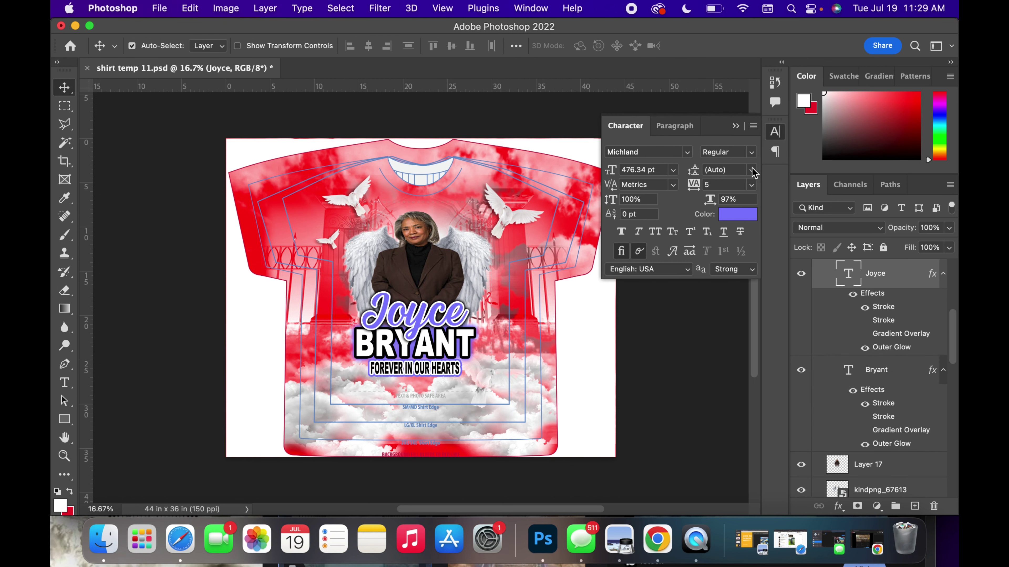
pyautogui.click(732, 215)
pyautogui.moveTo(786, 310); pyautogui.dragTo(792, 266)
pyautogui.click(228, 244)
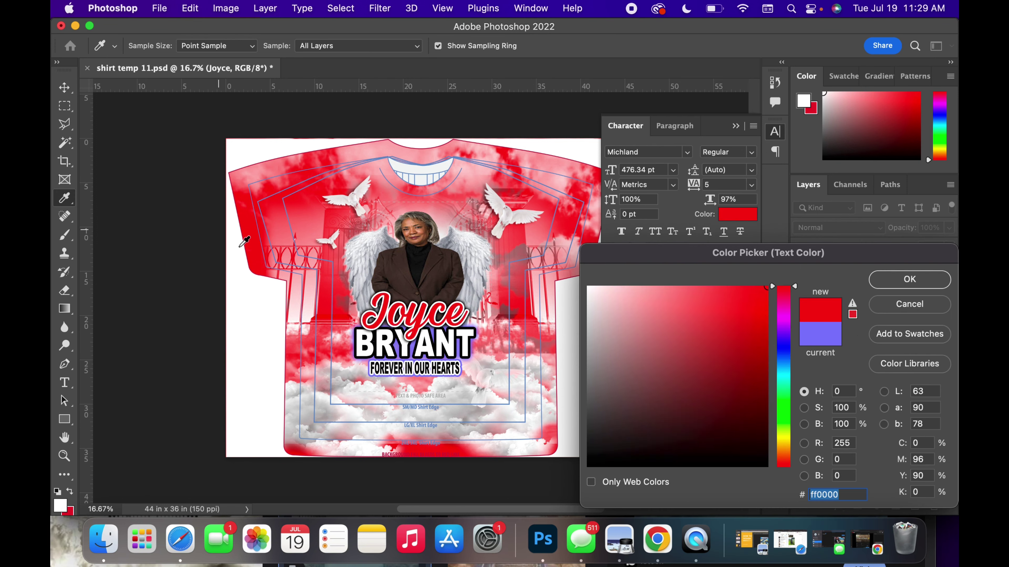
pyautogui.click(240, 245)
pyautogui.click(773, 295)
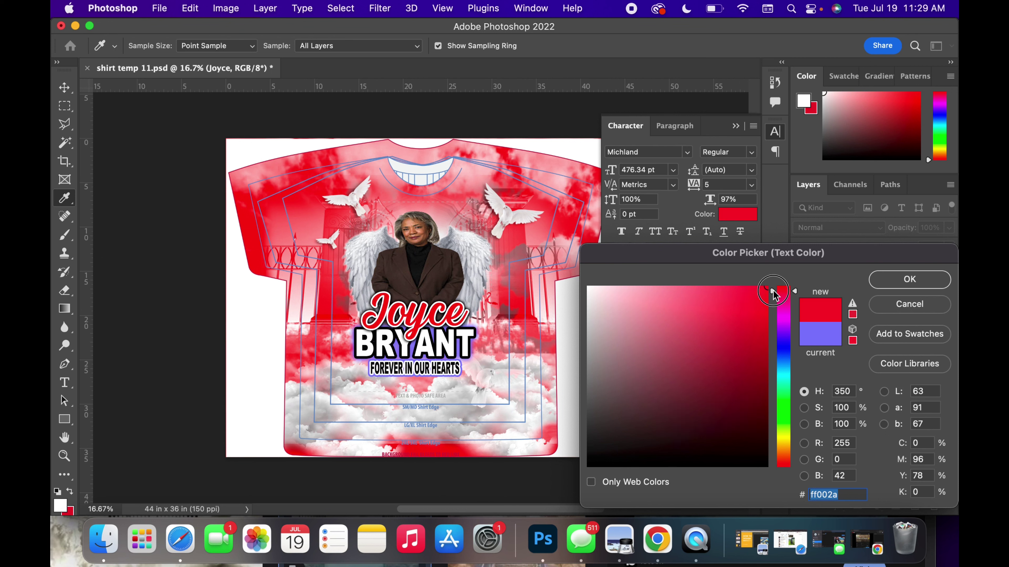
pyautogui.click(928, 278)
# - Change the Outer Glow color of the last-name text to red ff0000
pyautogui.click(876, 370)
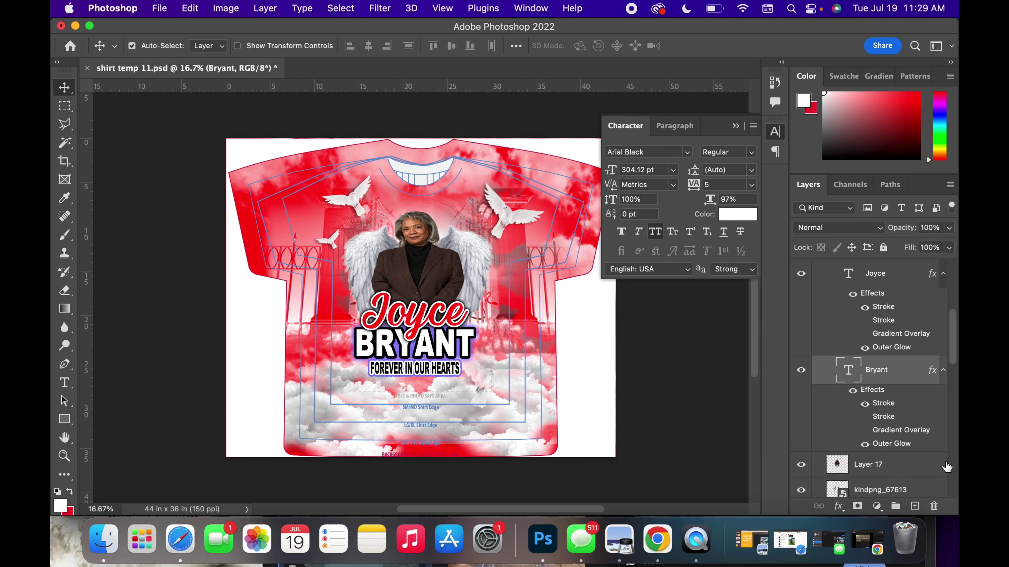
pyautogui.doubleClick(903, 447)
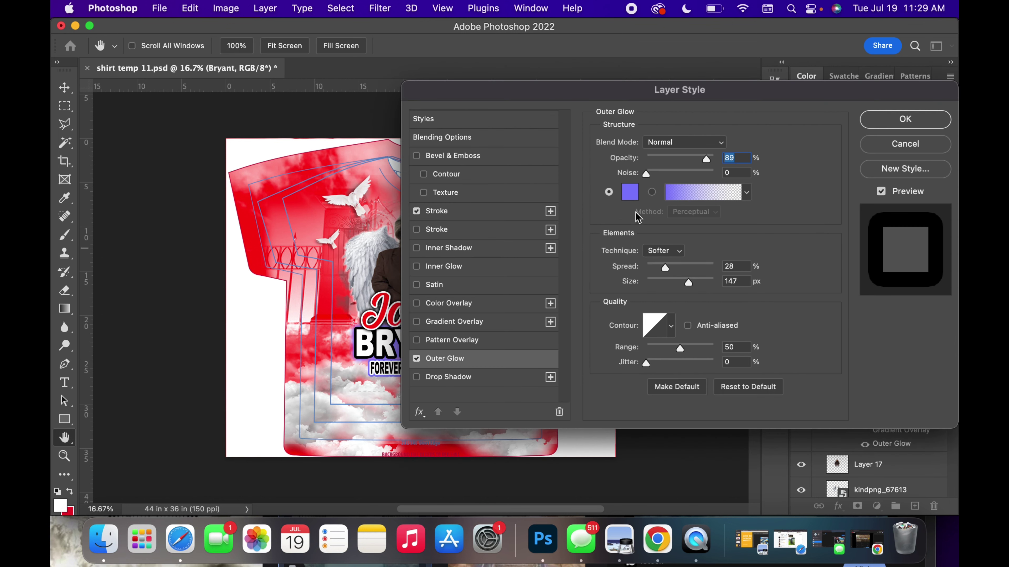
pyautogui.click(629, 192)
pyautogui.moveTo(796, 290); pyautogui.dragTo(771, 283)
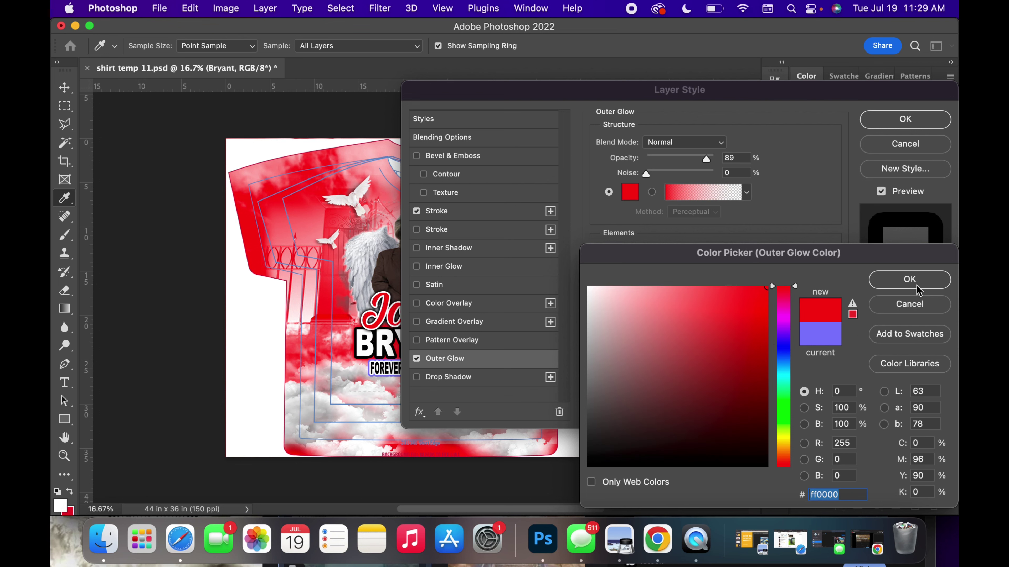
pyautogui.click(909, 280)
pyautogui.click(904, 126)
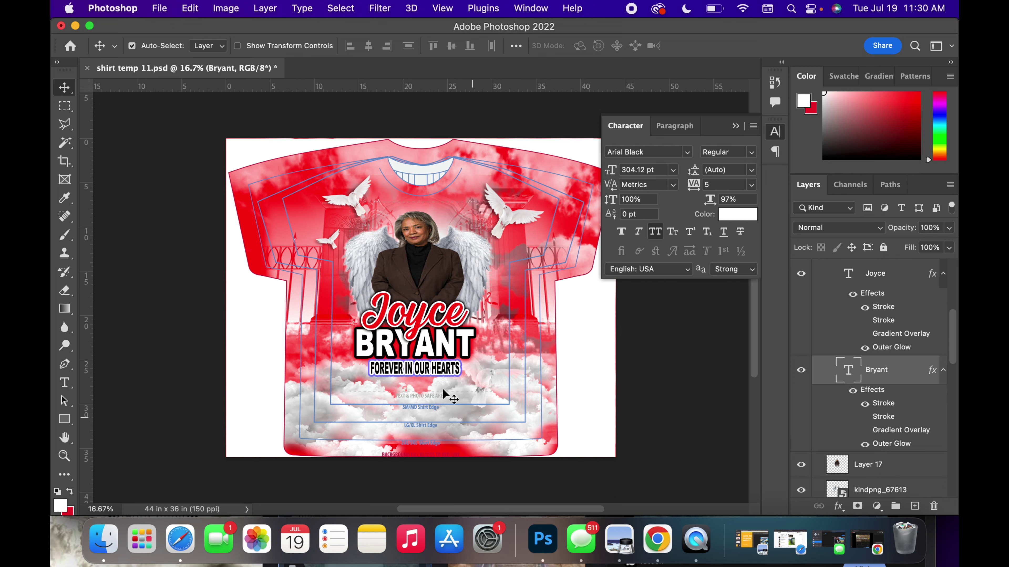
# - Recolor the outer 51 px stroke of the "Forever in our hearts" text to bright red and collapse the character settings
pyautogui.click(437, 364)
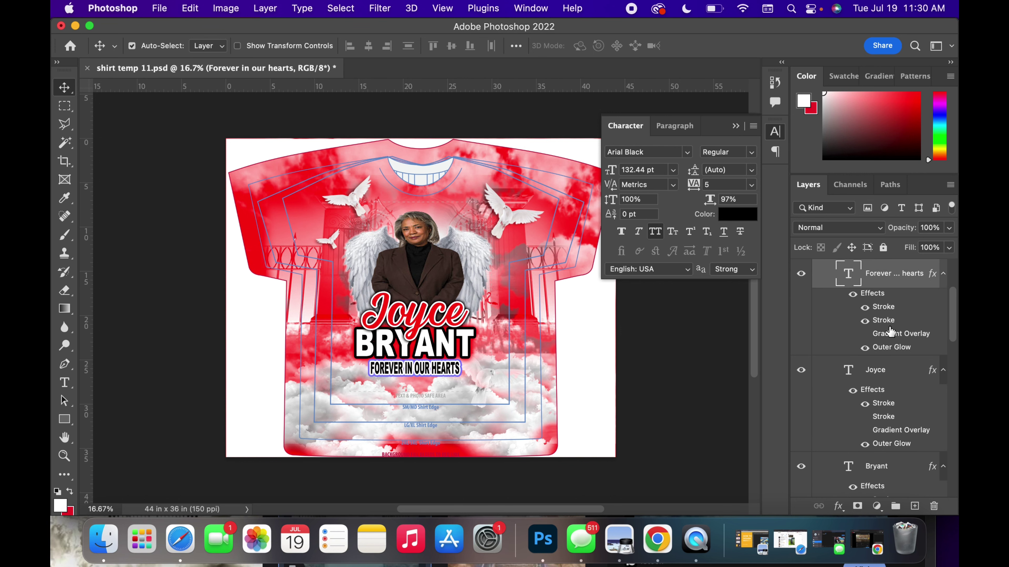
pyautogui.doubleClick(884, 320)
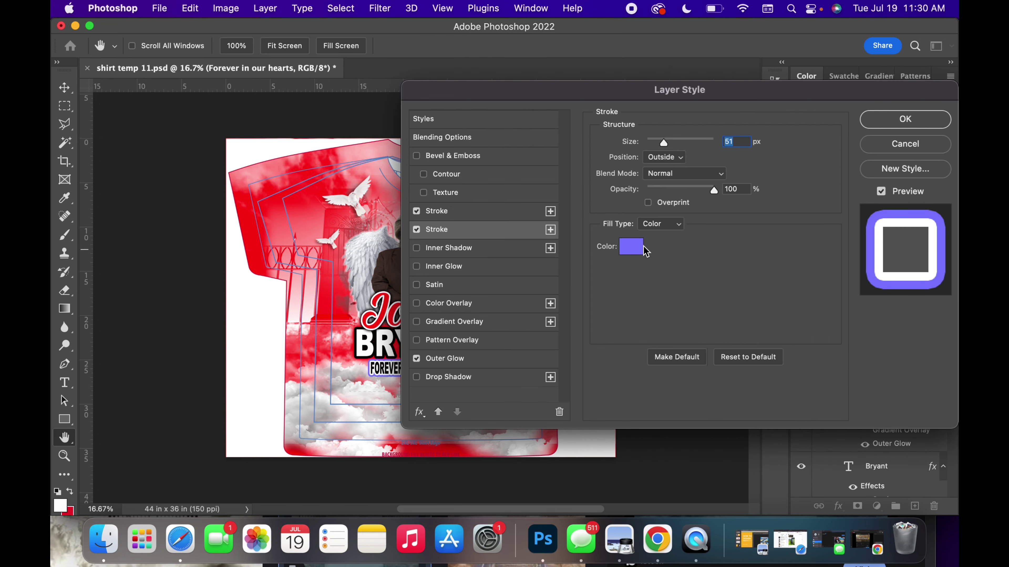
pyautogui.click(635, 247)
pyautogui.moveTo(794, 308); pyautogui.dragTo(793, 286)
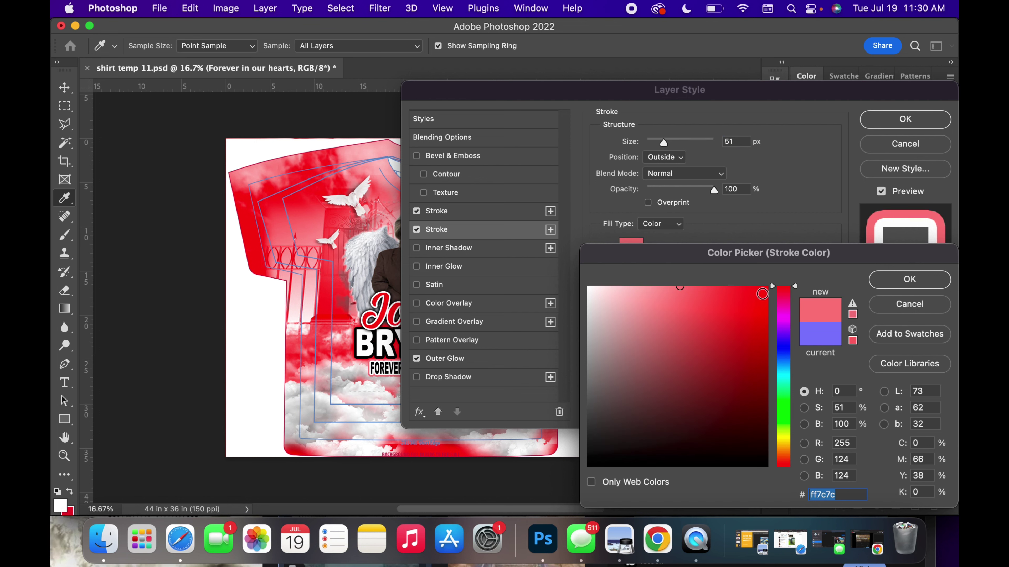
pyautogui.click(766, 287)
pyautogui.click(918, 285)
pyautogui.click(911, 120)
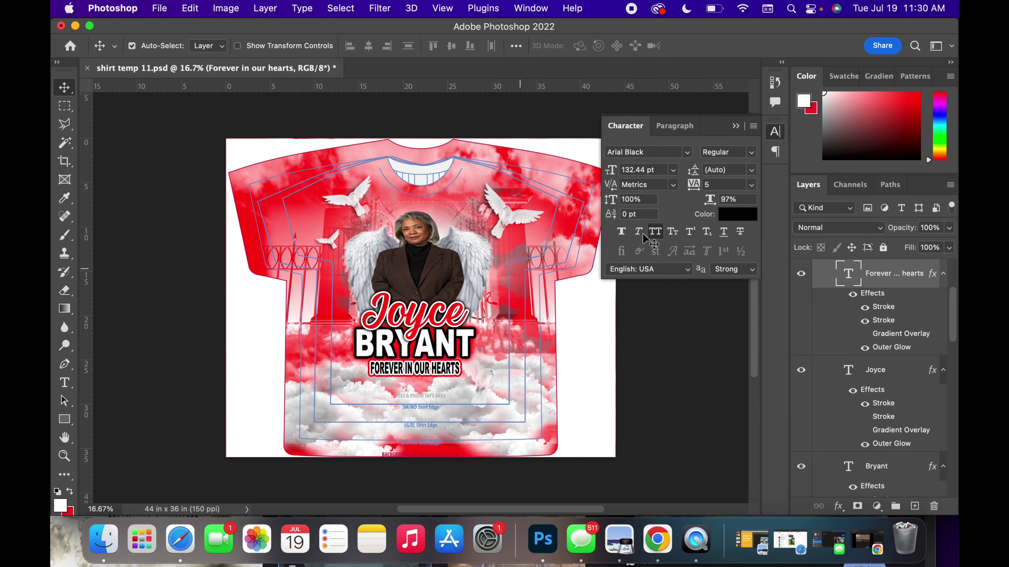
pyautogui.click(736, 126)
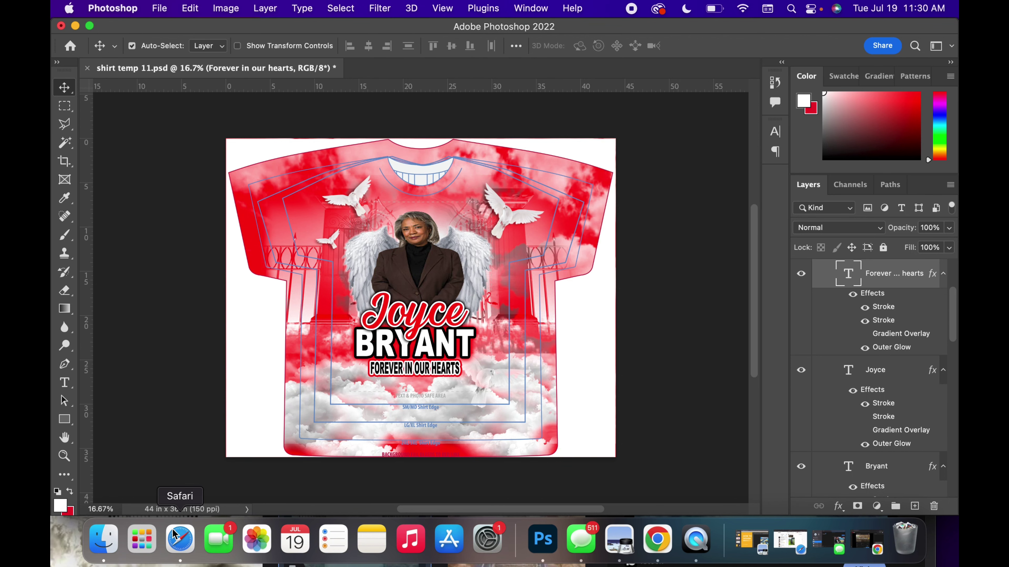
# - Switch to Safari, search Google Images for "hearts svg", and look through the heart graphics
pyautogui.click(181, 540)
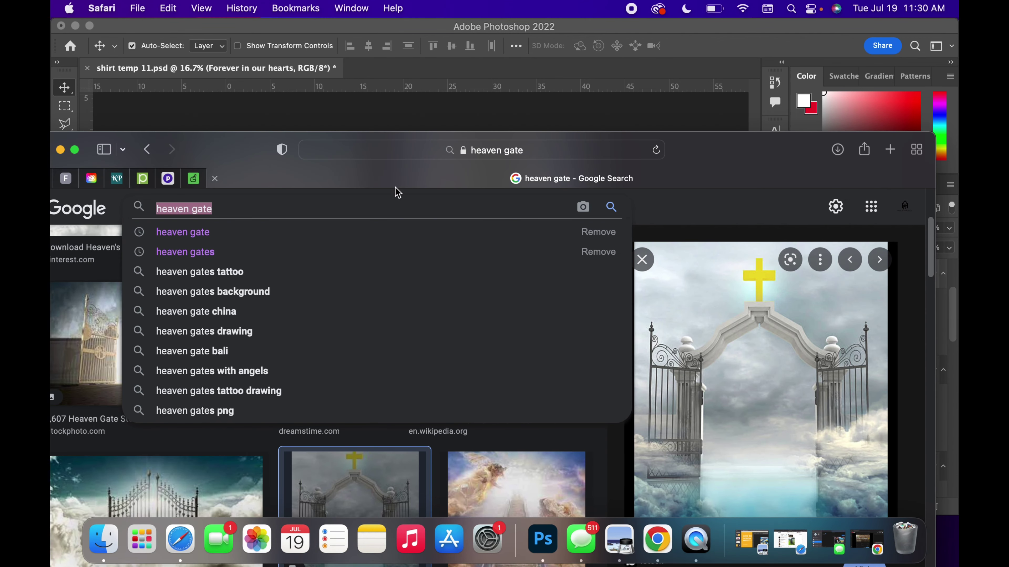
pyautogui.write('hearts')
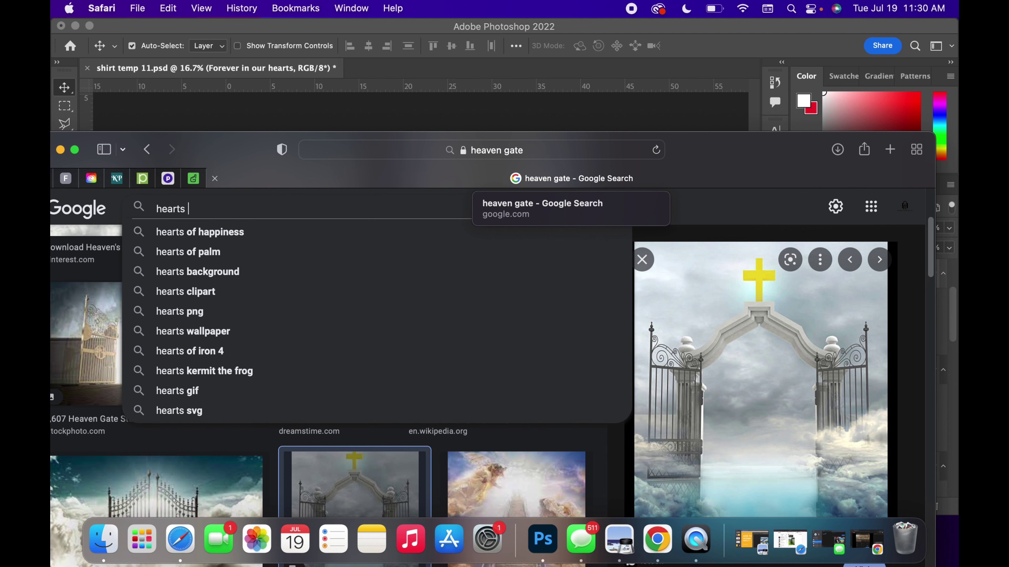
pyautogui.write(' svg')
pyautogui.press('Return')
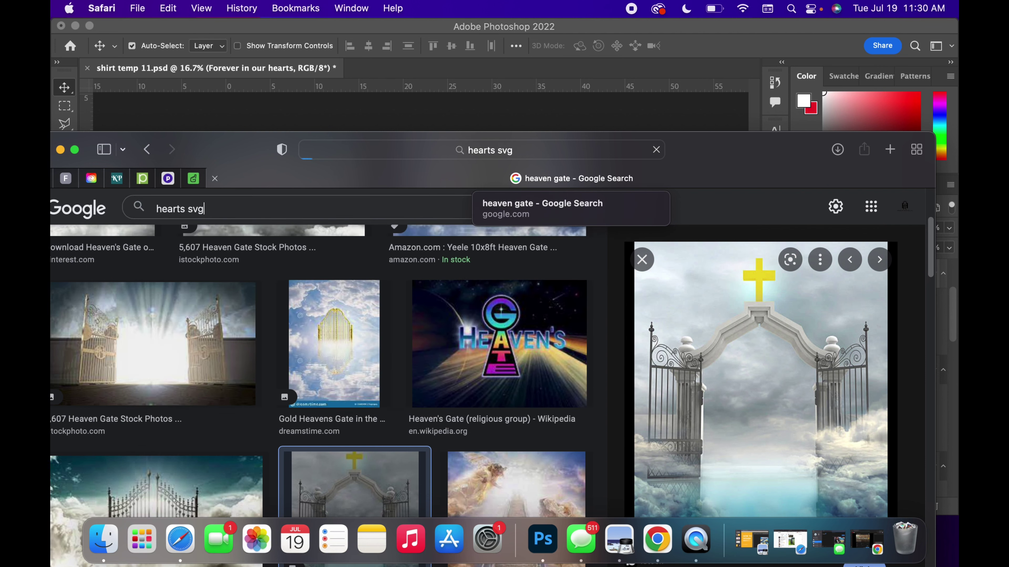
pyautogui.scroll(-5, 339, 366)
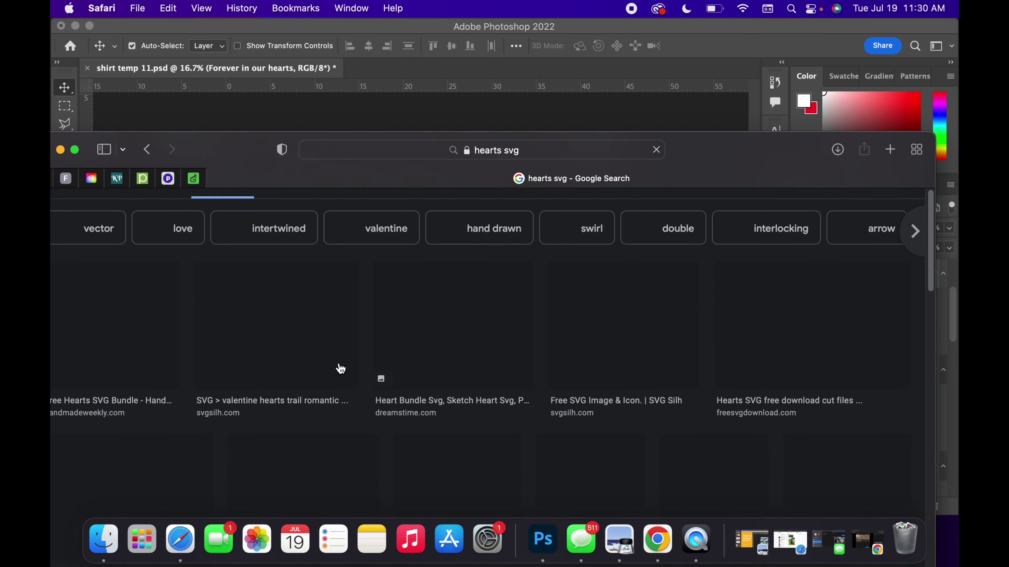
pyautogui.scroll(3, 341, 368)
pyautogui.scroll(-10, 340, 367)
pyautogui.scroll(8, 337, 364)
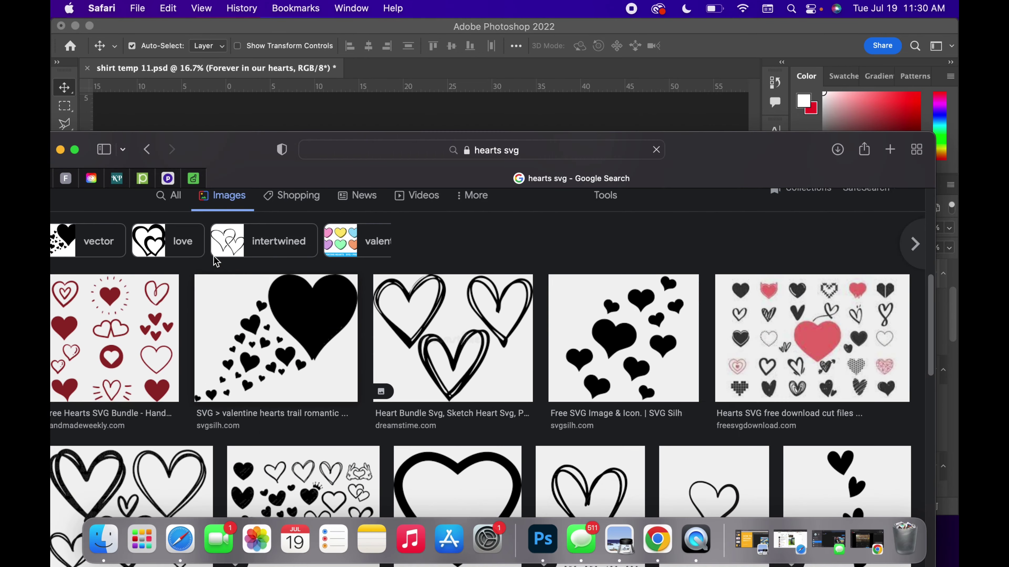
pyautogui.scroll(2, 228, 262)
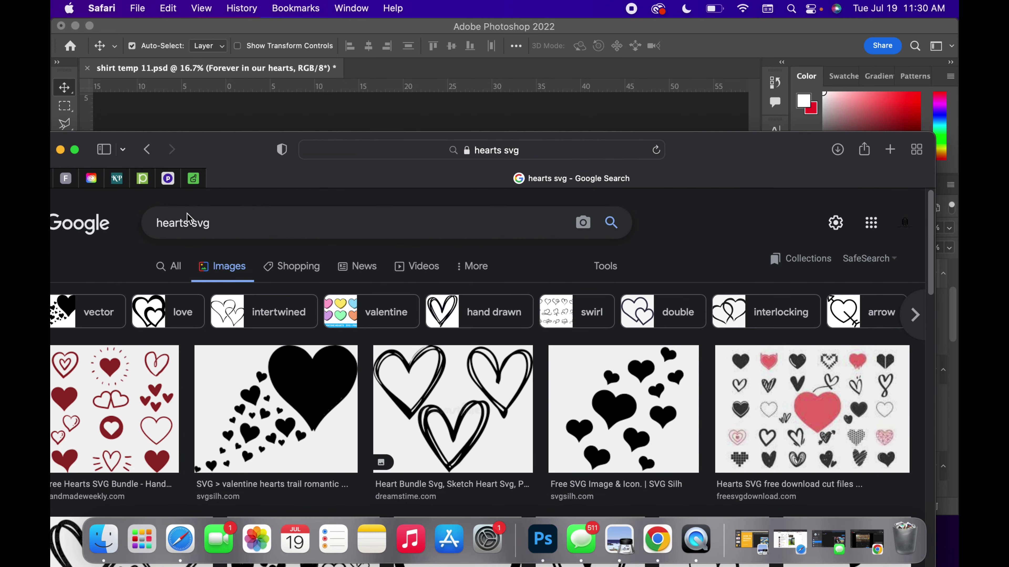
# - Change the image search to "heart svg" and browse the results for a usable heart
pyautogui.click(190, 225)
pyautogui.press('BackSpace')
pyautogui.press('Return')
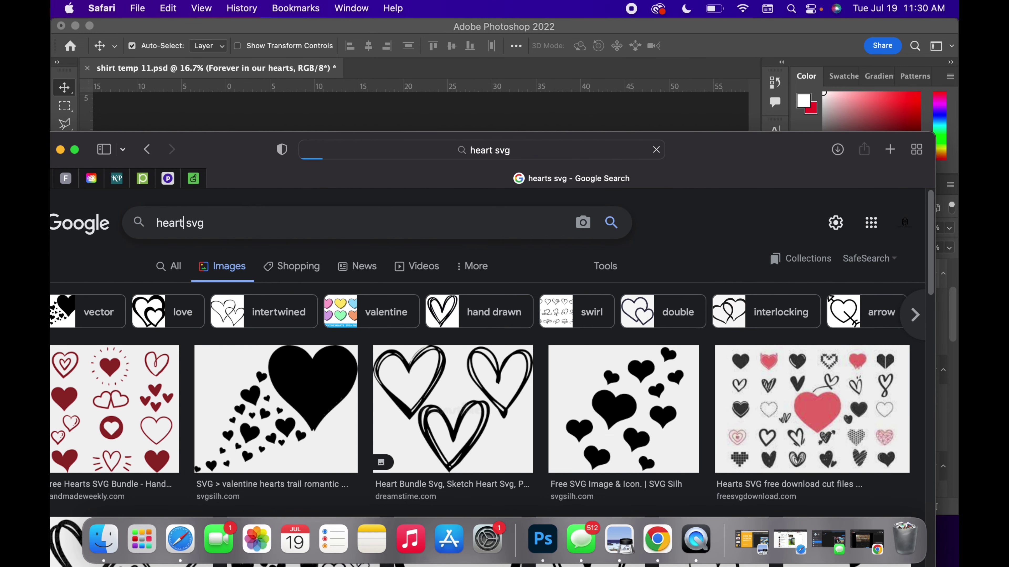
pyautogui.scroll(-10, 383, 300)
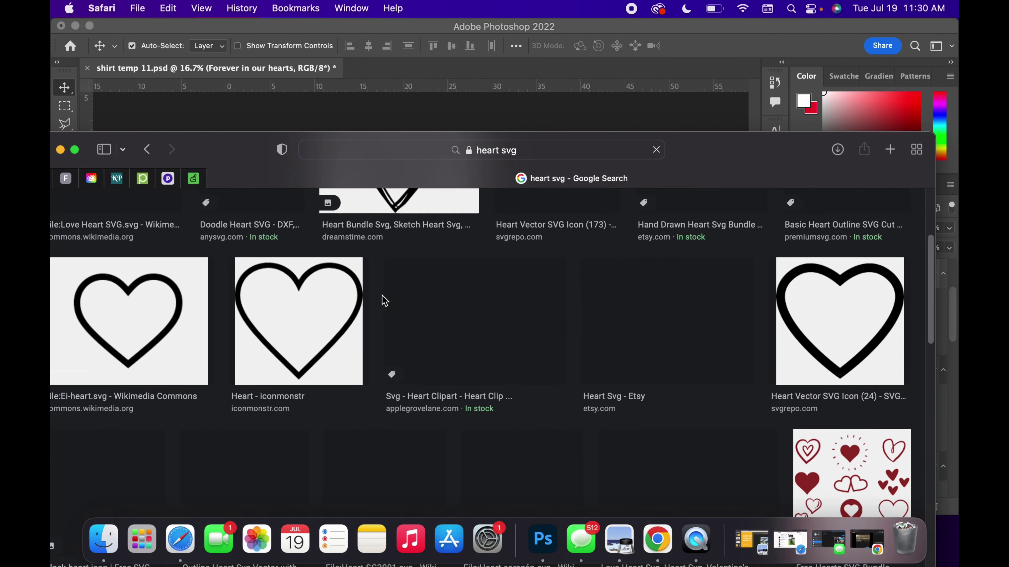
pyautogui.scroll(10, 205, 225)
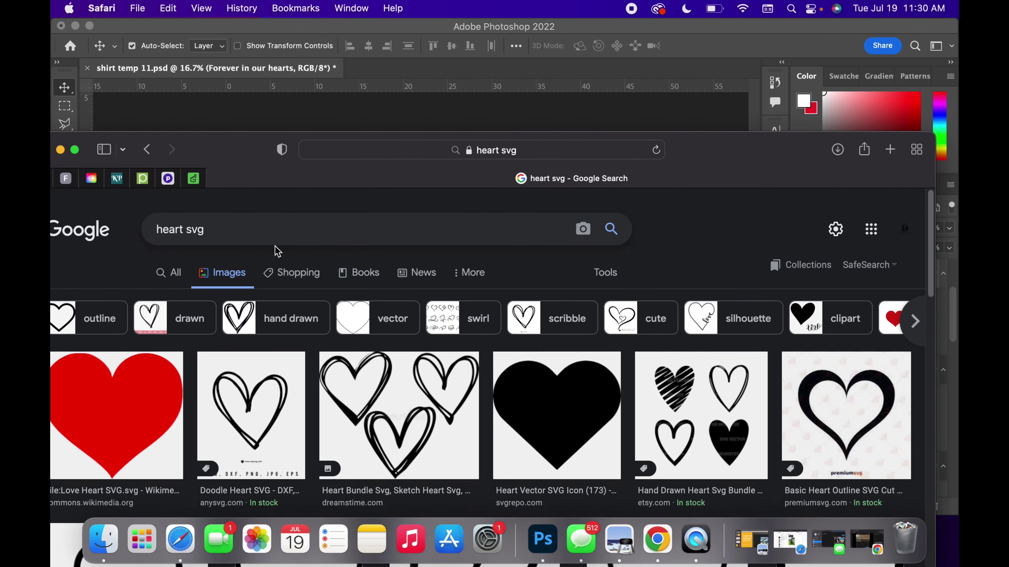
# - Broaden the image search to "heart" and look through the results and related searches
pyautogui.doubleClick(196, 225)
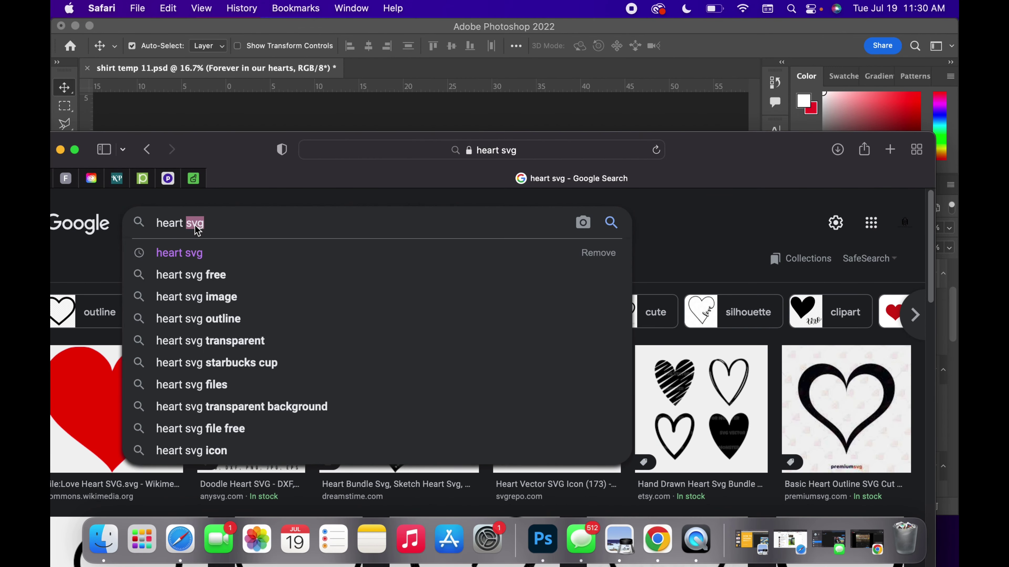
pyautogui.press('Return')
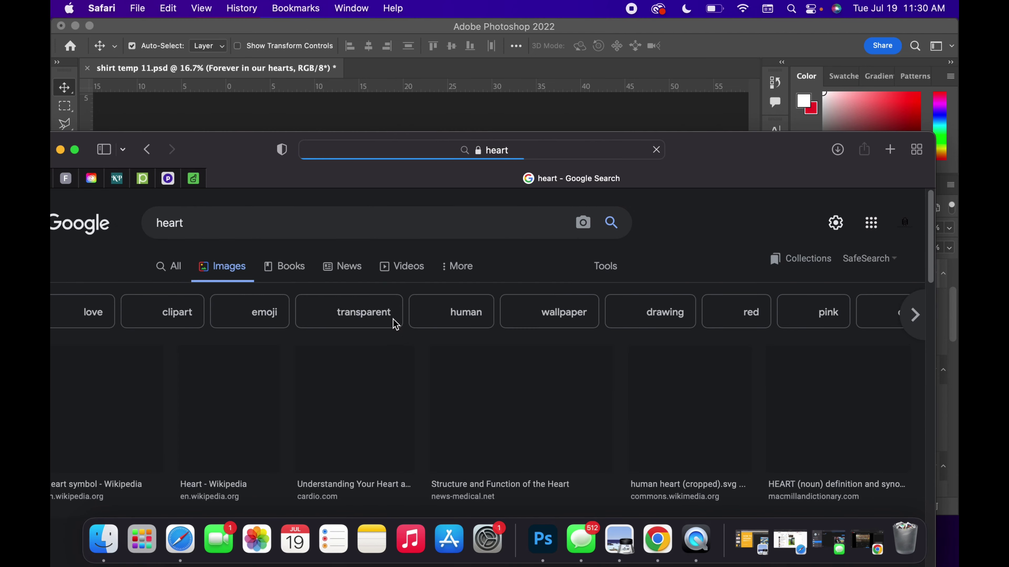
pyautogui.scroll(-2, 394, 324)
pyautogui.scroll(-10, 395, 324)
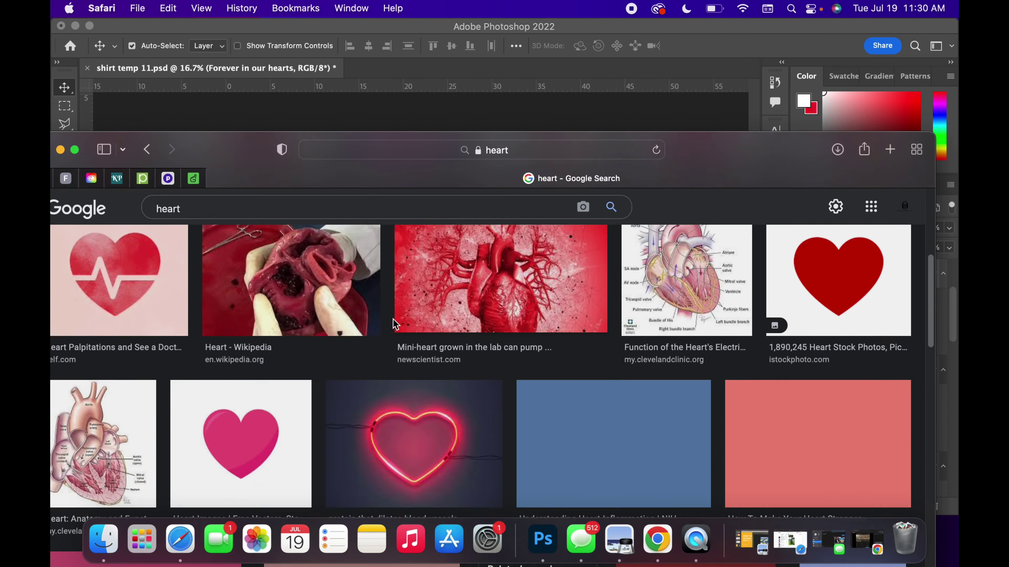
pyautogui.scroll(-15, 395, 324)
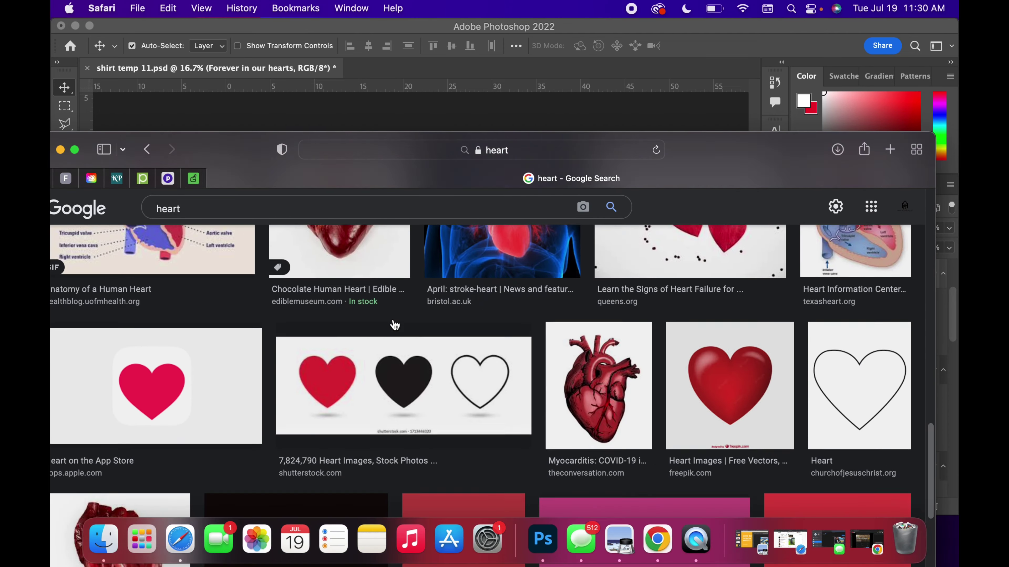
pyautogui.scroll(-10, 393, 320)
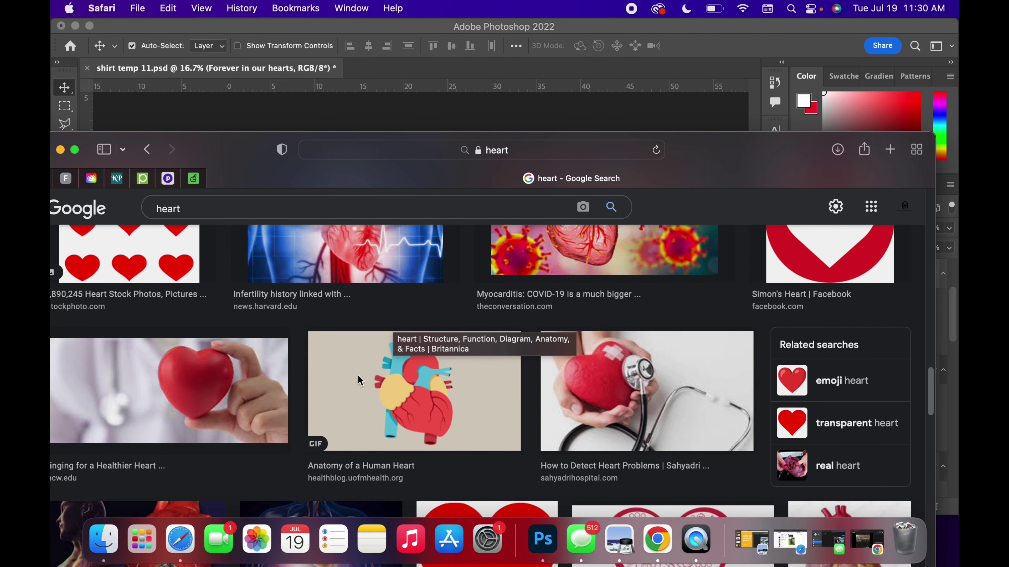
# - Open the related search "transparent heart", preview the glossy red heart emoji from Top PNG, and look at its similar images
pyautogui.click(834, 424)
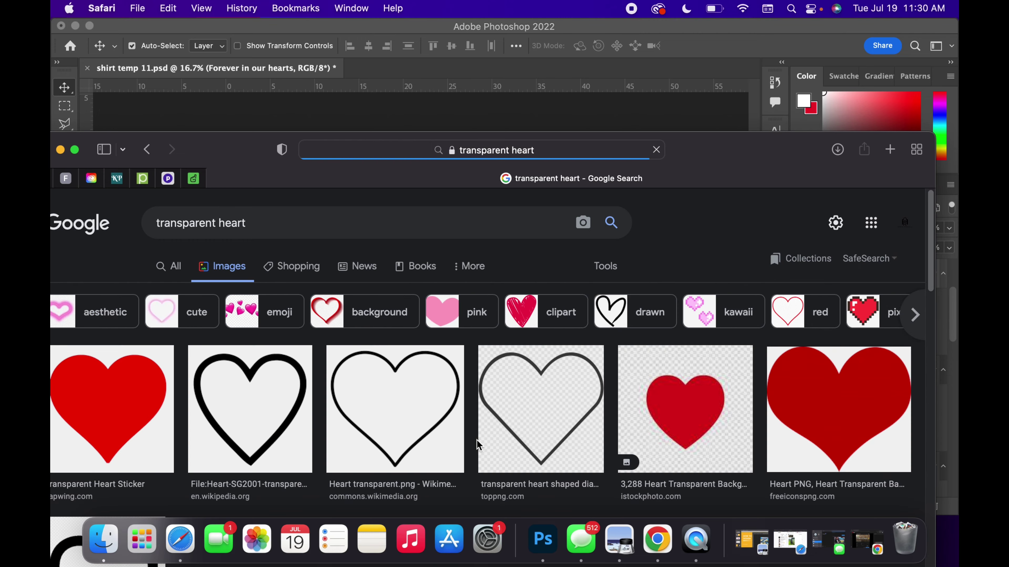
pyautogui.scroll(-8, 477, 440)
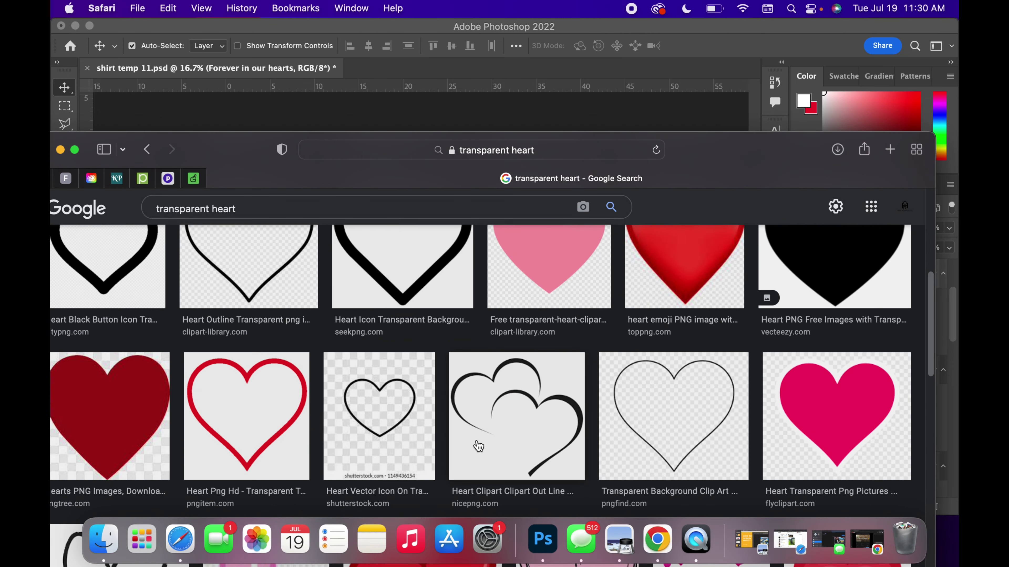
pyautogui.scroll(2, 483, 441)
pyautogui.click(678, 329)
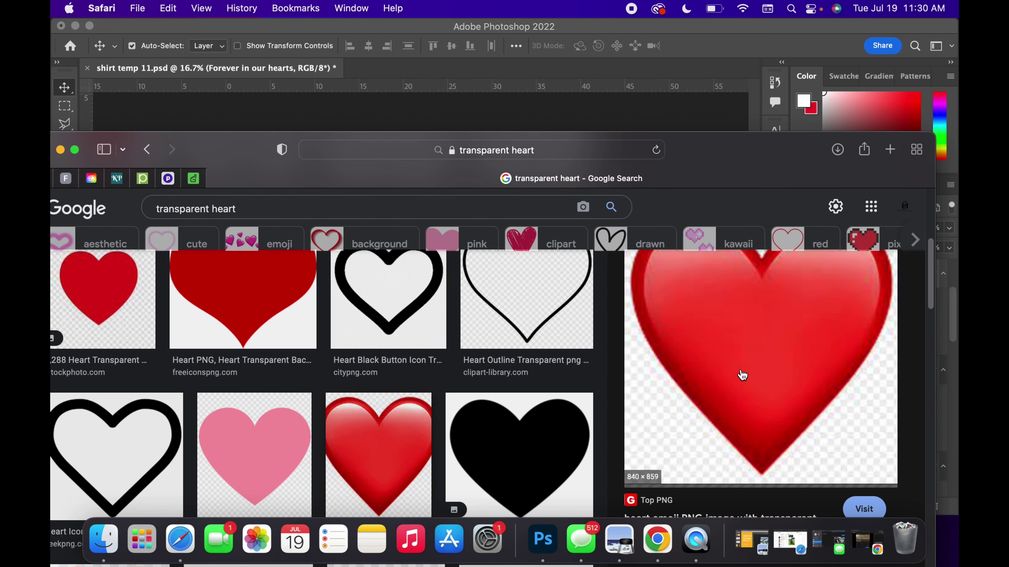
pyautogui.scroll(-5, 741, 374)
pyautogui.scroll(3, 742, 376)
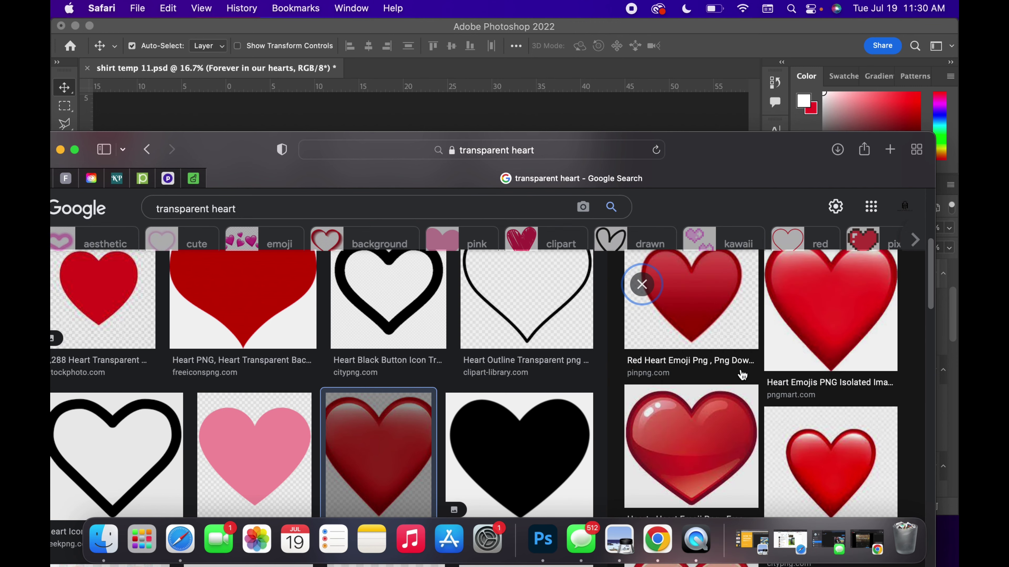
# - Open the PNG Mart red heart emoji image and place it in the Photoshop shirt file, beneath the start of the tagline
pyautogui.click(834, 331)
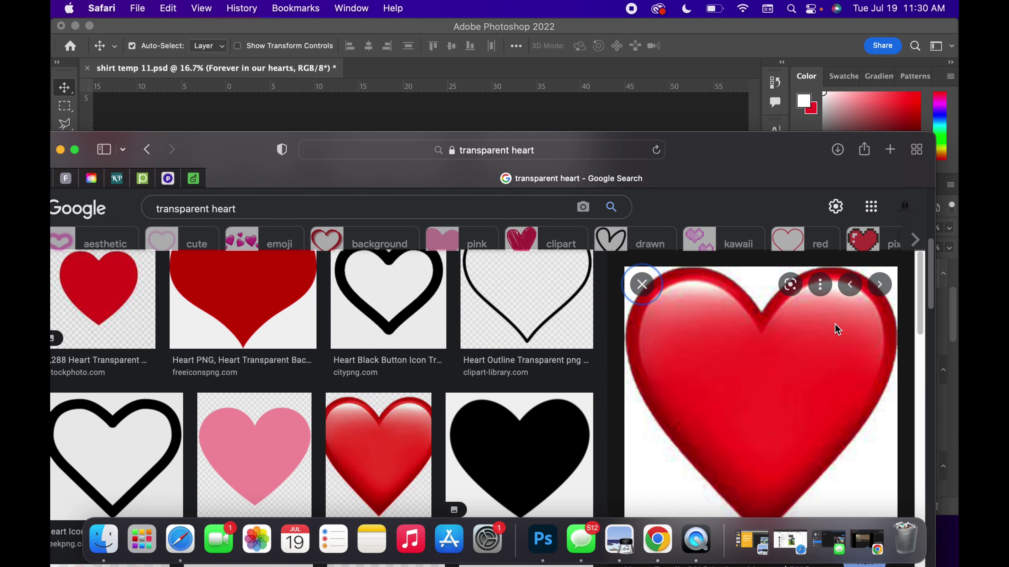
pyautogui.scroll(-2, 837, 330)
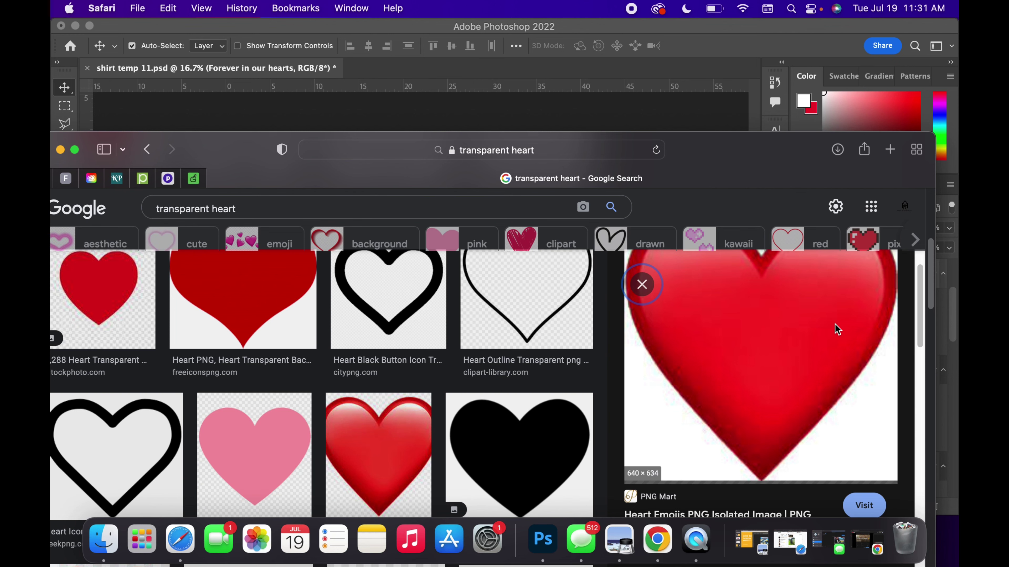
pyautogui.scroll(-4, 834, 323)
pyautogui.scroll(4, 834, 323)
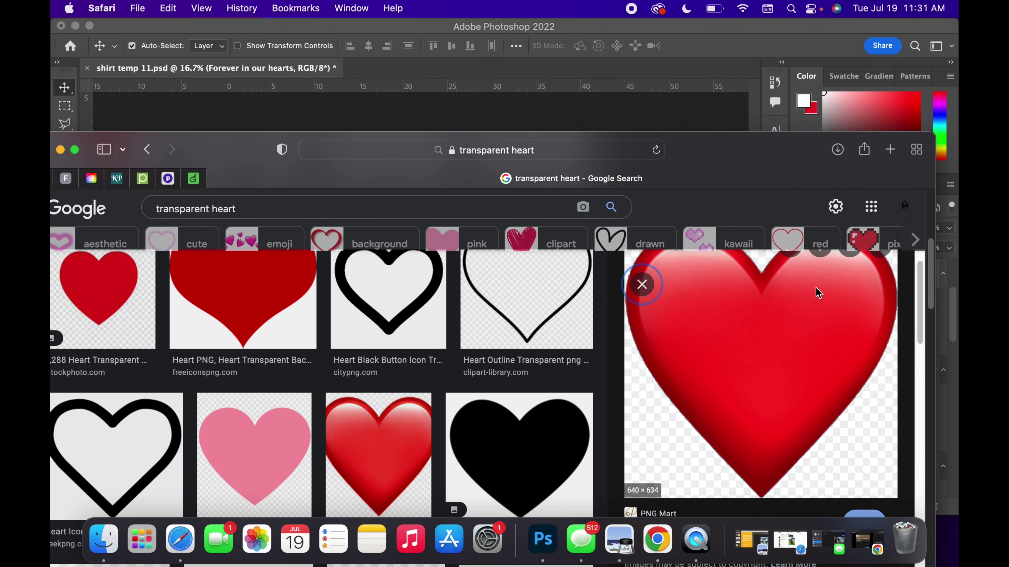
pyautogui.moveTo(781, 169); pyautogui.dragTo(633, 350)
pyautogui.moveTo(593, 489); pyautogui.dragTo(352, 389)
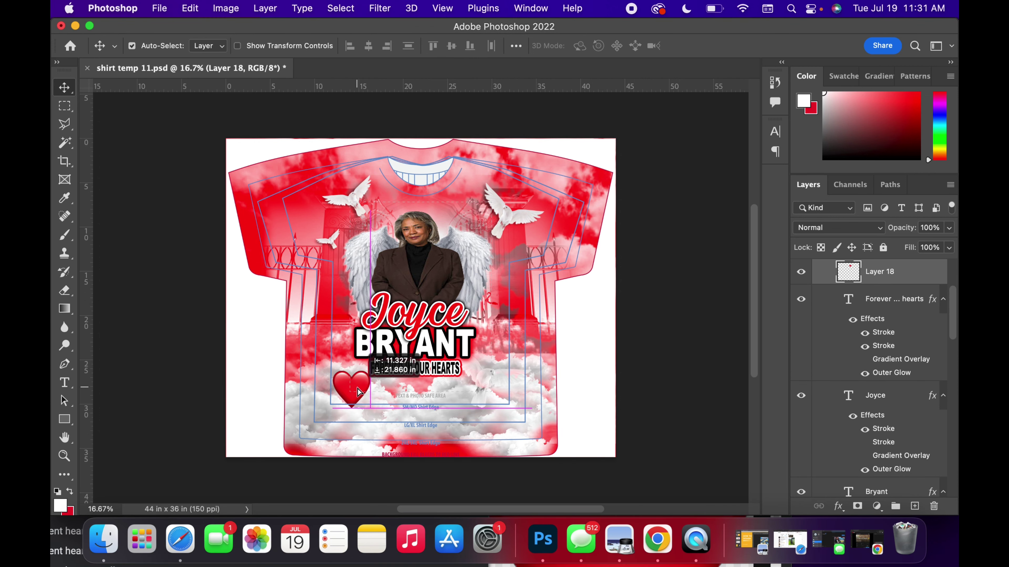
# - Quit the Chrome and Messages apps
pyautogui.rightClick(651, 539)
pyautogui.click(669, 493)
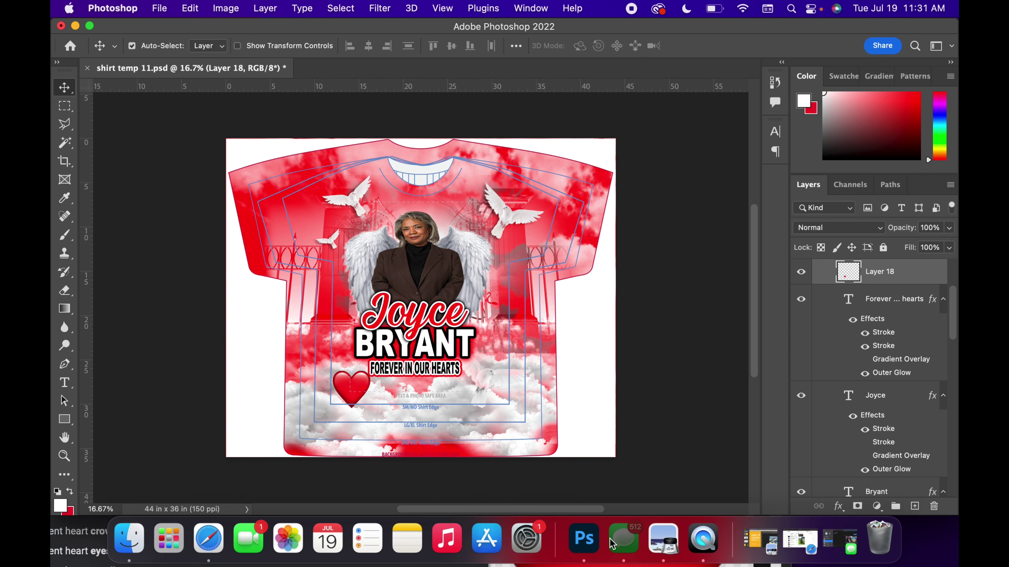
pyautogui.rightClick(611, 544)
pyautogui.click(634, 491)
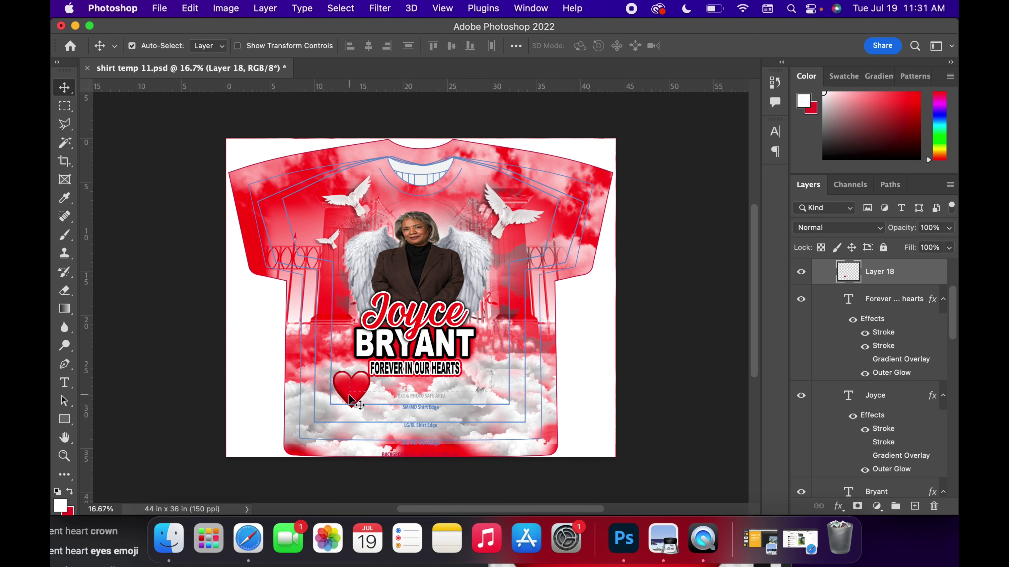
# - Enlarge and tilt the heart, and move Layer 18 behind the text and doves, directly above Group 2
pyautogui.press('super+t')
pyautogui.moveTo(391, 323); pyautogui.dragTo(376, 342)
pyautogui.press('Return')
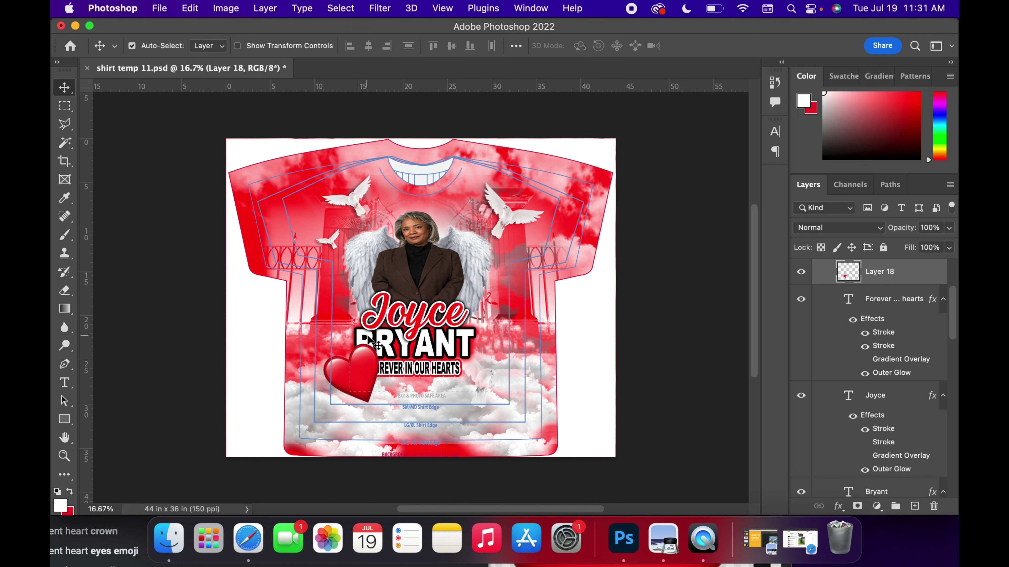
pyautogui.moveTo(920, 280); pyautogui.dragTo(809, 393)
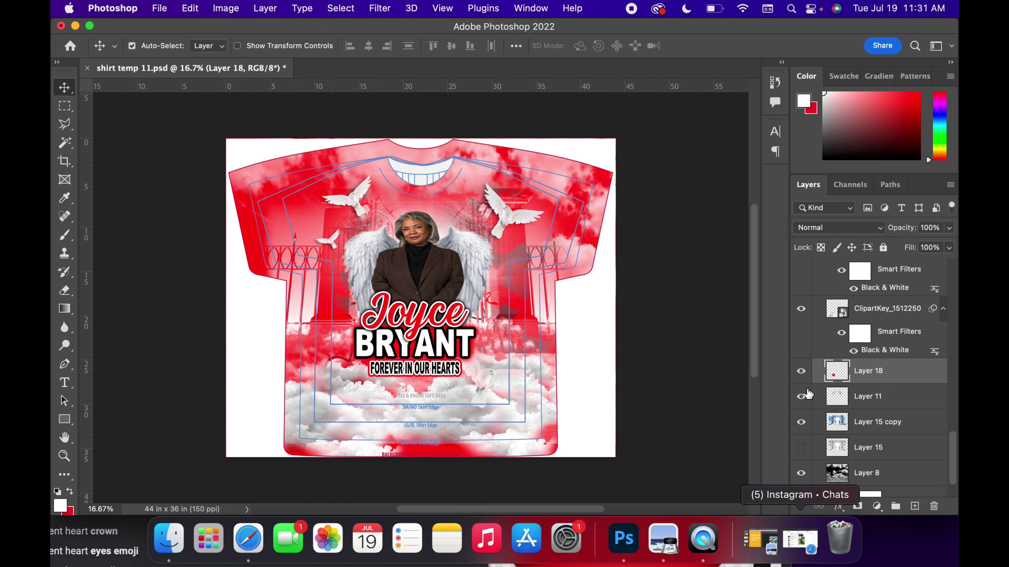
pyautogui.moveTo(896, 417); pyautogui.dragTo(880, 385)
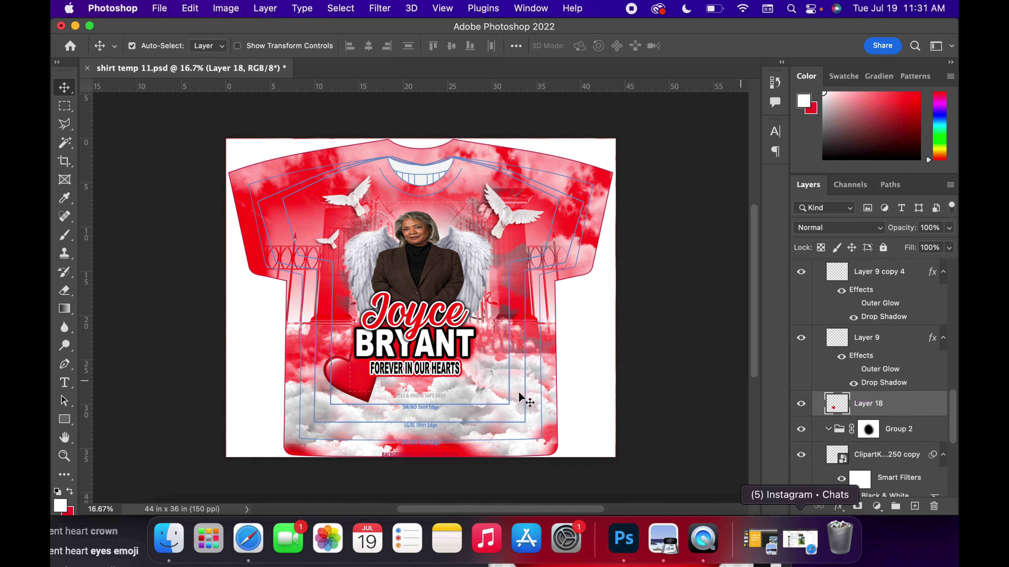
# - Duplicate the heart and place a smaller, tilted copy above the right wing, between the portrait and the large dove
pyautogui.press('super+j')
pyautogui.moveTo(358, 377); pyautogui.dragTo(488, 232)
pyautogui.press('super+t')
pyautogui.moveTo(503, 197); pyautogui.dragTo(444, 383)
pyautogui.press('Return')
# - Add two smaller upright heart copies, one below the end of the tagline and one by the doves at the portrait's upper left
pyautogui.press('super+j')
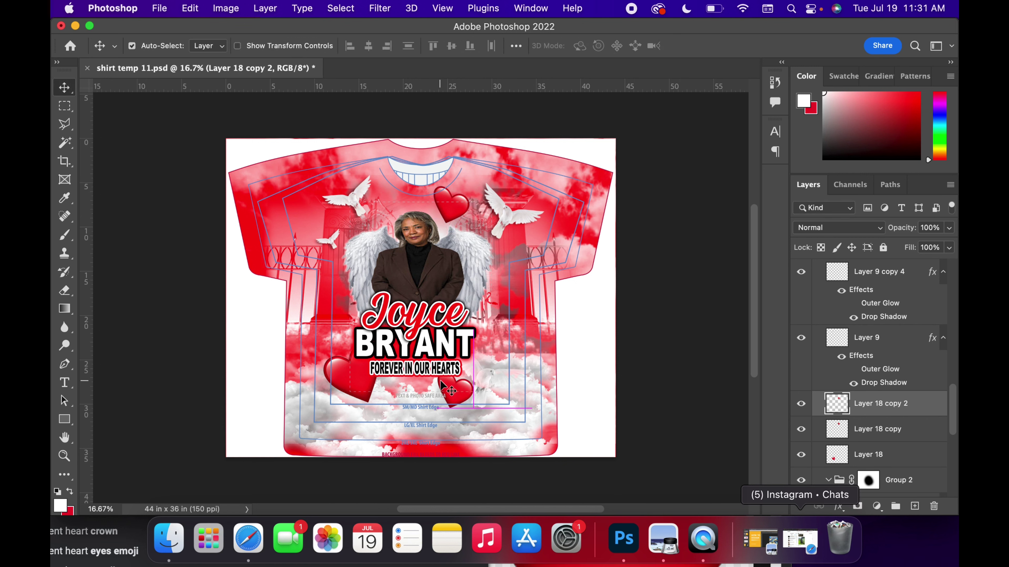
pyautogui.press('super+t')
pyautogui.moveTo(499, 414); pyautogui.dragTo(328, 225)
pyautogui.press('Return')
pyautogui.press('super+j')
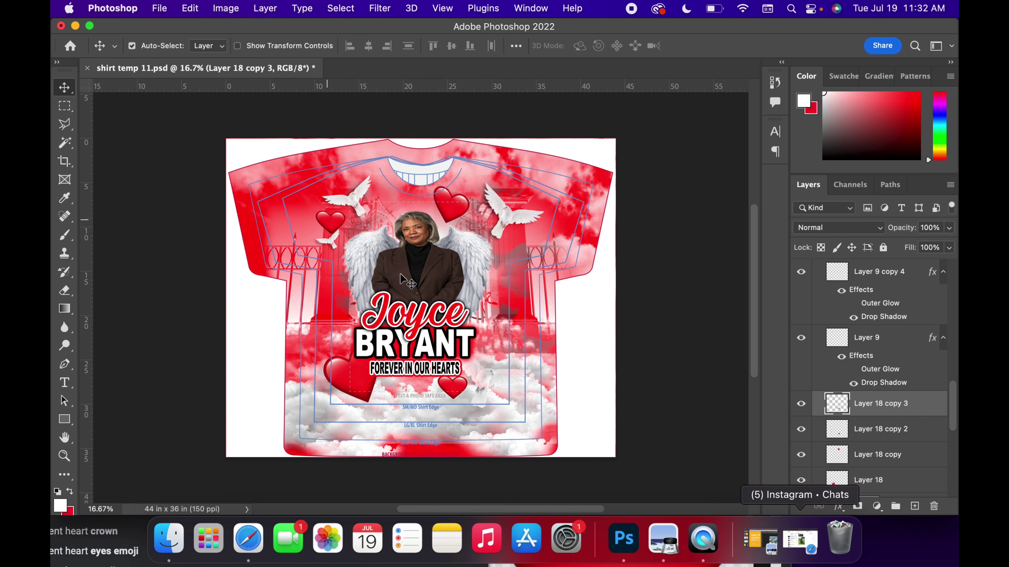
# - Move the small lower heart up beside the end of the last-name text and shift the large heart slightly down toward the tagline
pyautogui.click(455, 376)
pyautogui.moveTo(456, 375); pyautogui.dragTo(489, 333)
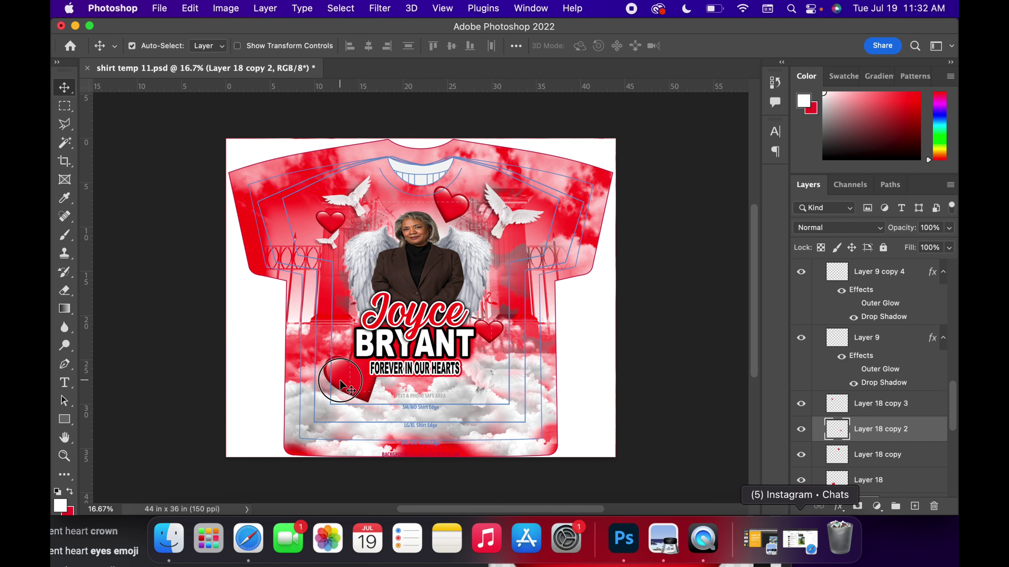
pyautogui.moveTo(339, 380); pyautogui.dragTo(346, 387)
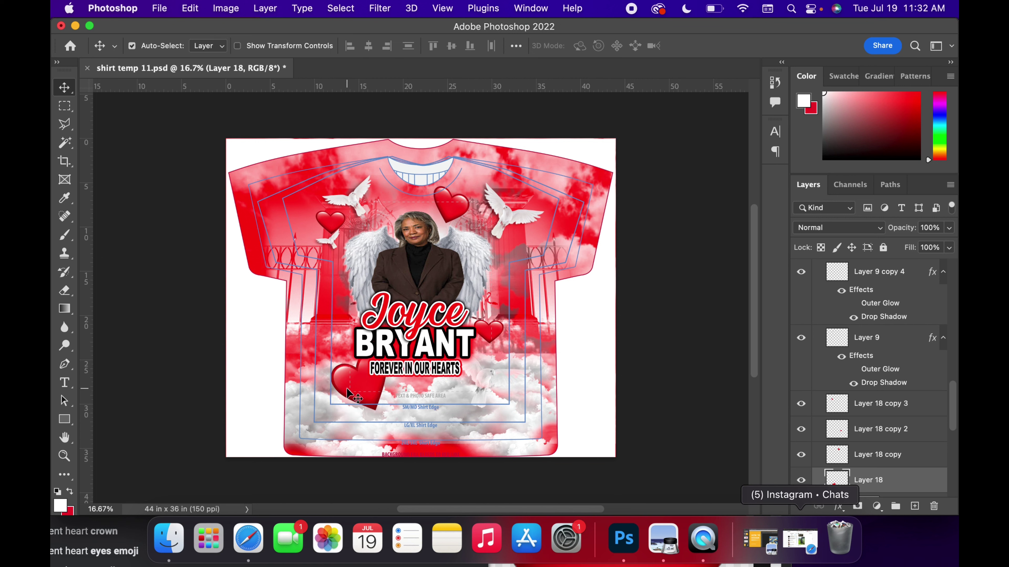
# - Toggle the visibility of the TurnOFF4Printing layer to preview the artwork without the shirt template, leaving the layer shown
pyautogui.scroll(10, 899, 369)
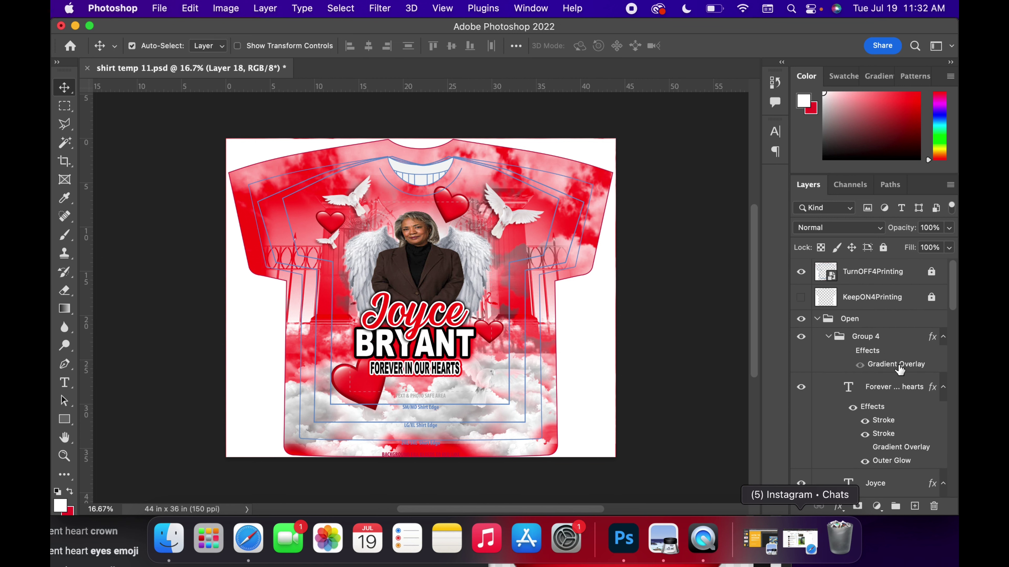
pyautogui.click(800, 270)
pyautogui.click(800, 269)
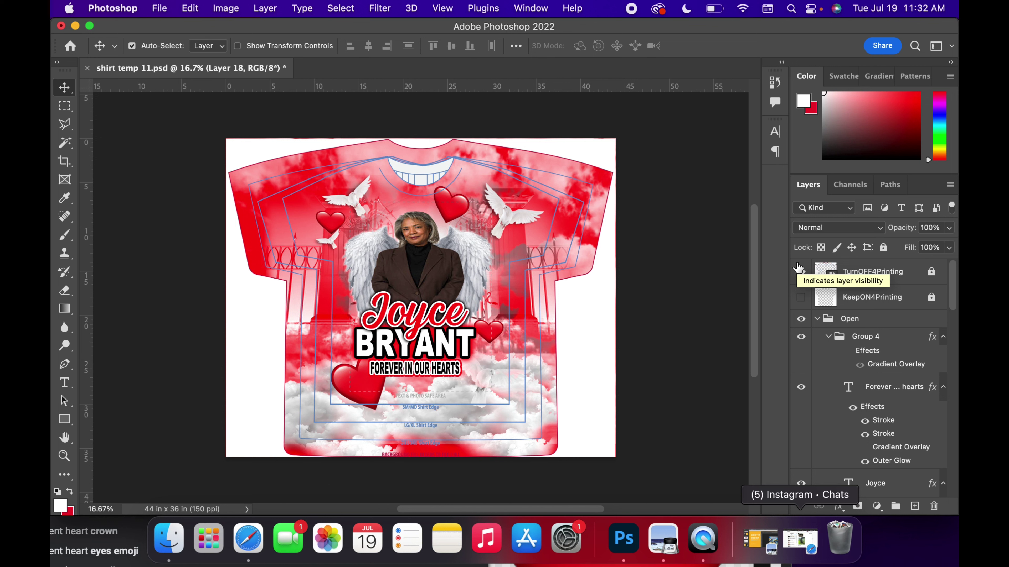
pyautogui.click(801, 272)
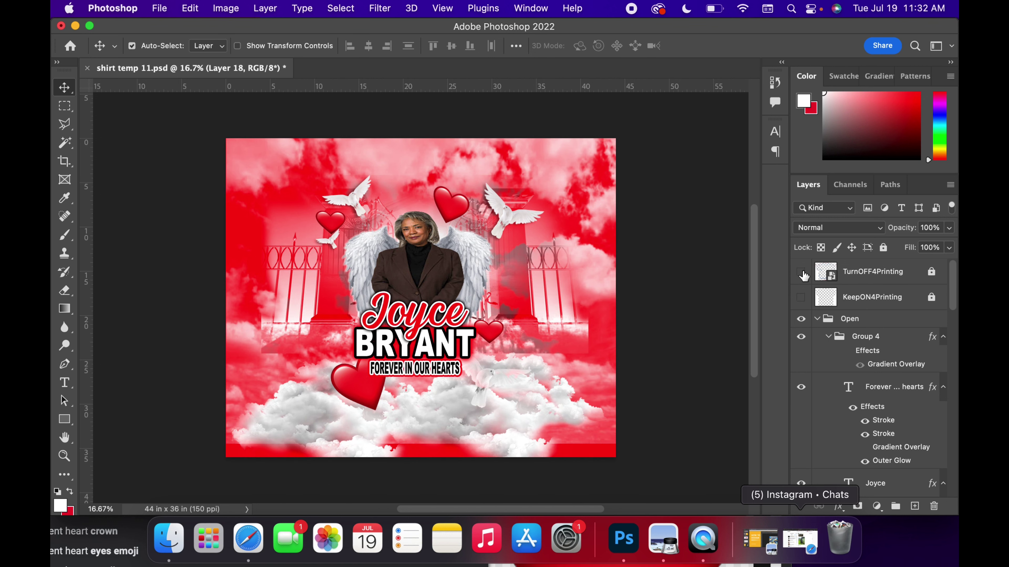
pyautogui.click(802, 273)
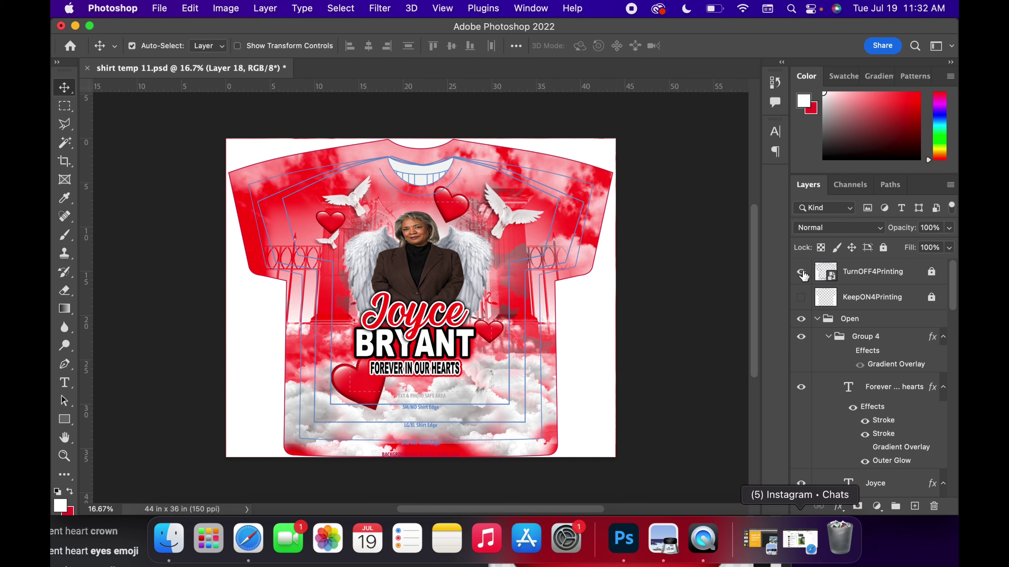
# - Switch to Safari and search Google Images for "money flying" pictures
pyautogui.click(508, 397)
pyautogui.click(250, 536)
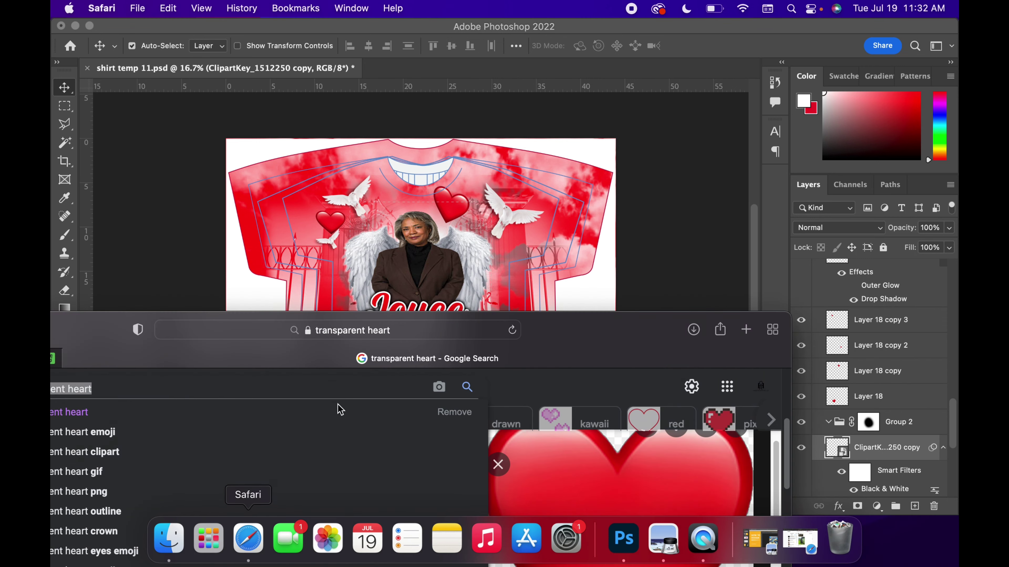
pyautogui.moveTo(696, 83); pyautogui.dragTo(727, 85)
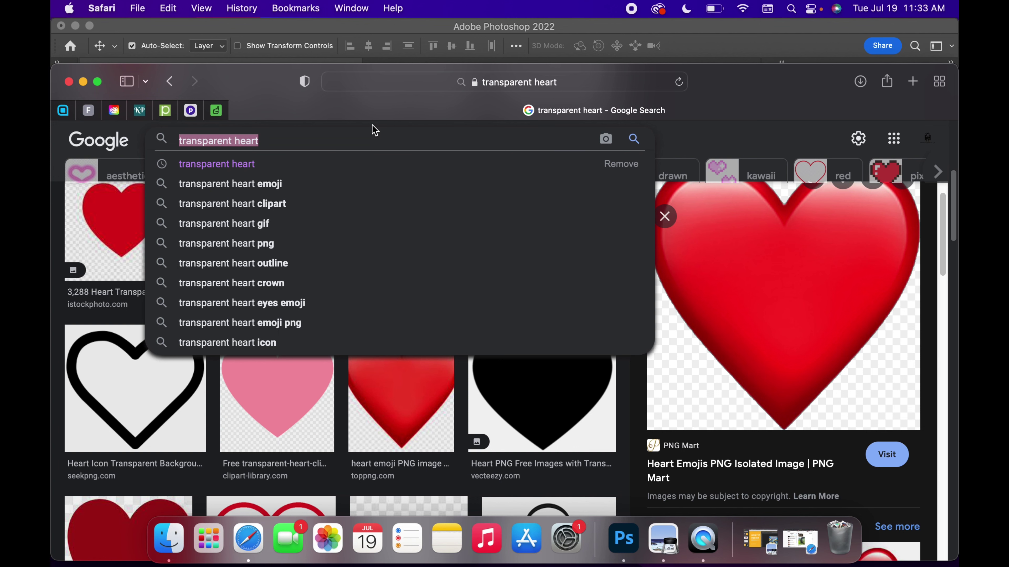
pyautogui.click(745, 51)
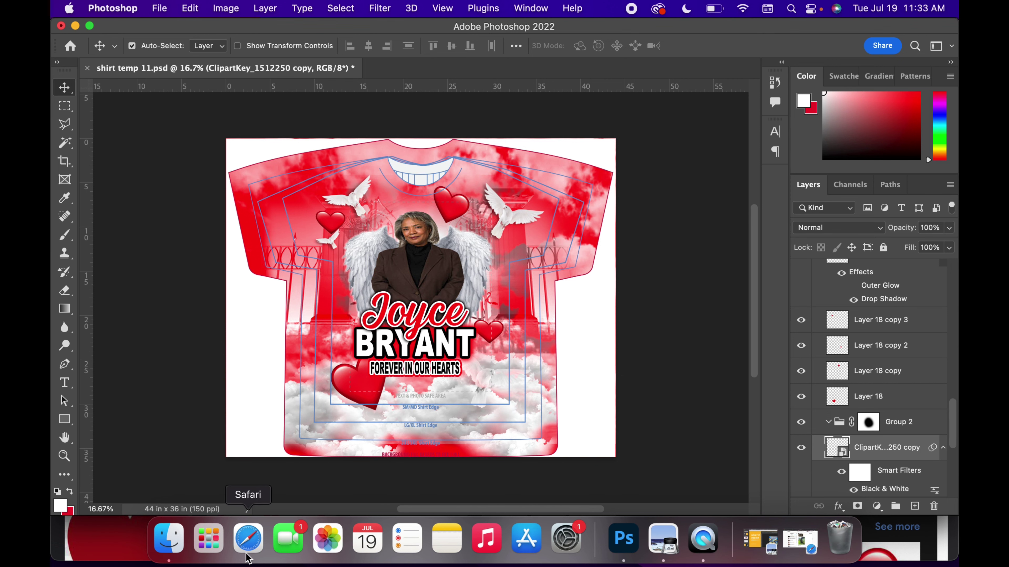
pyautogui.click(250, 539)
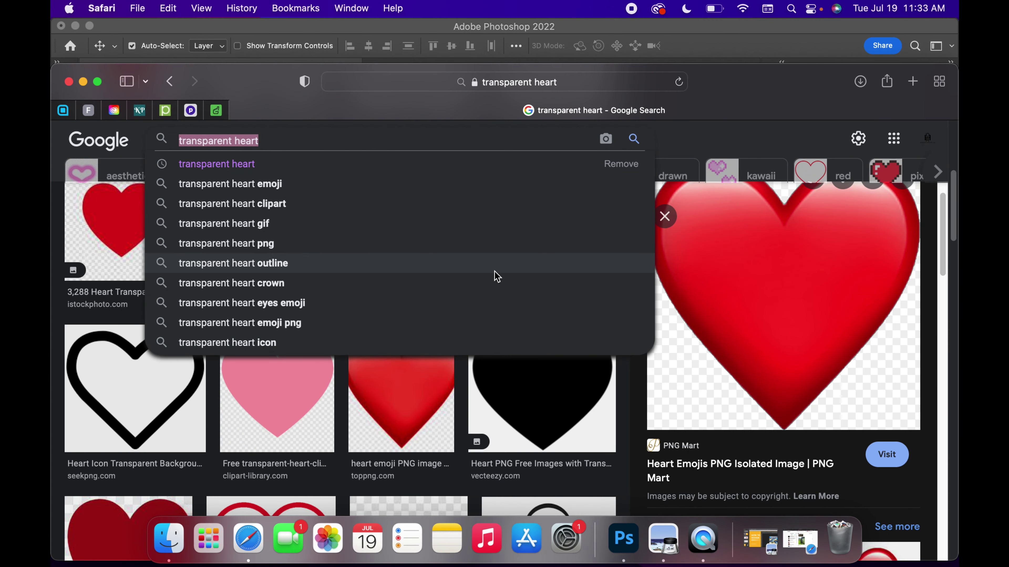
pyautogui.write('money gif')
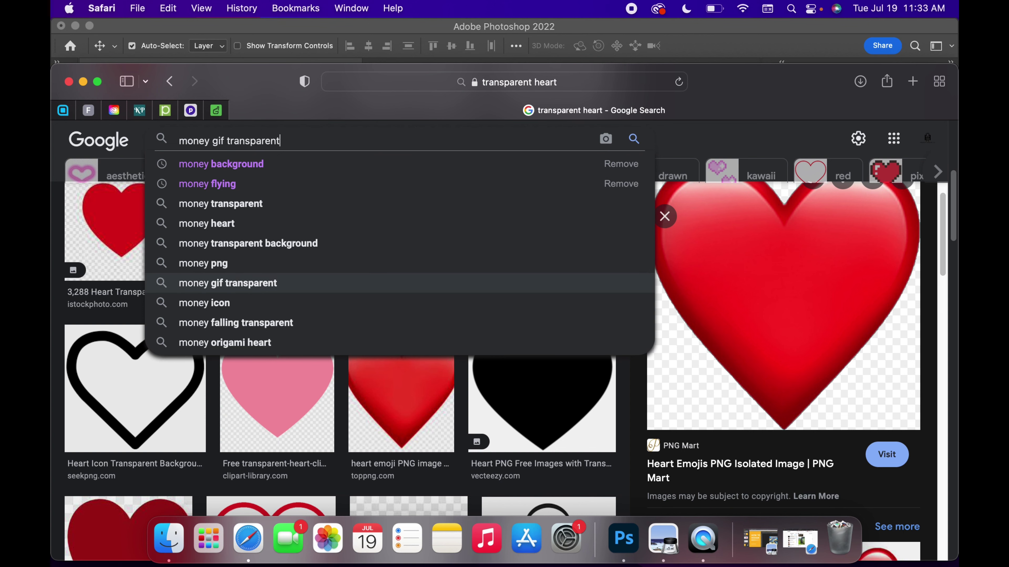
pyautogui.click(270, 181)
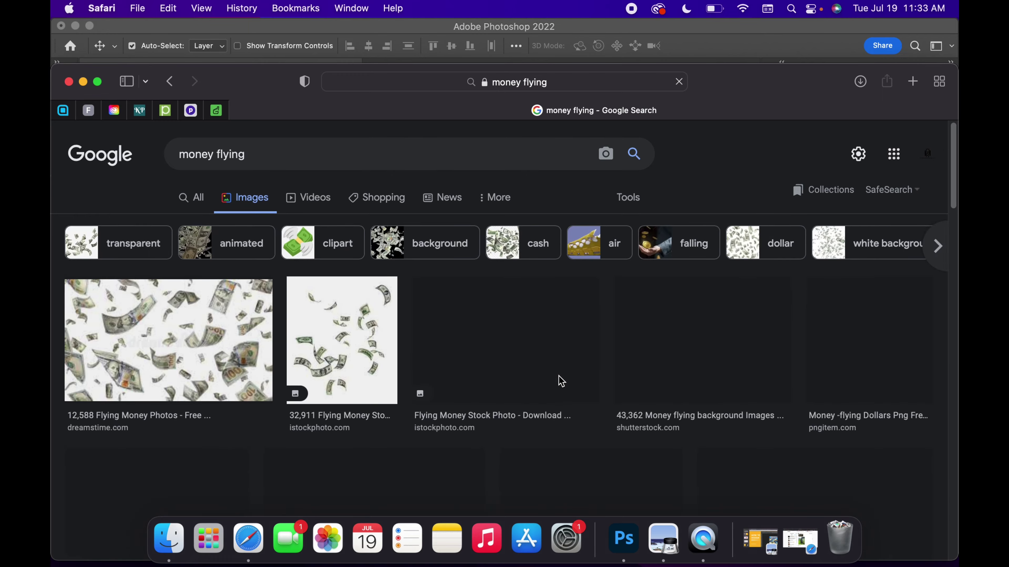
pyautogui.scroll(-3, 557, 375)
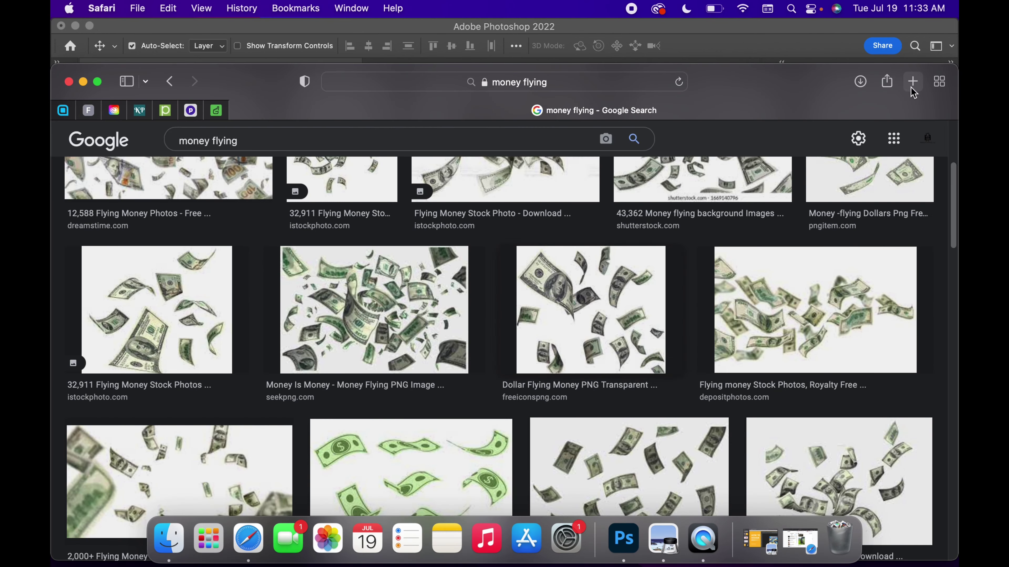
# - Open a new browser tab and search Google Images for "black man"
pyautogui.click(912, 82)
pyautogui.write('bl')
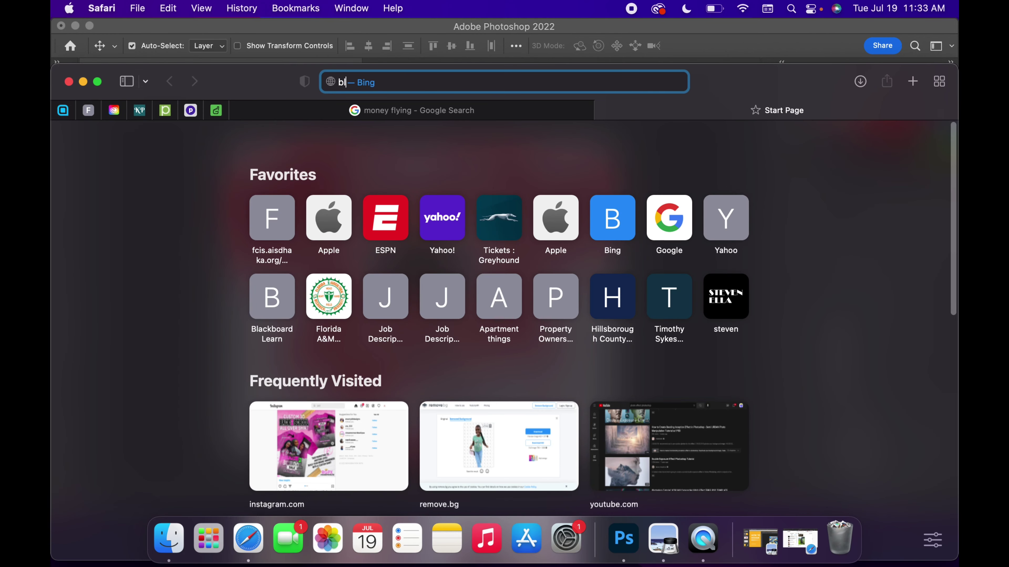
pyautogui.write('ack man')
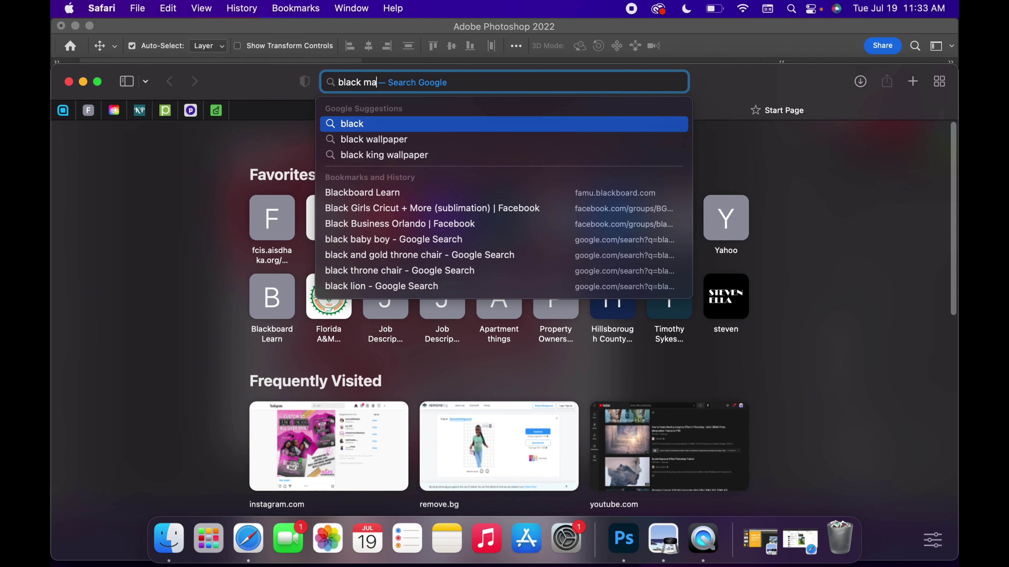
pyautogui.press('Return')
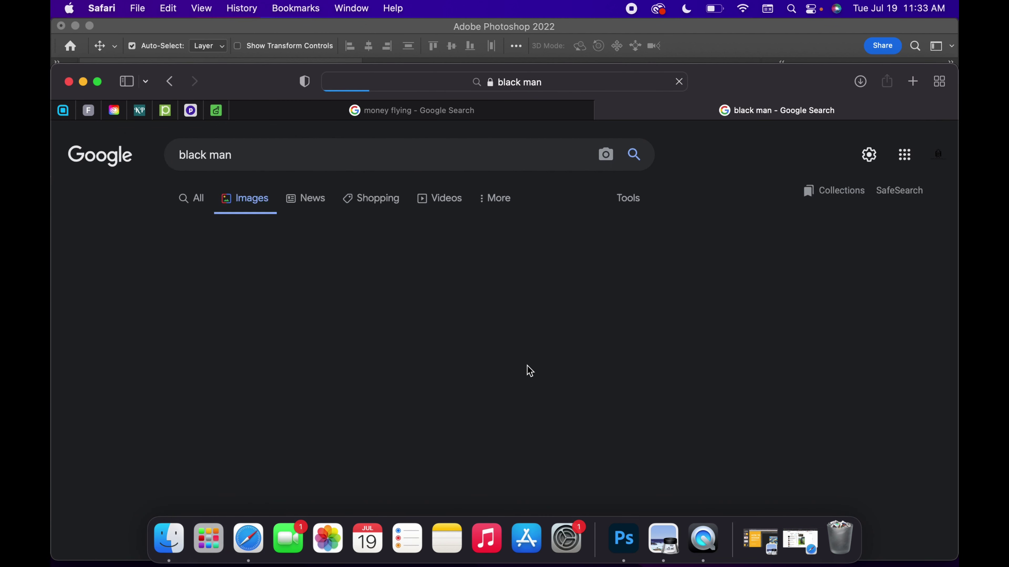
# - Browse the portrait results, previewing the man in a denim shirt with crossed arms and the related smiling man in a blue shirt
pyautogui.scroll(-3, 527, 370)
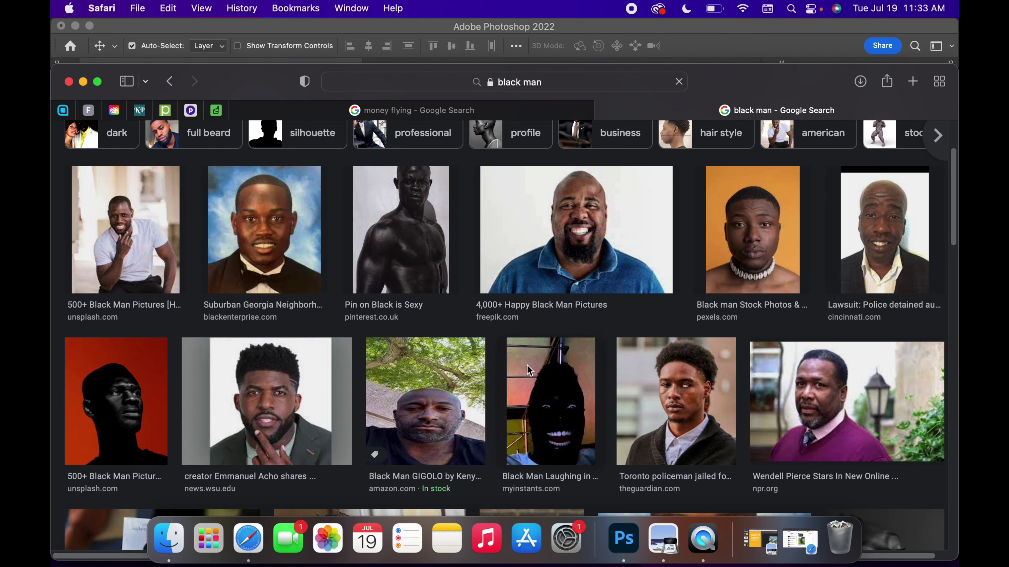
pyautogui.scroll(-5, 527, 365)
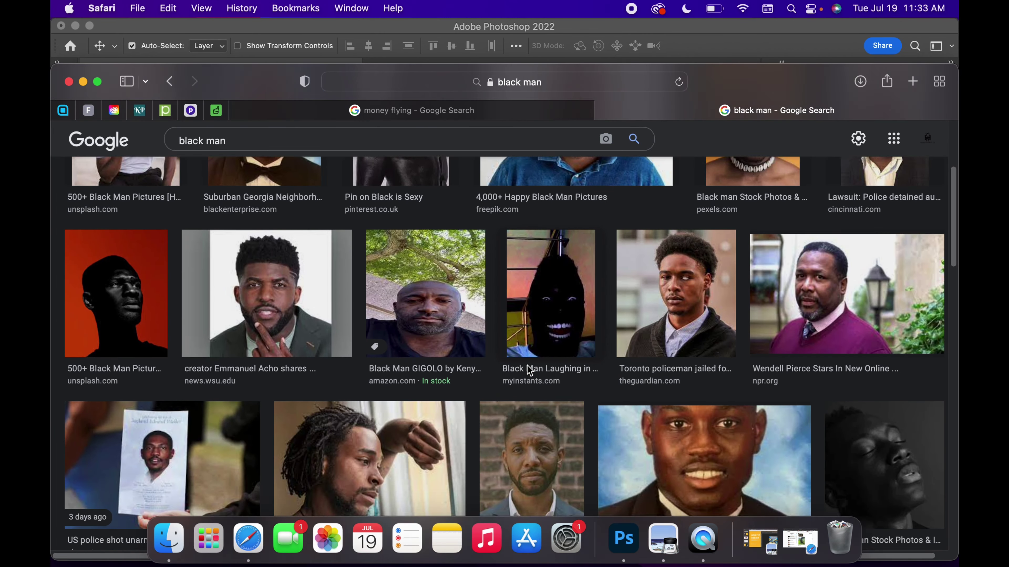
pyautogui.scroll(-12, 526, 364)
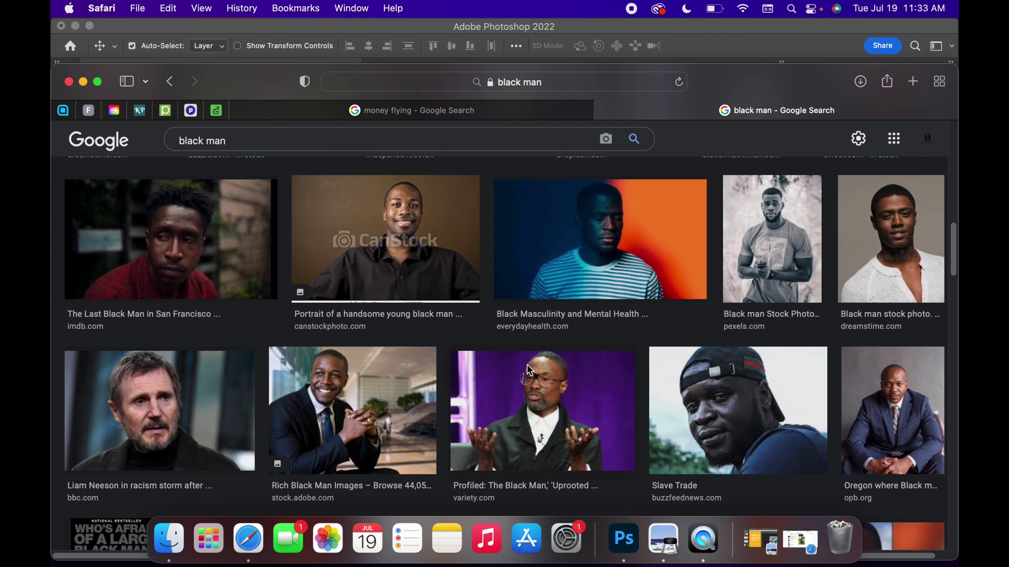
pyautogui.scroll(-10, 526, 364)
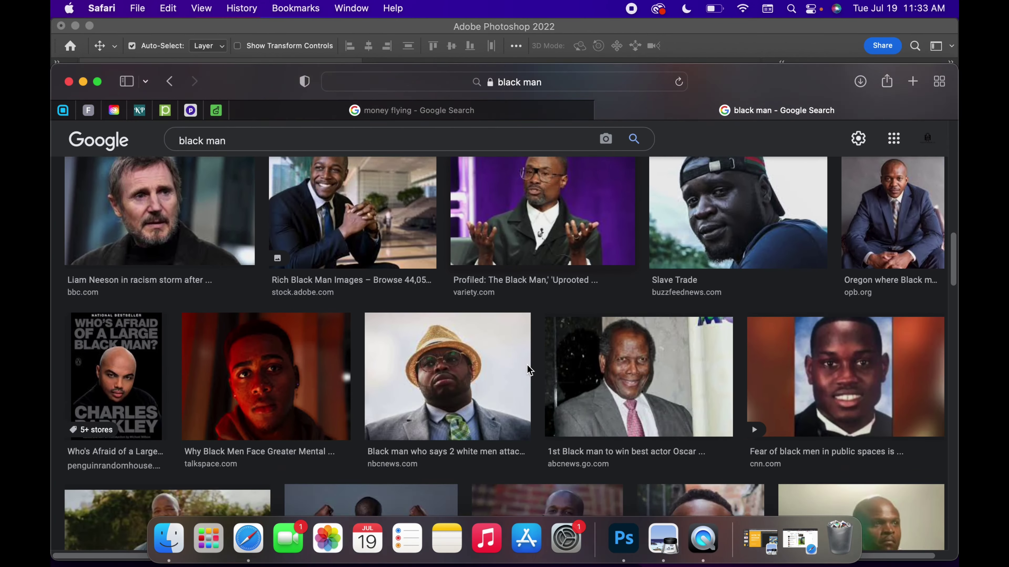
pyautogui.scroll(-7, 526, 358)
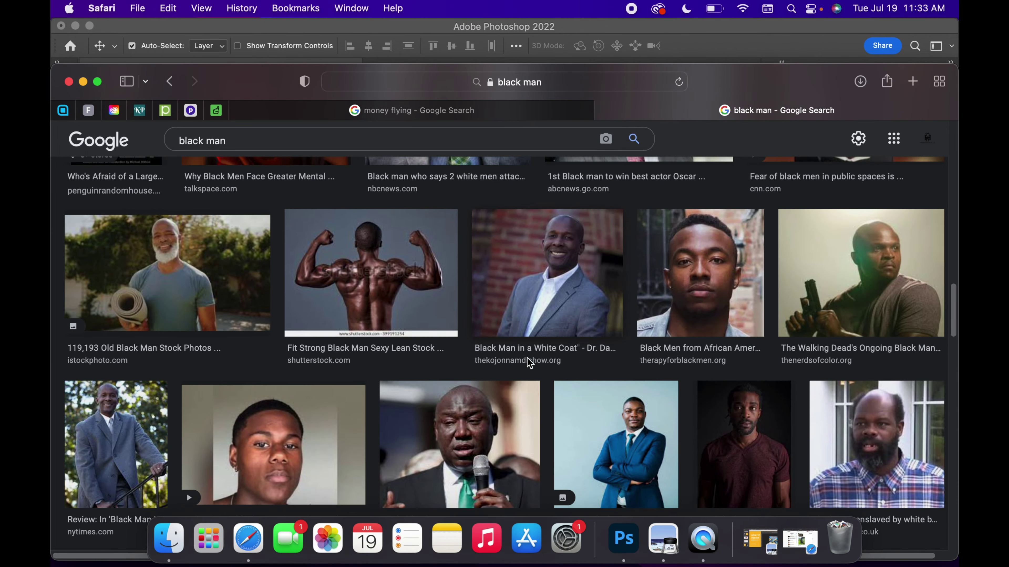
pyautogui.scroll(-1, 528, 360)
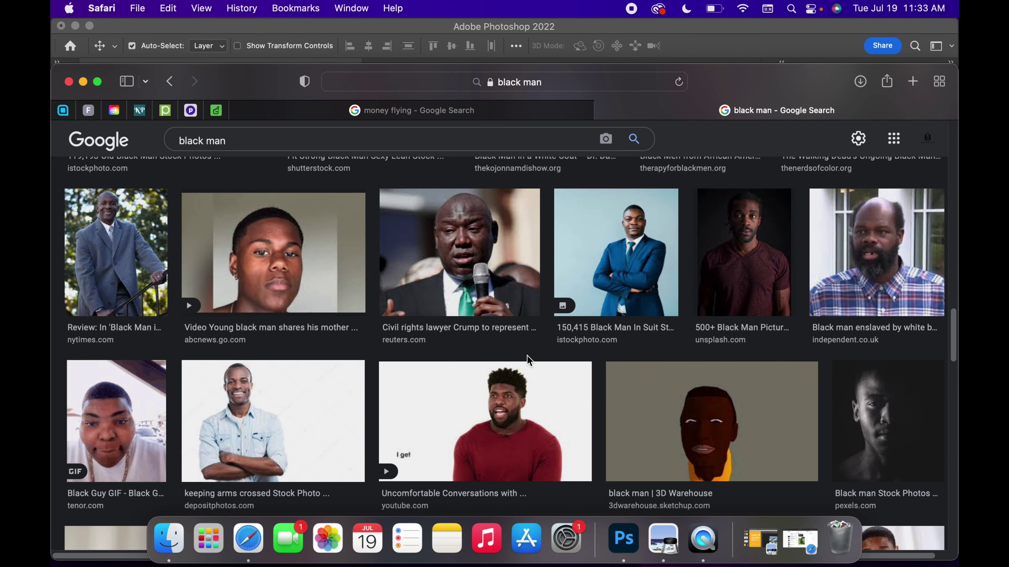
pyautogui.scroll(-3, 528, 361)
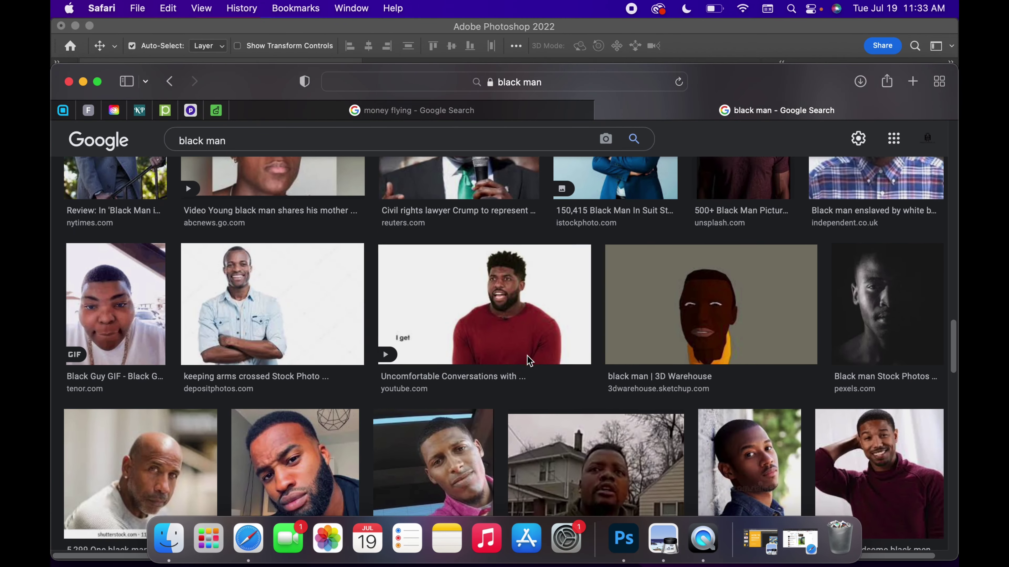
pyautogui.click(294, 334)
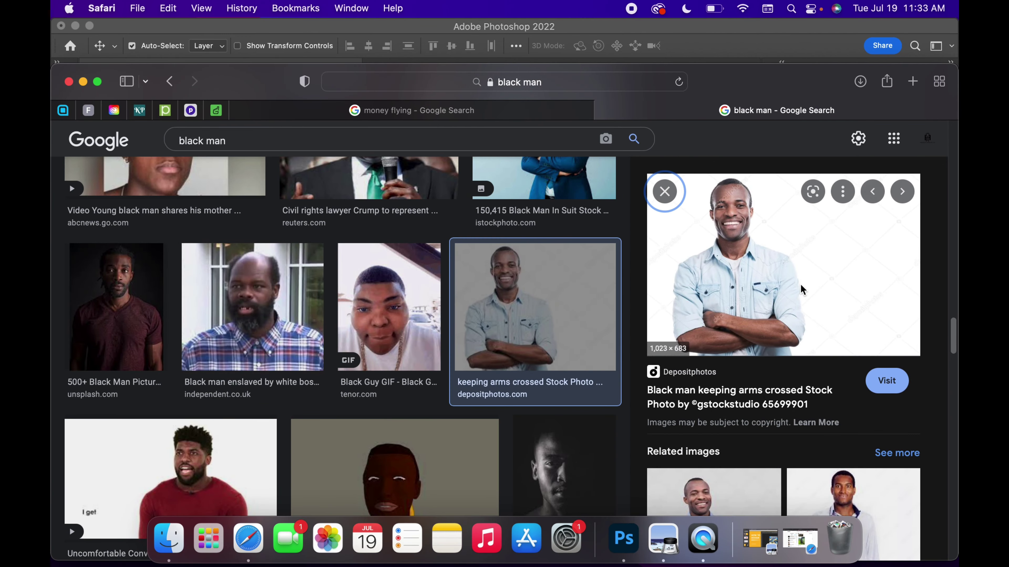
pyautogui.scroll(-6, 773, 278)
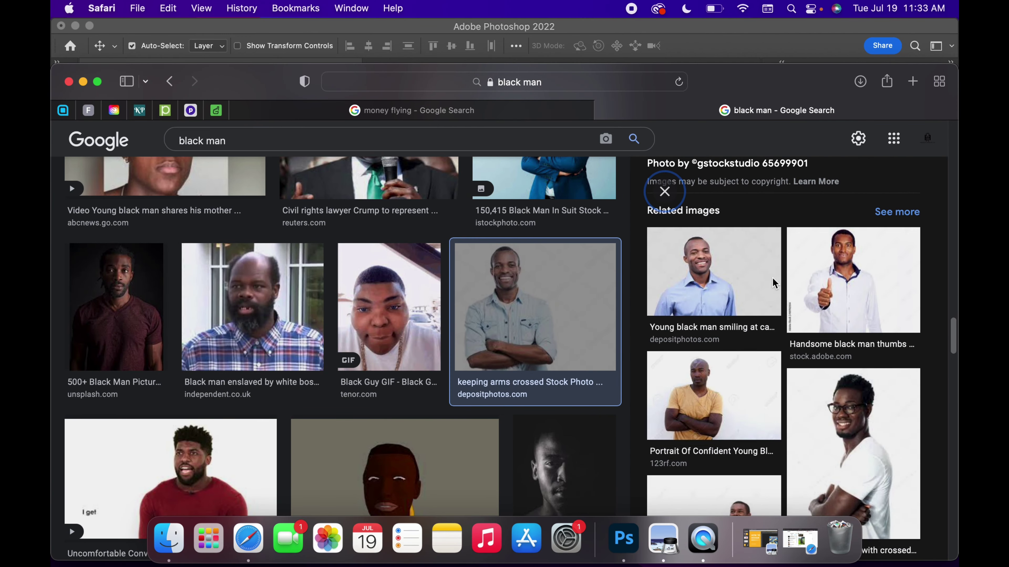
pyautogui.click(724, 266)
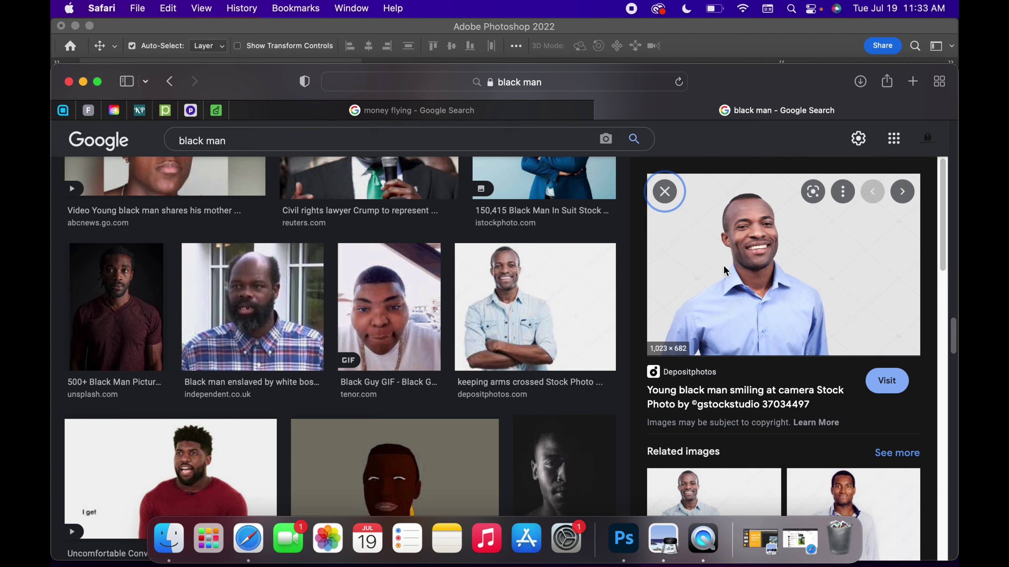
pyautogui.scroll(-9, 724, 265)
pyautogui.scroll(-7, 724, 265)
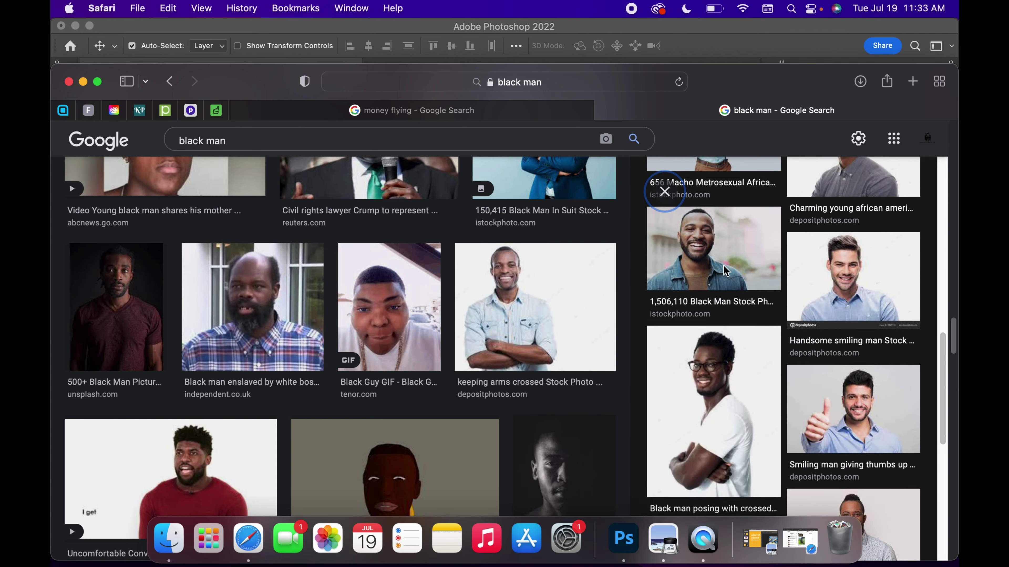
pyautogui.scroll(-7, 721, 371)
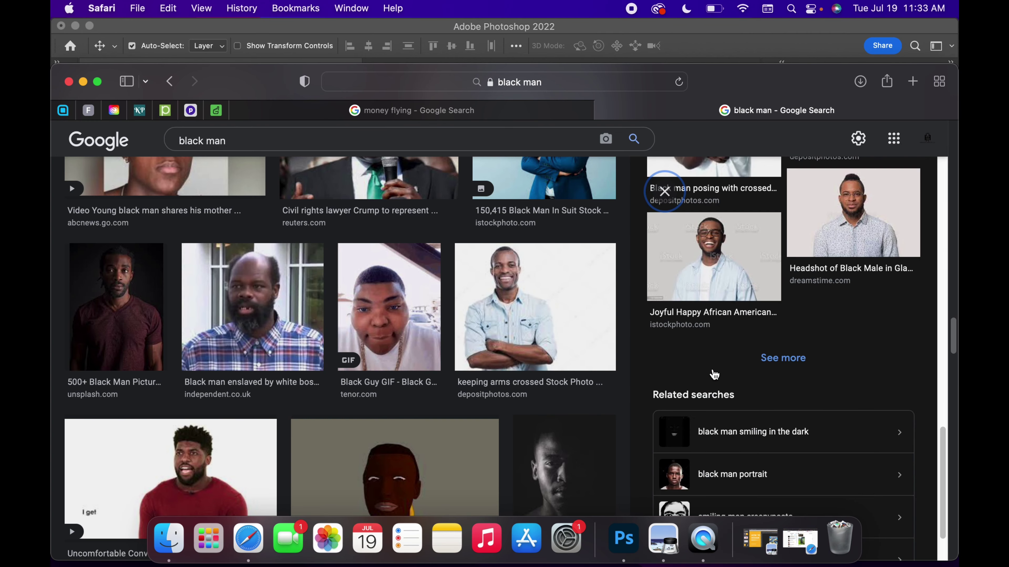
# - Refine the image search to "black man royalty free"
pyautogui.click(281, 146)
pyautogui.write('royal')
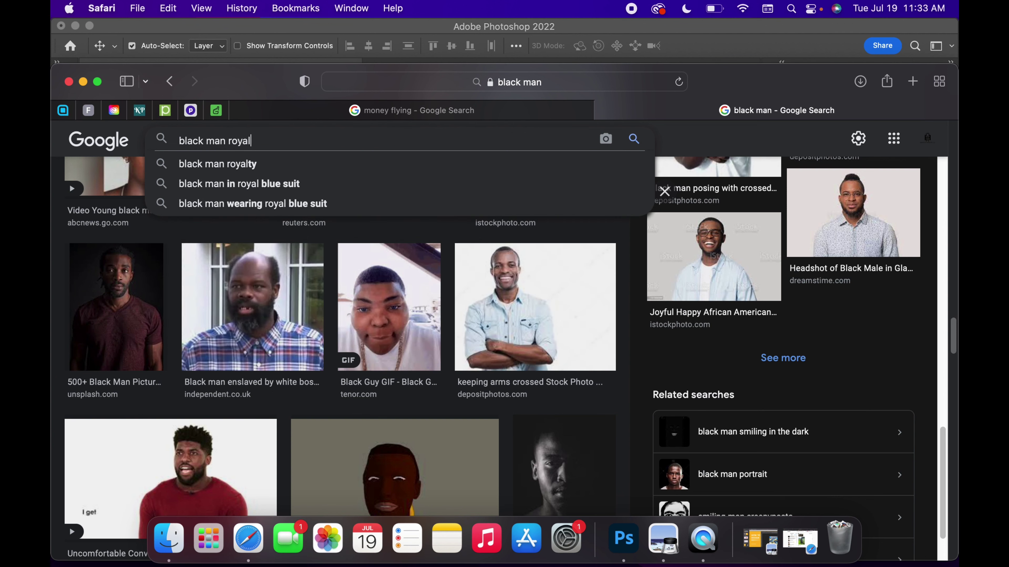
pyautogui.write('ty free')
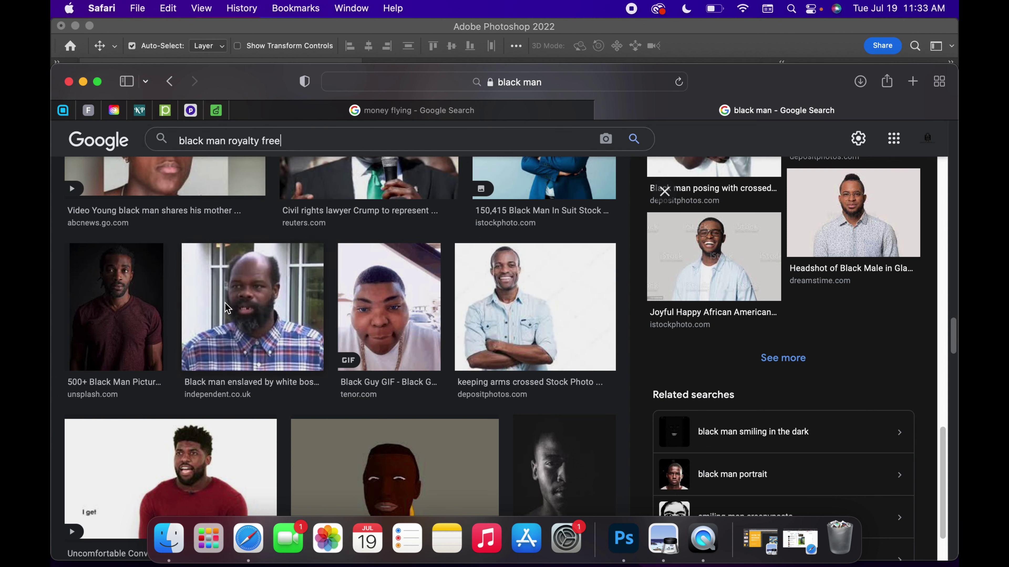
pyautogui.scroll(-2, 225, 302)
pyautogui.scroll(4, 225, 302)
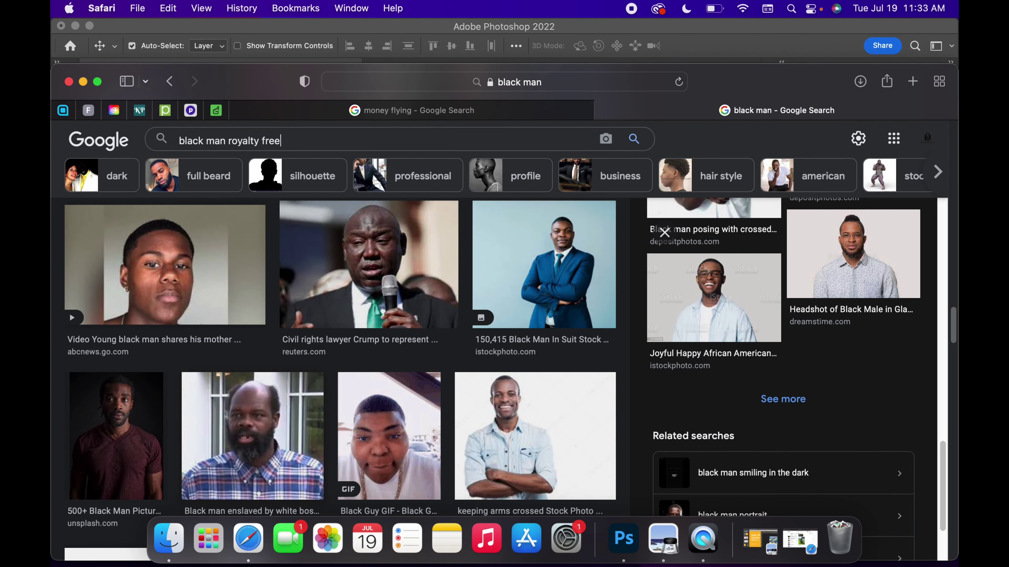
pyautogui.click(636, 139)
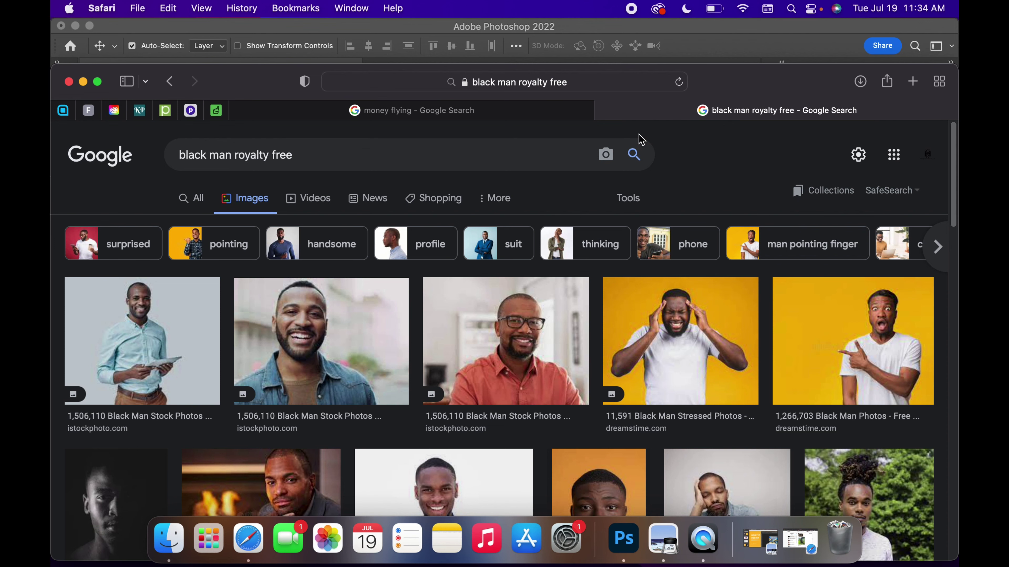
# - Preview the Needpix photo of the young man in a light T-shirt before green trees and copy the image
pyautogui.scroll(-3, 677, 307)
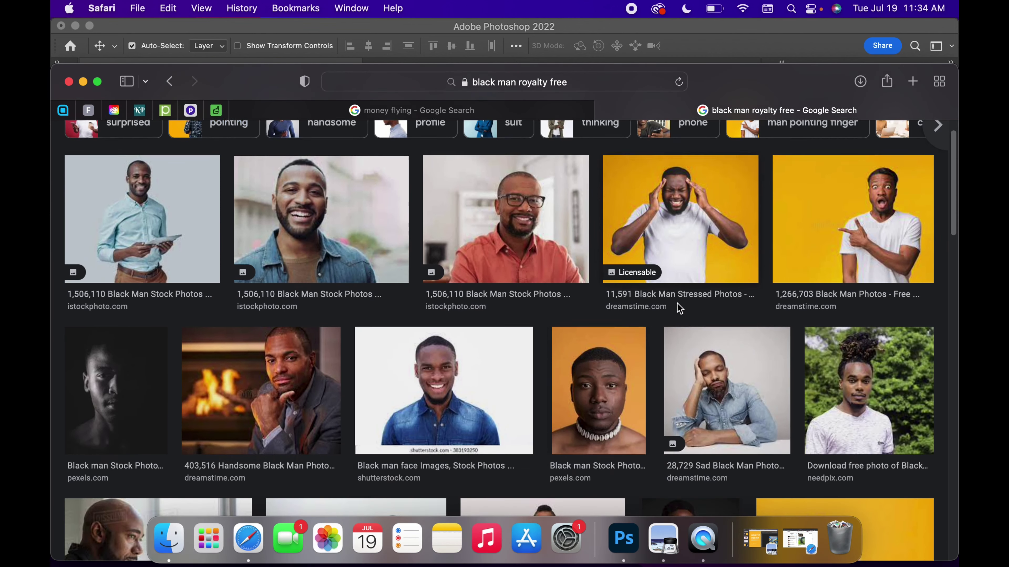
pyautogui.scroll(-5, 678, 308)
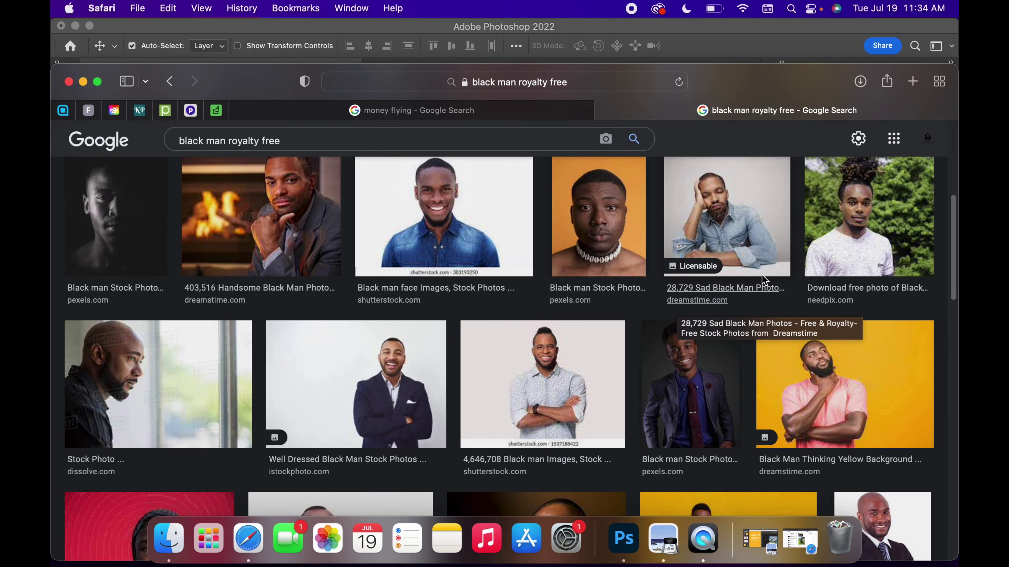
pyautogui.click(864, 241)
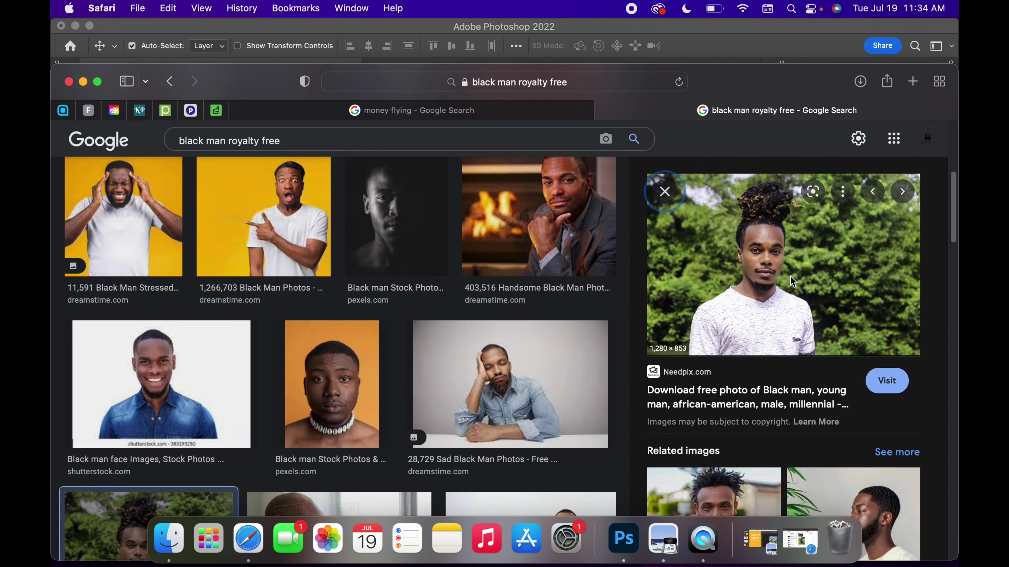
pyautogui.scroll(-4, 790, 276)
pyautogui.scroll(-5, 791, 279)
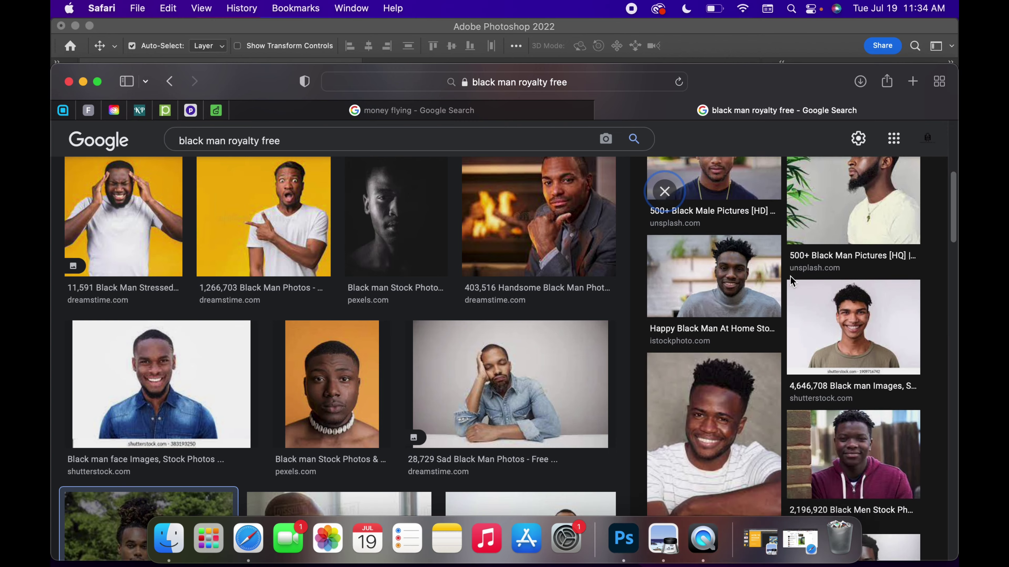
pyautogui.scroll(10, 791, 279)
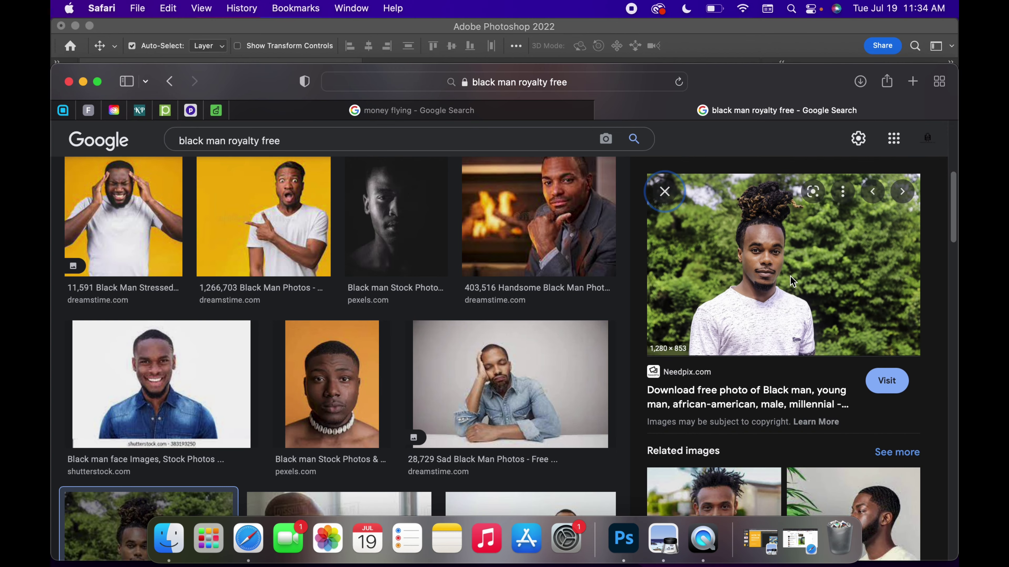
pyautogui.rightClick(763, 261)
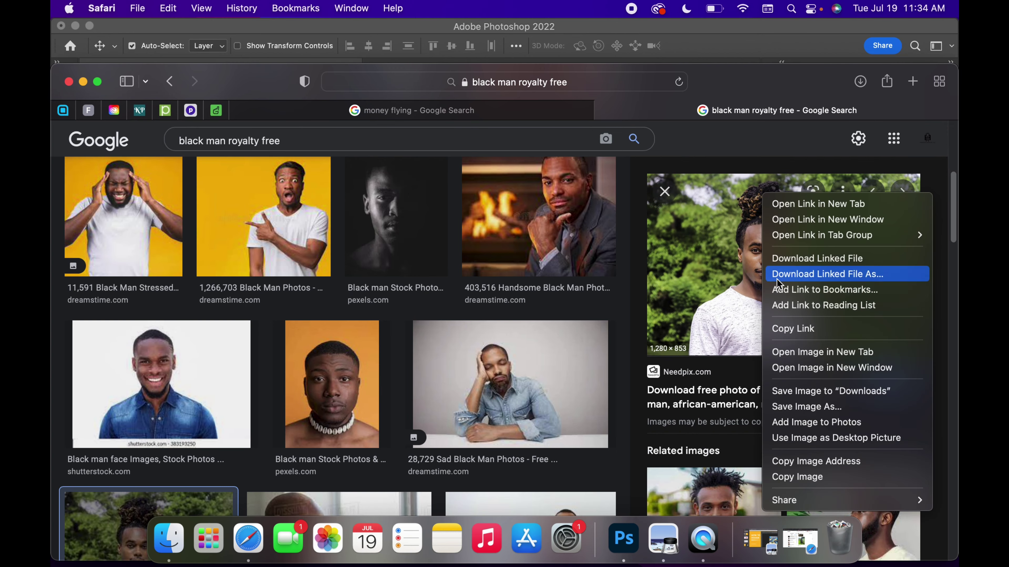
pyautogui.click(778, 476)
pyautogui.scroll(-10, 413, 451)
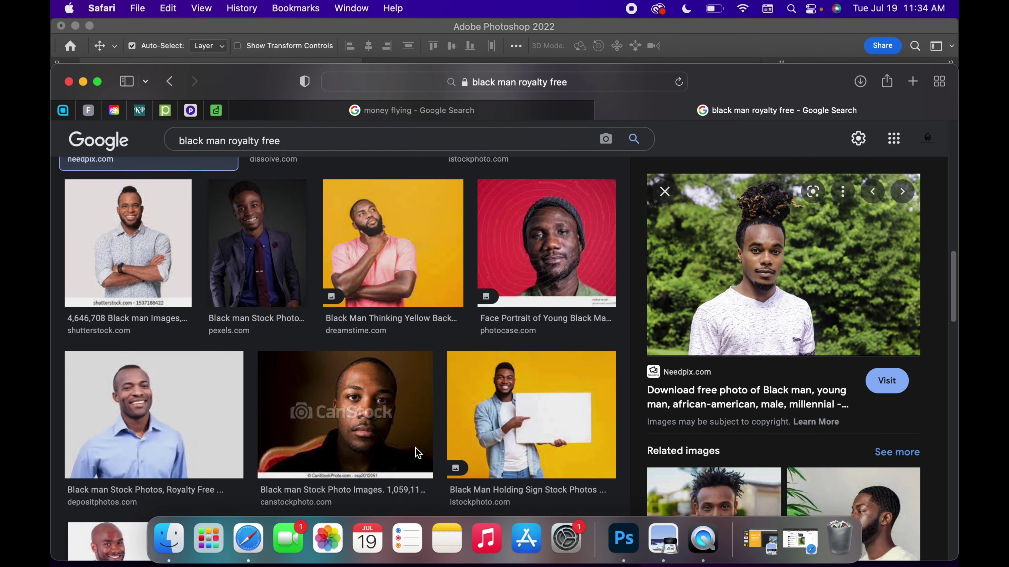
pyautogui.scroll(-2, 416, 453)
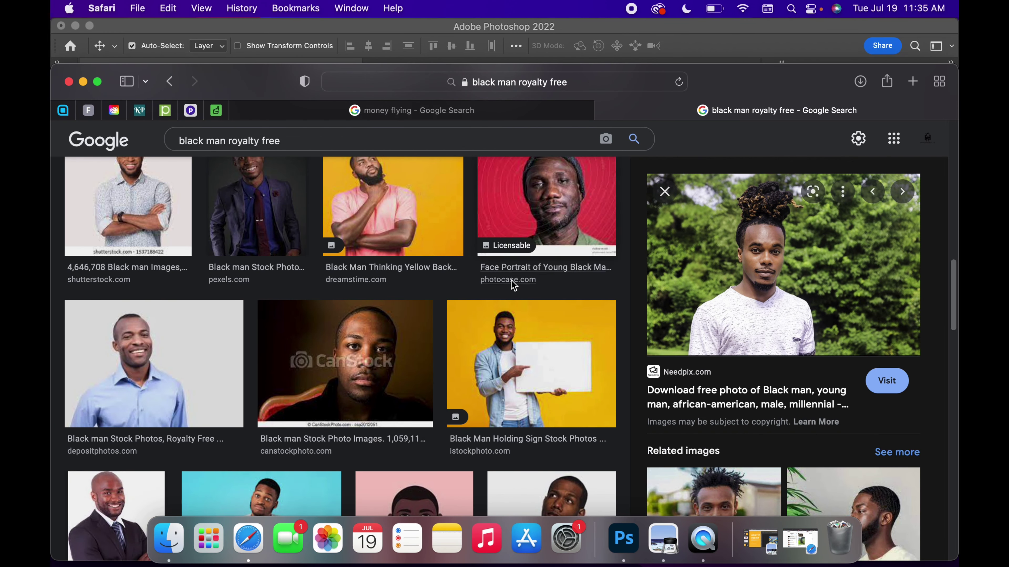
pyautogui.scroll(-6, 516, 258)
# - Go to remove.bg, paste the copied portrait for background removal, and copy the resulting cutout image
pyautogui.click(612, 82)
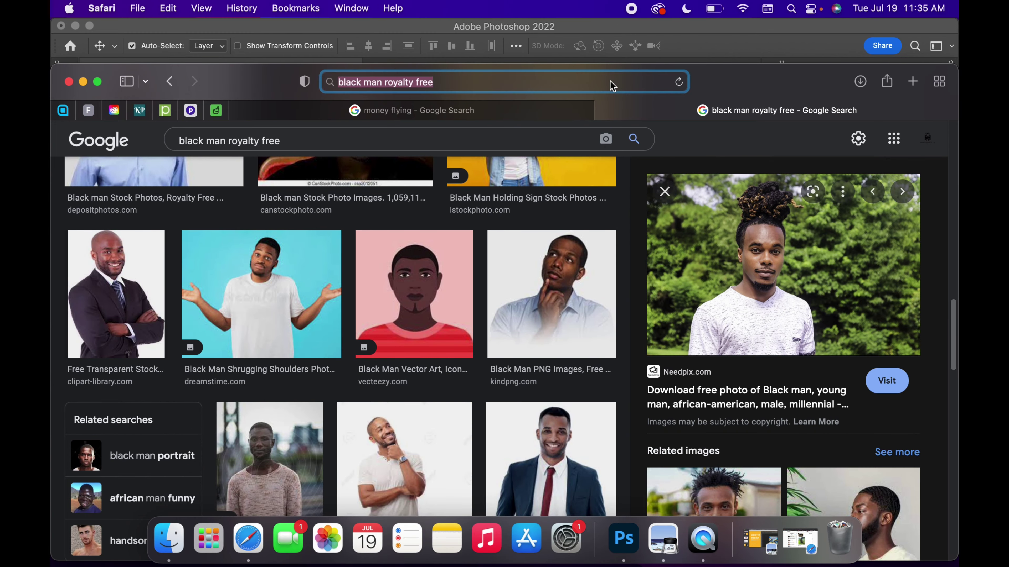
pyautogui.write('remove.bg')
pyautogui.press('Return')
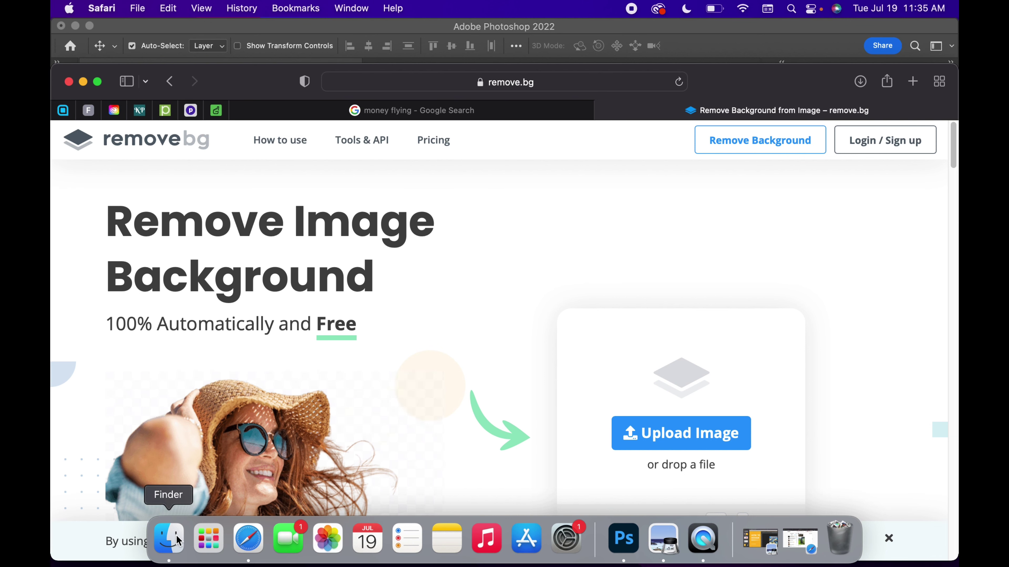
pyautogui.press('super+v')
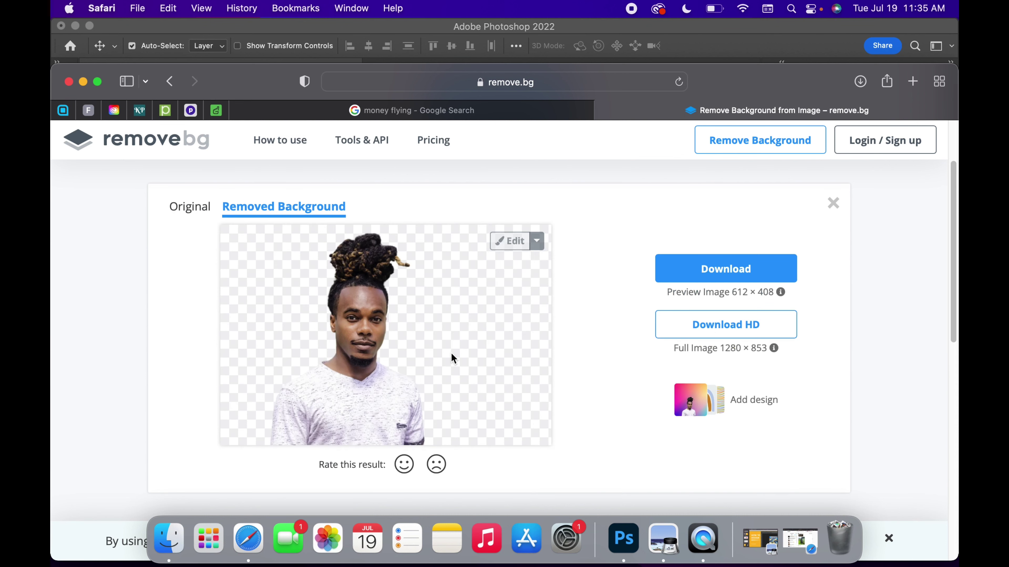
pyautogui.rightClick(371, 326)
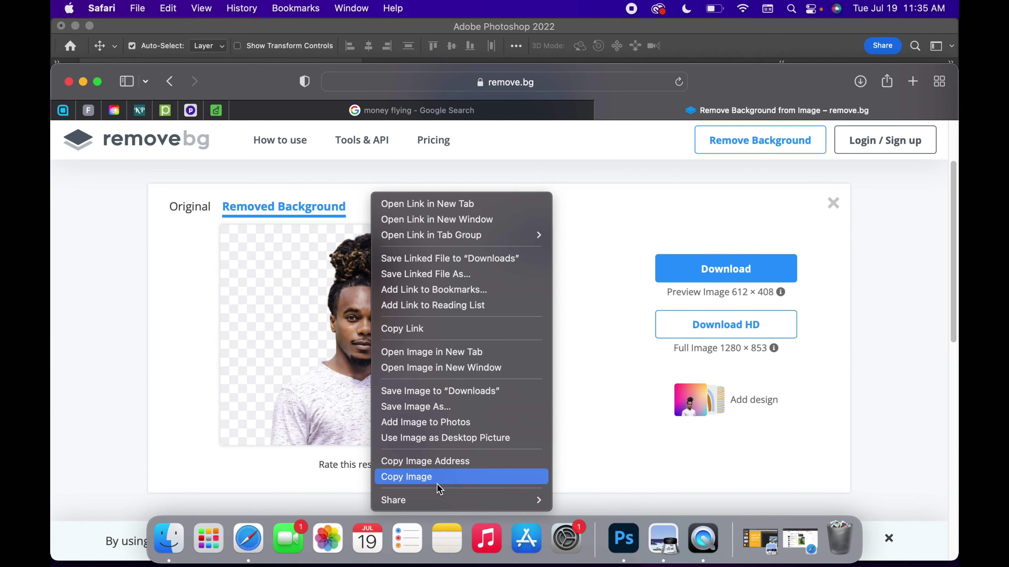
pyautogui.click(439, 477)
# - Switch to Photoshop and hide Layer 17 containing the original woman's portrait
pyautogui.press('cmd+Tab')
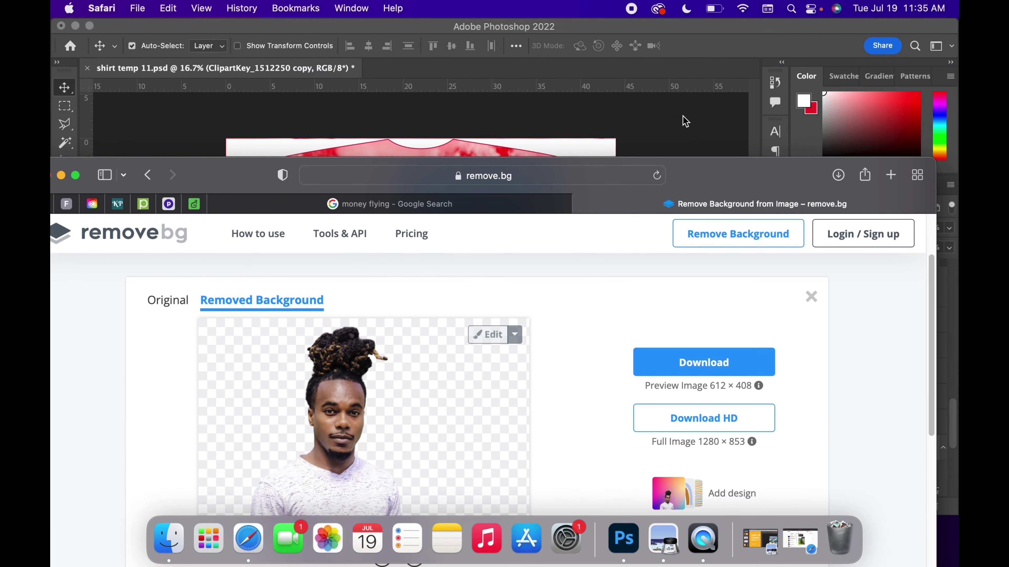
pyautogui.press('super+v')
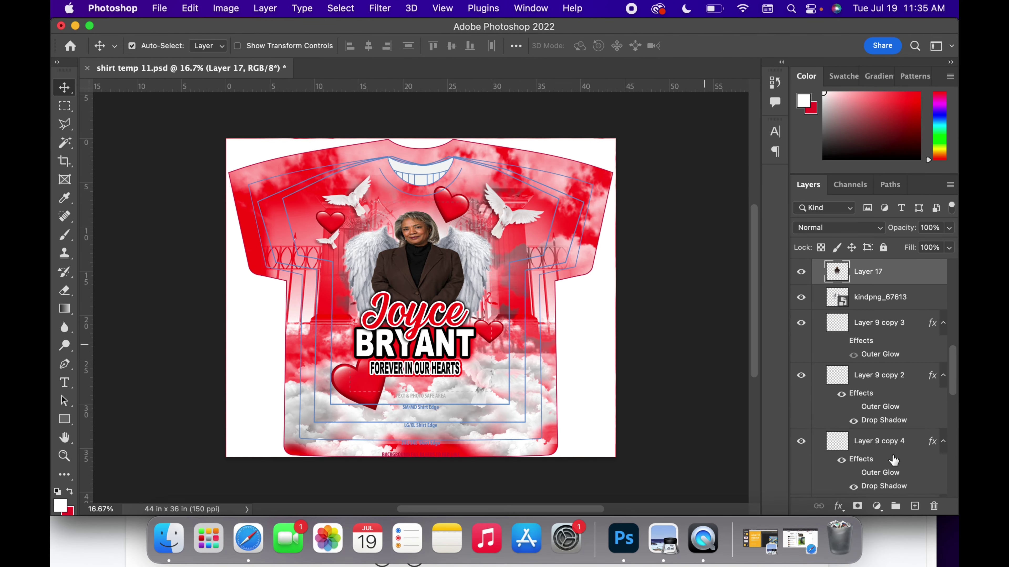
pyautogui.click(800, 272)
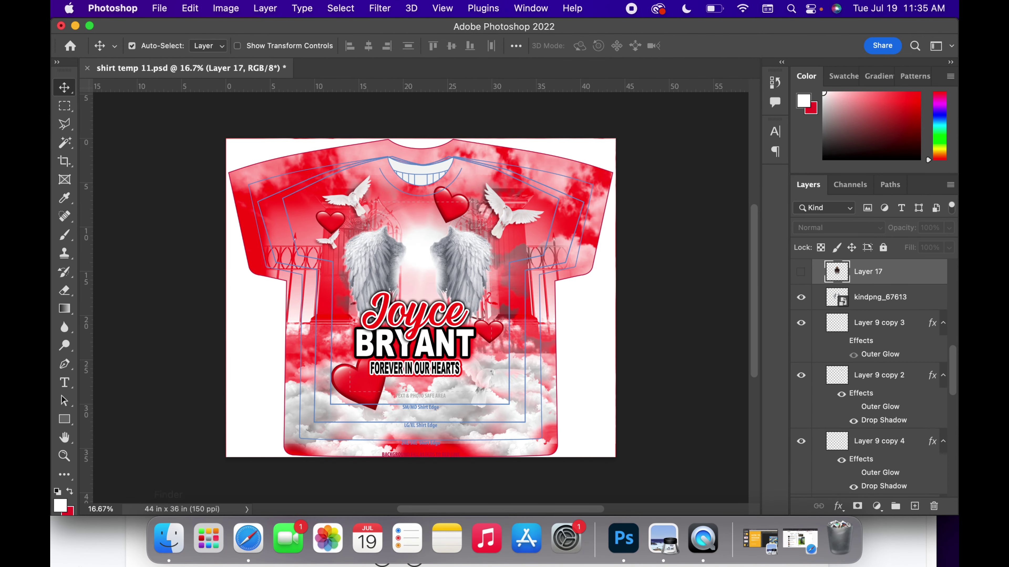
# - Return to Safari's money flying results, preview the iStock falling bills image, and bring it into the shirt document over the large dove
pyautogui.click(79, 556)
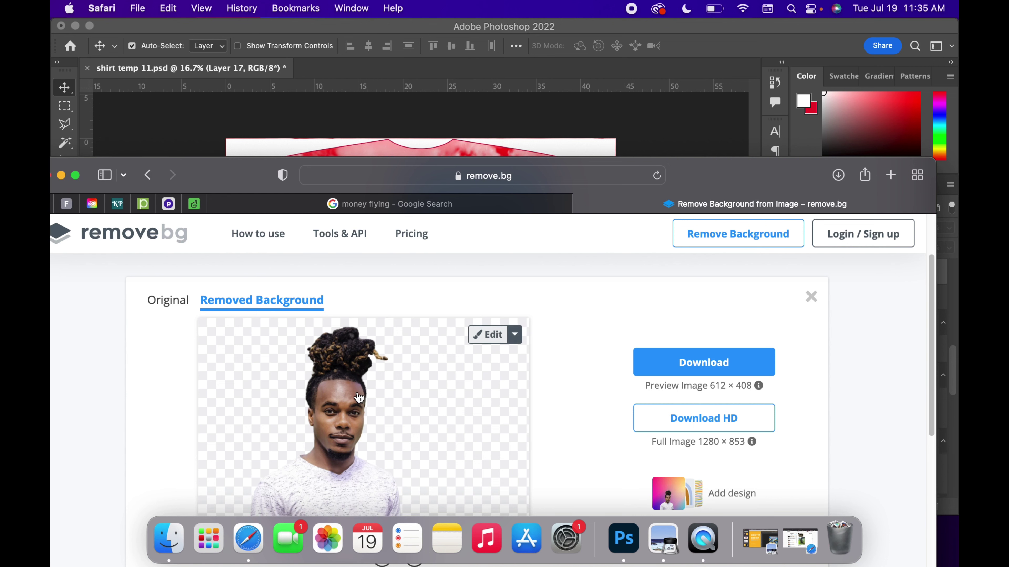
pyautogui.scroll(3, 359, 398)
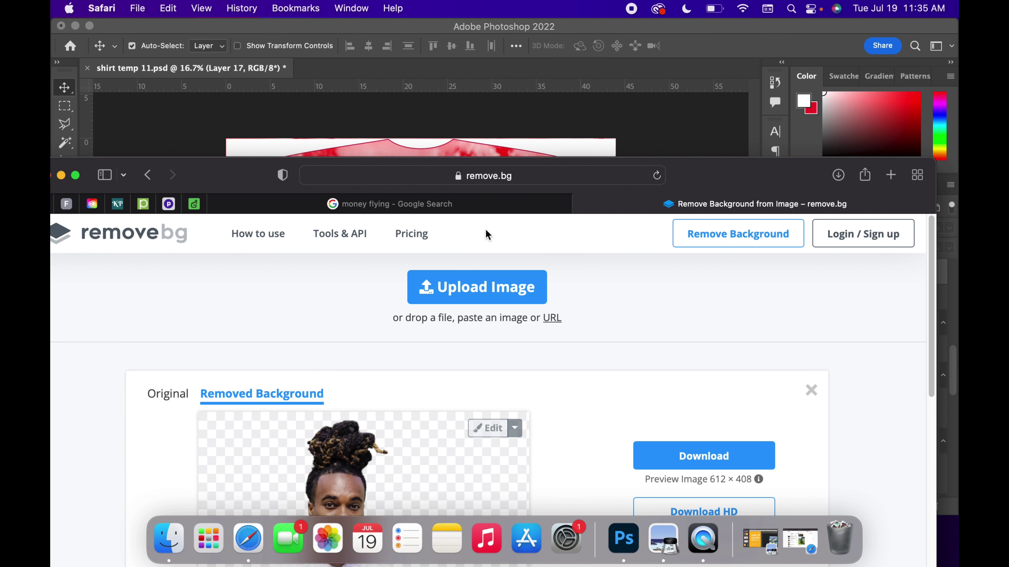
pyautogui.click(440, 205)
pyautogui.scroll(1, 568, 392)
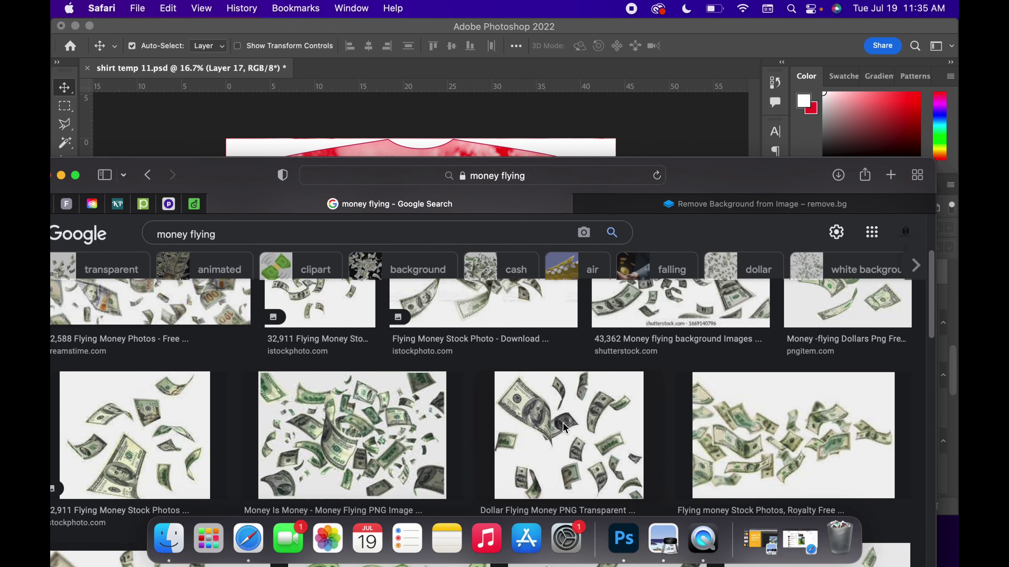
pyautogui.scroll(1, 477, 417)
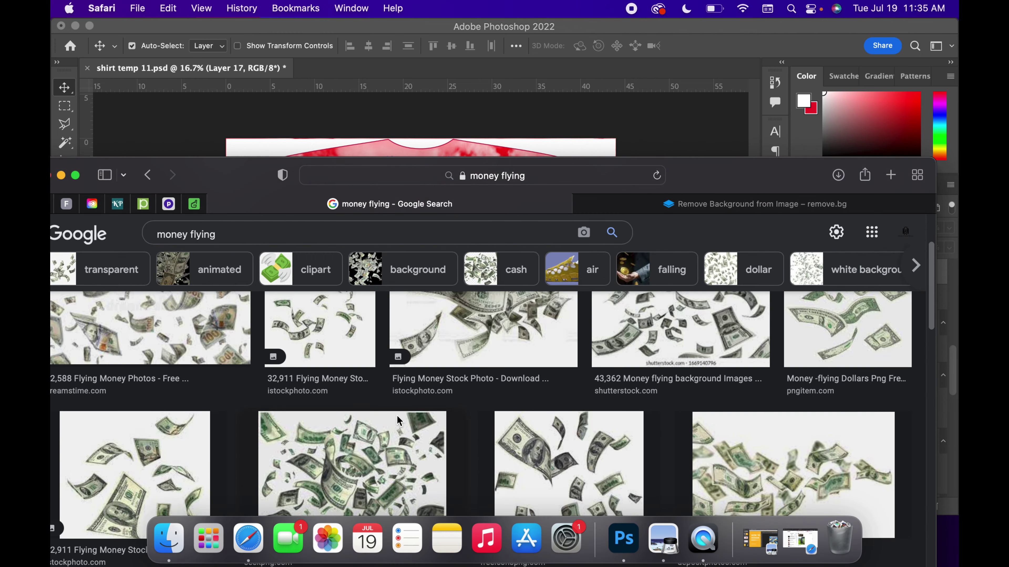
pyautogui.click(161, 446)
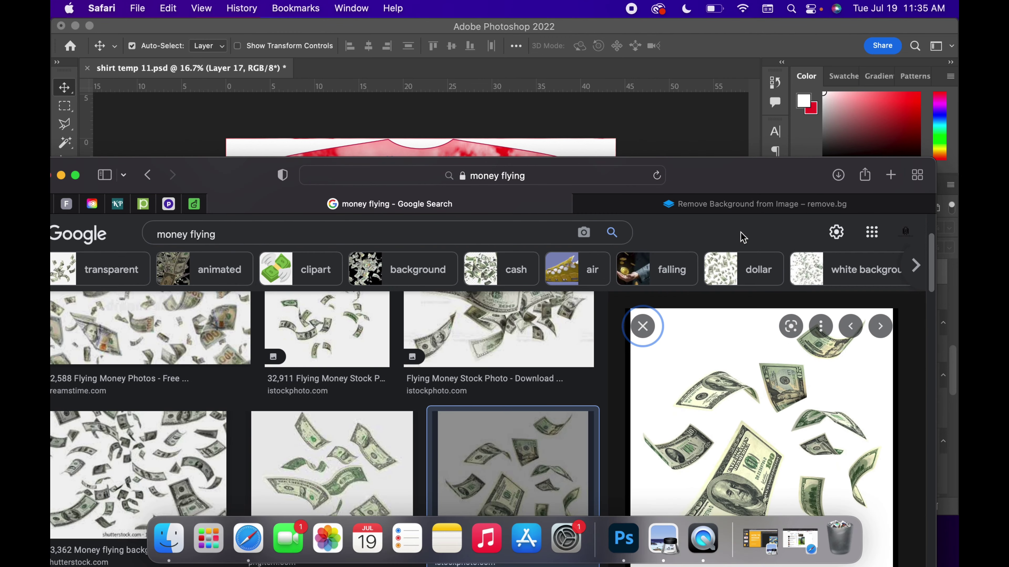
pyautogui.moveTo(752, 193); pyautogui.dragTo(526, 374)
pyautogui.moveTo(522, 507); pyautogui.dragTo(523, 199)
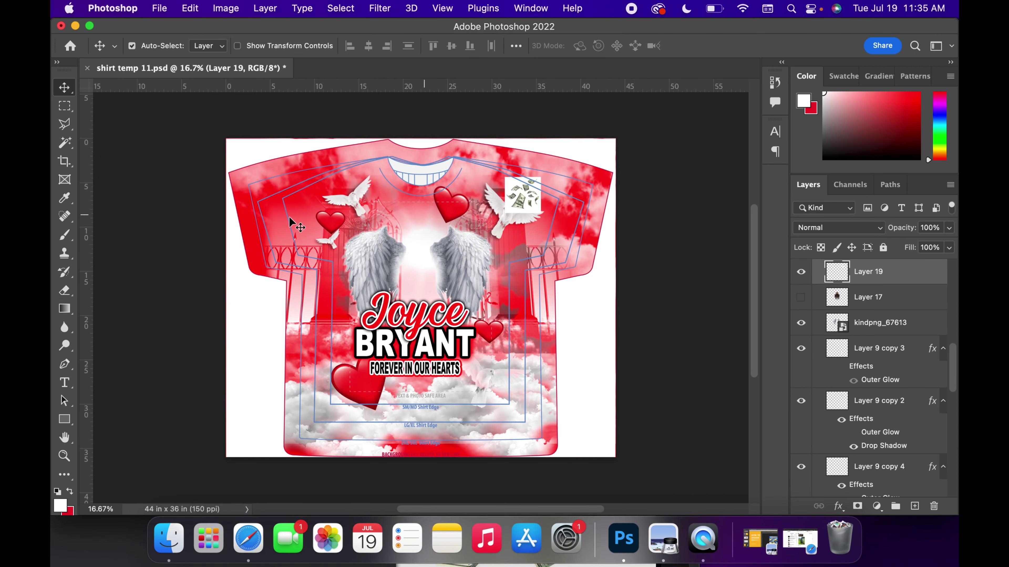
# - Delete the money image's white background using a Magic Wand selection at tolerance 32, and clear the selection
pyautogui.click(65, 143)
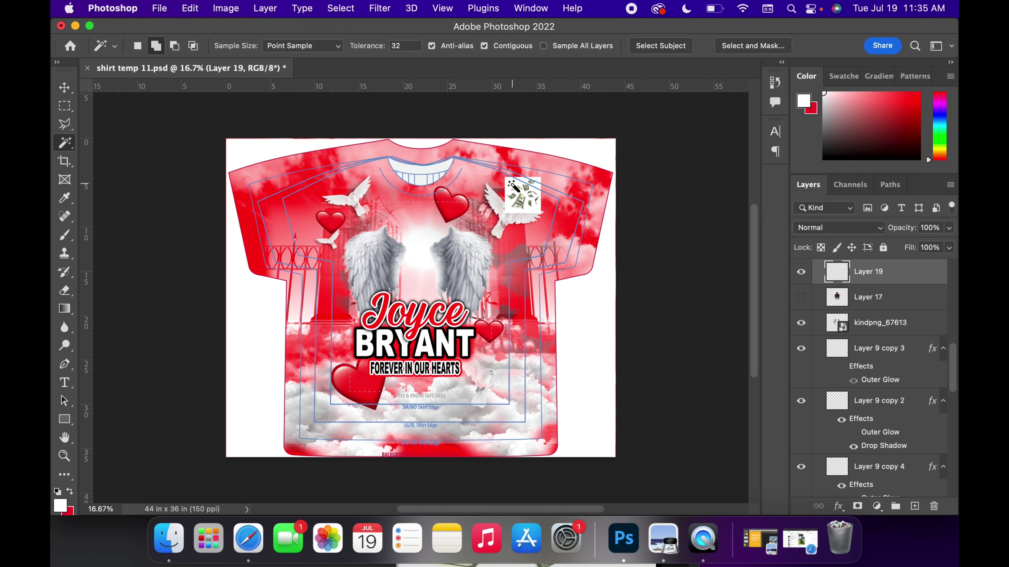
pyautogui.click(512, 185)
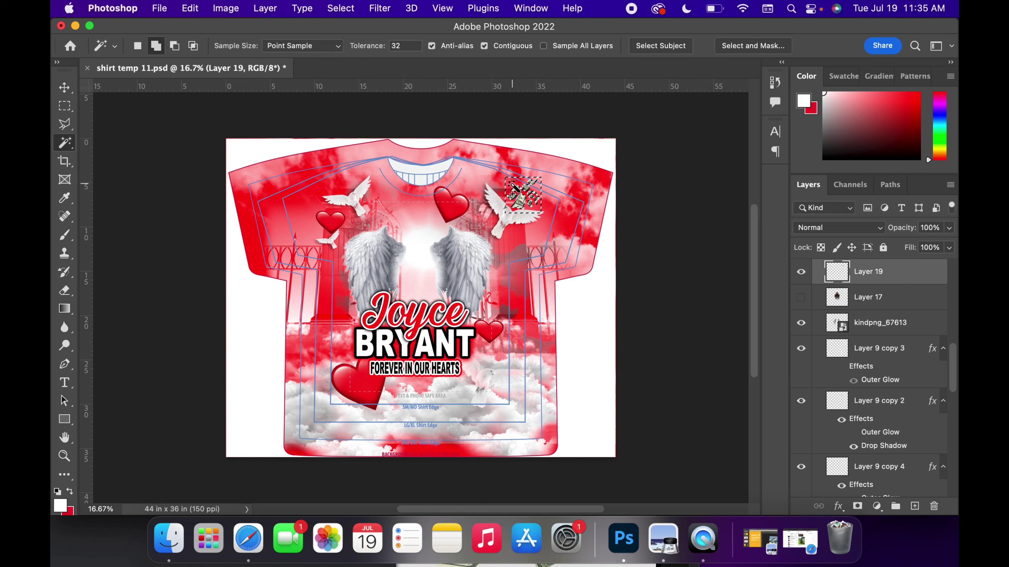
pyautogui.press('Delete')
pyautogui.press('super+d')
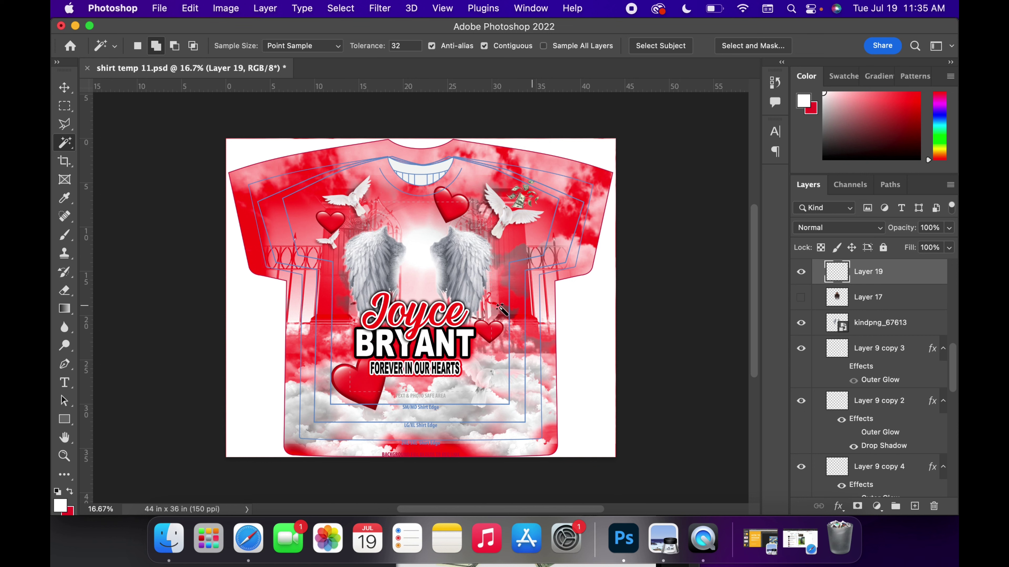
# - Paste the man's cutout above the wings layer, enlarge it, and place it between the wings above the name text
pyautogui.click(64, 87)
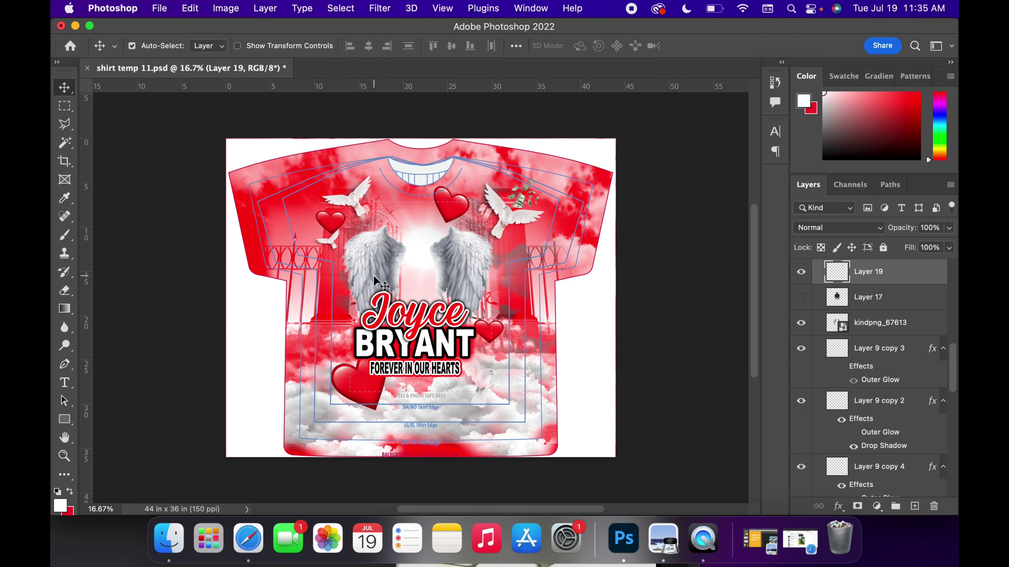
pyautogui.click(378, 264)
pyautogui.press('super+v')
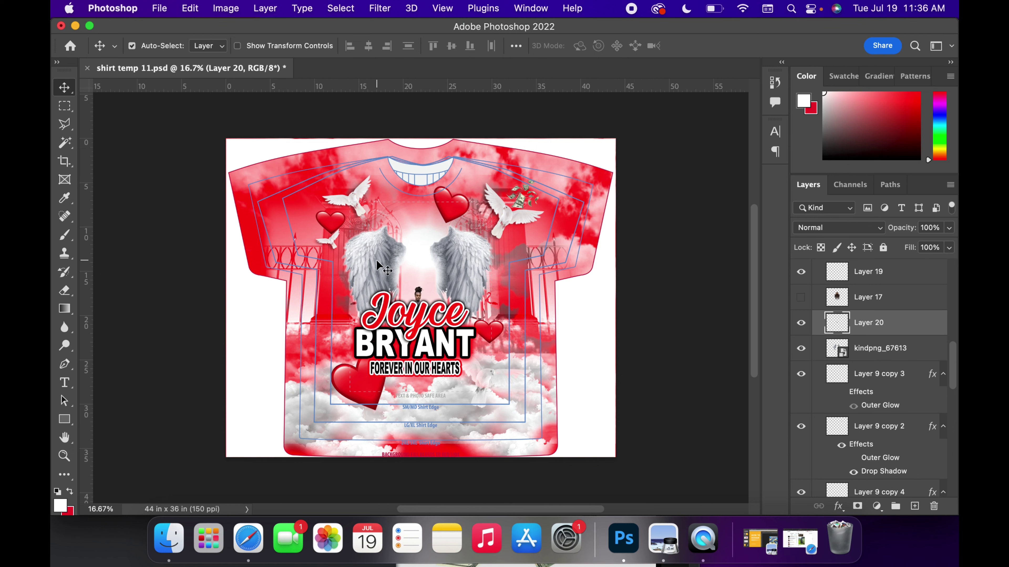
pyautogui.press('super+t')
pyautogui.moveTo(406, 287); pyautogui.dragTo(362, 216)
pyautogui.moveTo(432, 306); pyautogui.dragTo(476, 347)
pyautogui.moveTo(425, 258); pyautogui.dragTo(426, 222)
pyautogui.press('Return')
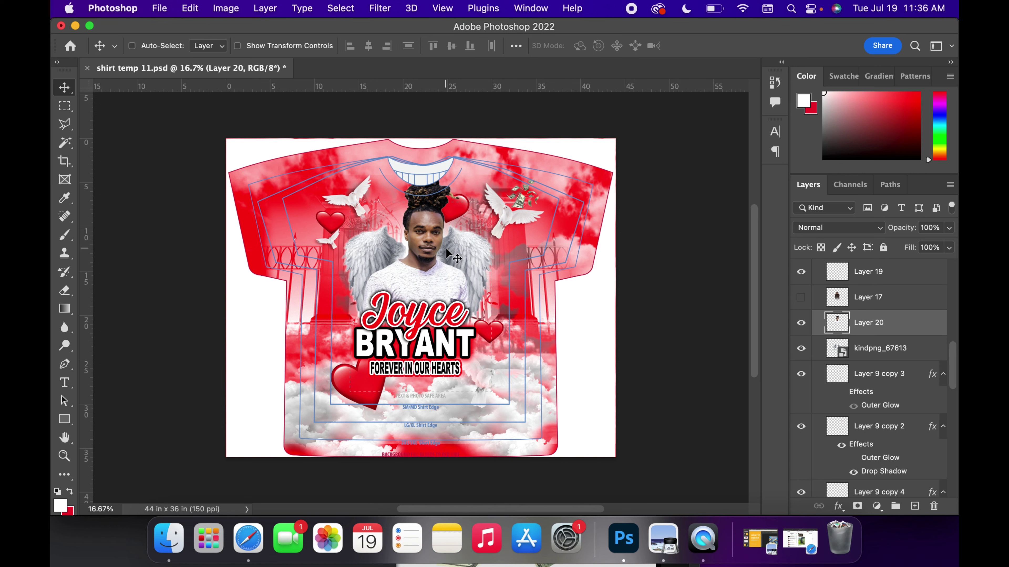
# - Scale the man's portrait to about 90% width and 95% height, and fine-tune its position between the angel wings
pyautogui.press('super+t')
pyautogui.moveTo(469, 181); pyautogui.dragTo(445, 226)
pyautogui.moveTo(413, 324); pyautogui.dragTo(411, 306)
pyautogui.moveTo(411, 208); pyautogui.dragTo(415, 181)
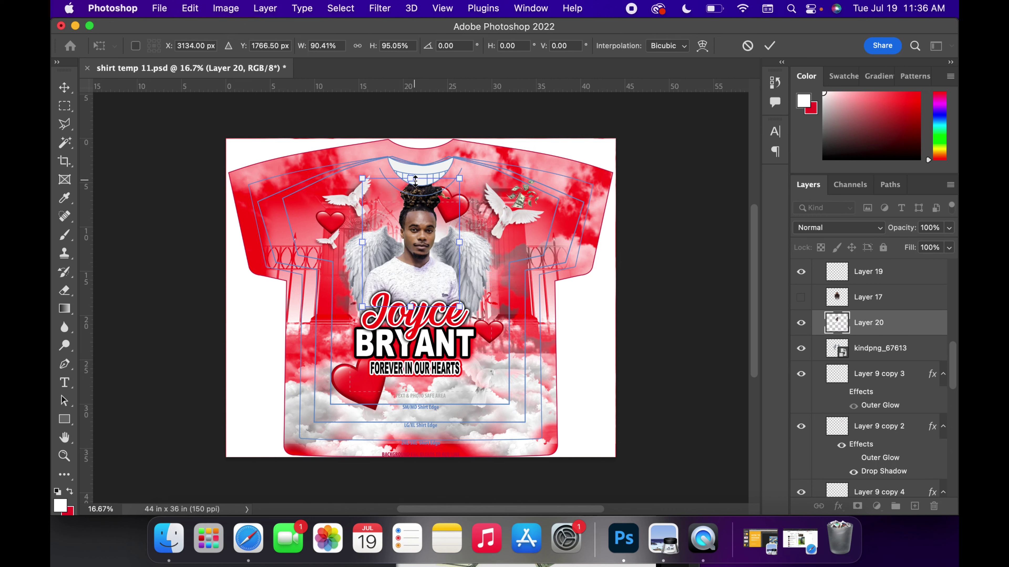
pyautogui.press('Return')
pyautogui.moveTo(433, 276); pyautogui.dragTo(466, 261)
pyautogui.click(462, 252)
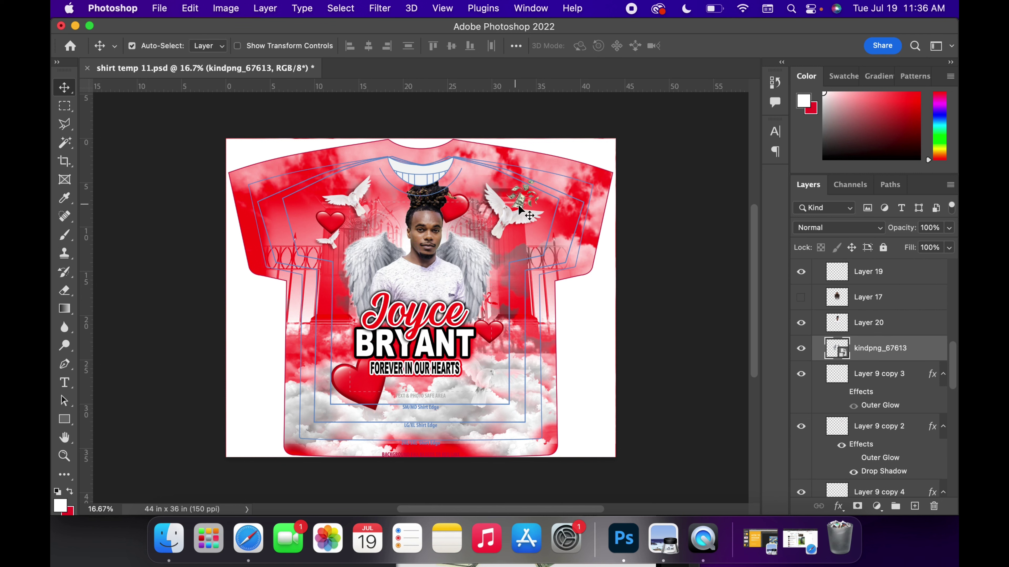
# - Move the money graphic to the shirt's lower left and enlarge it across the clouds beneath the name
pyautogui.moveTo(518, 201); pyautogui.dragTo(289, 438)
pyautogui.press('super+t')
pyautogui.moveTo(368, 347); pyautogui.dragTo(448, 296)
pyautogui.press('Return')
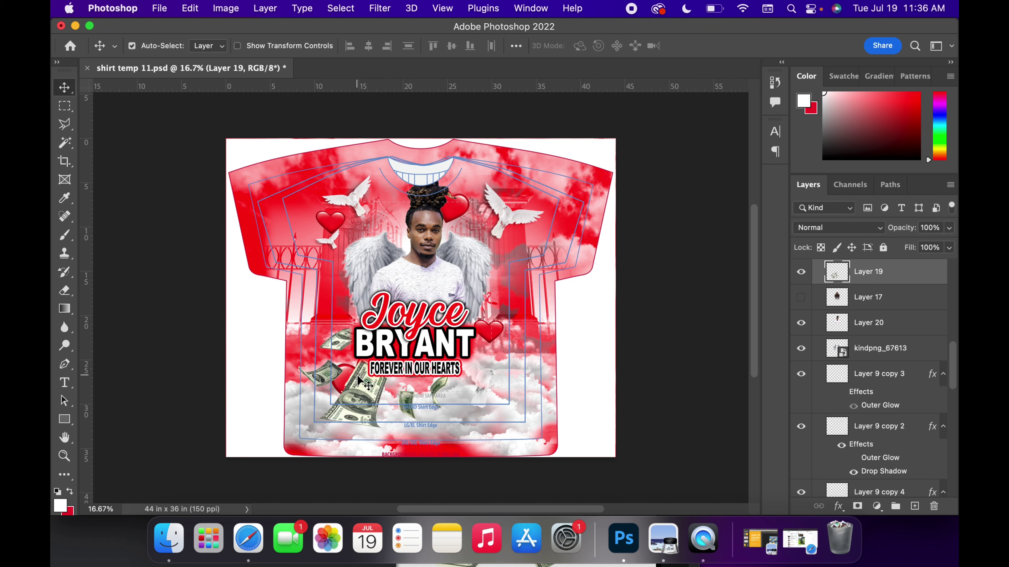
# - Duplicate the enlarged money layer and position the copy beside the portrait's head, over the large dove on the shirt's upper right
pyautogui.press('super+j')
pyautogui.click(356, 403)
pyautogui.moveTo(356, 403); pyautogui.dragTo(488, 252)
# - Reorder the money copy below Layer 9 and above Layer 18 copy 3, and shift it left behind the portrait
pyautogui.moveTo(914, 271); pyautogui.dragTo(898, 387)
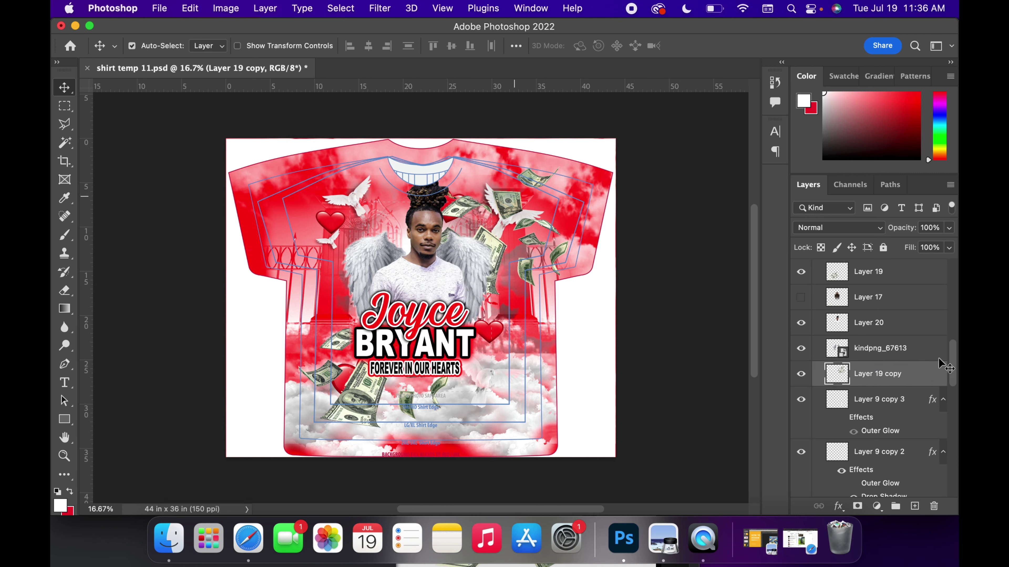
pyautogui.scroll(-1, 928, 379)
pyautogui.moveTo(898, 544); pyautogui.dragTo(913, 444)
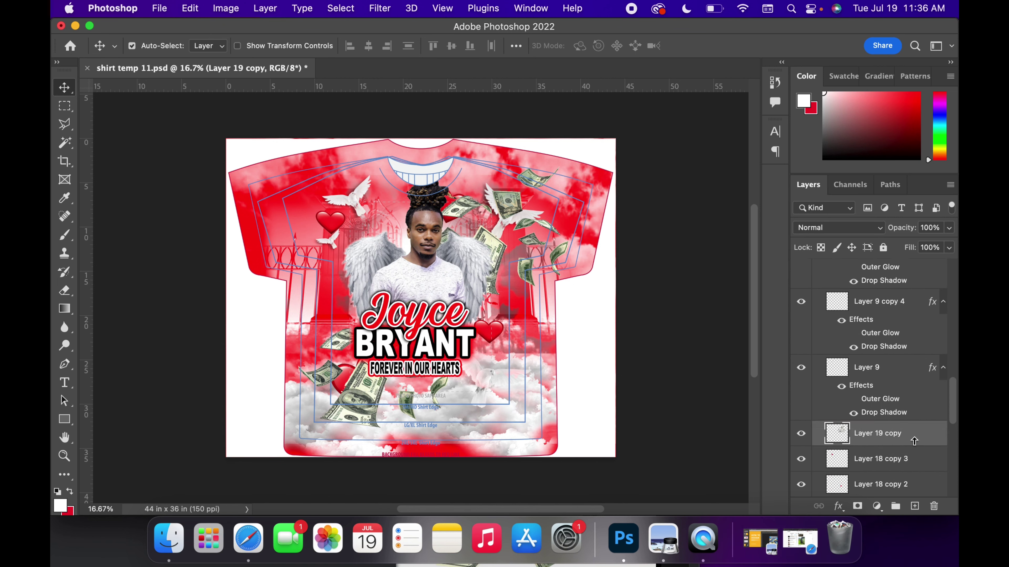
pyautogui.moveTo(498, 254); pyautogui.dragTo(471, 258)
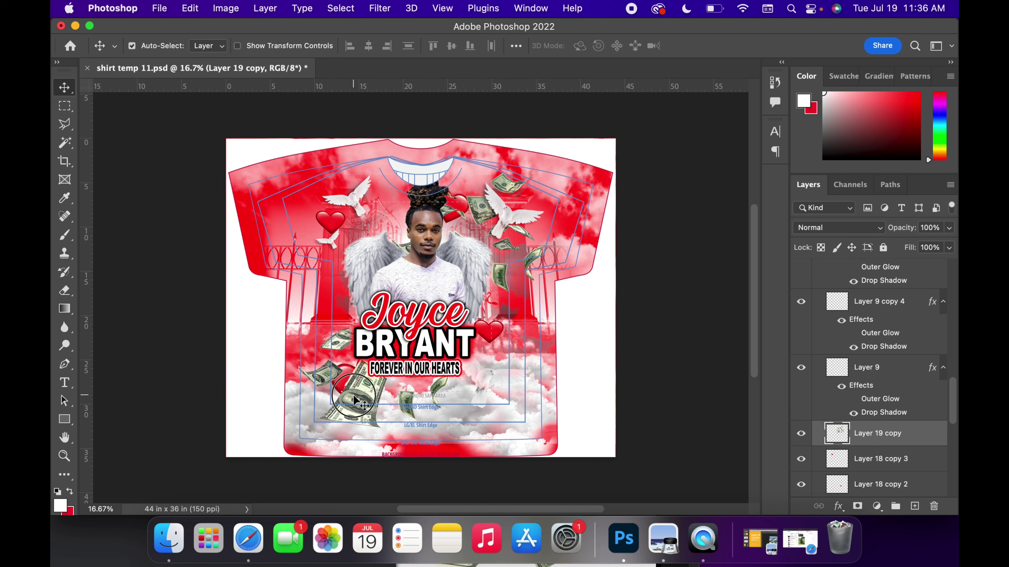
# - Move the original money graphic to the shirt's upper left and reorder Layer 19 between Layer 19 copy and Layer 18 copy 3
pyautogui.moveTo(349, 393); pyautogui.dragTo(338, 256)
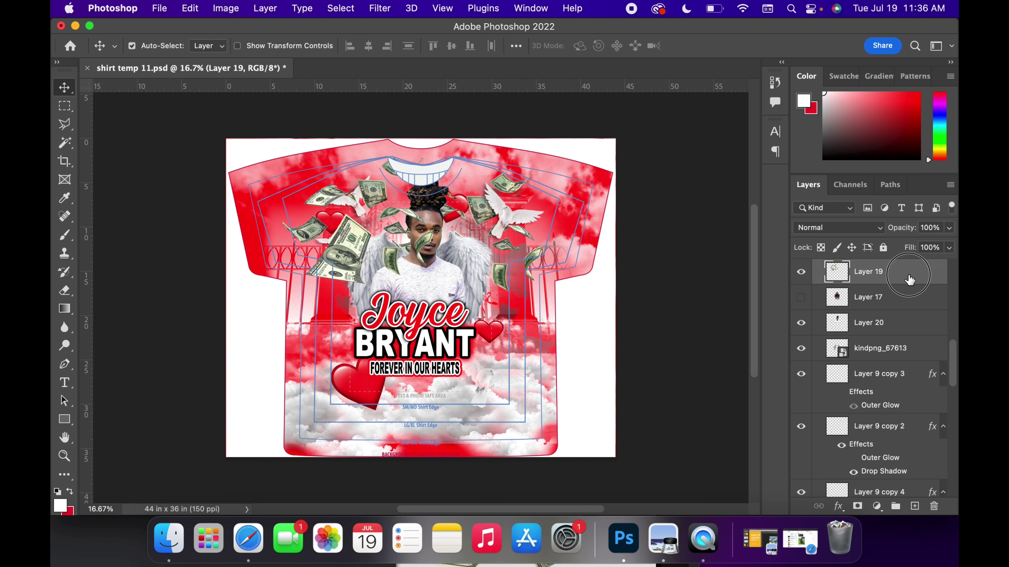
pyautogui.moveTo(907, 276); pyautogui.dragTo(900, 431)
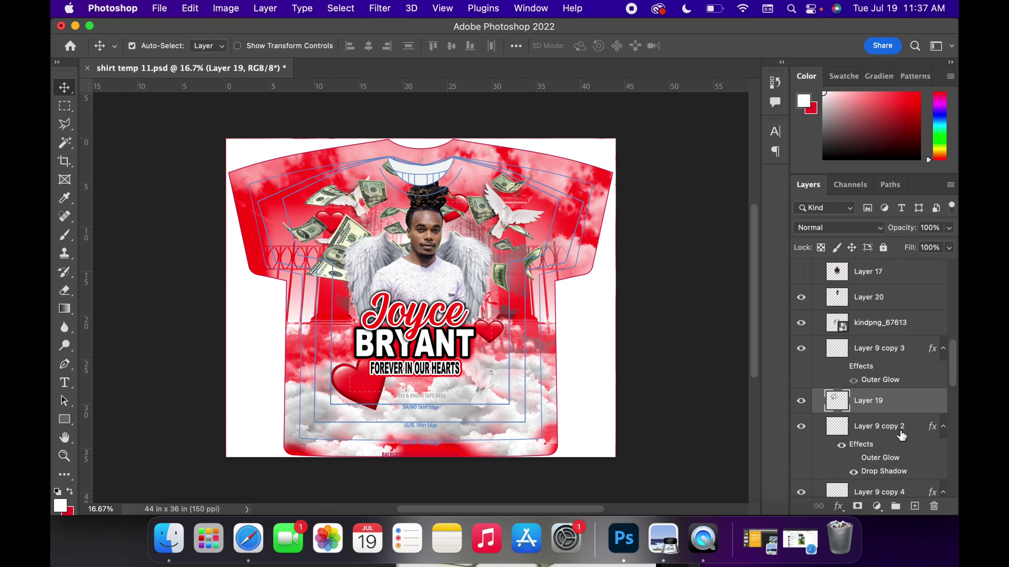
pyautogui.scroll(-3, 934, 415)
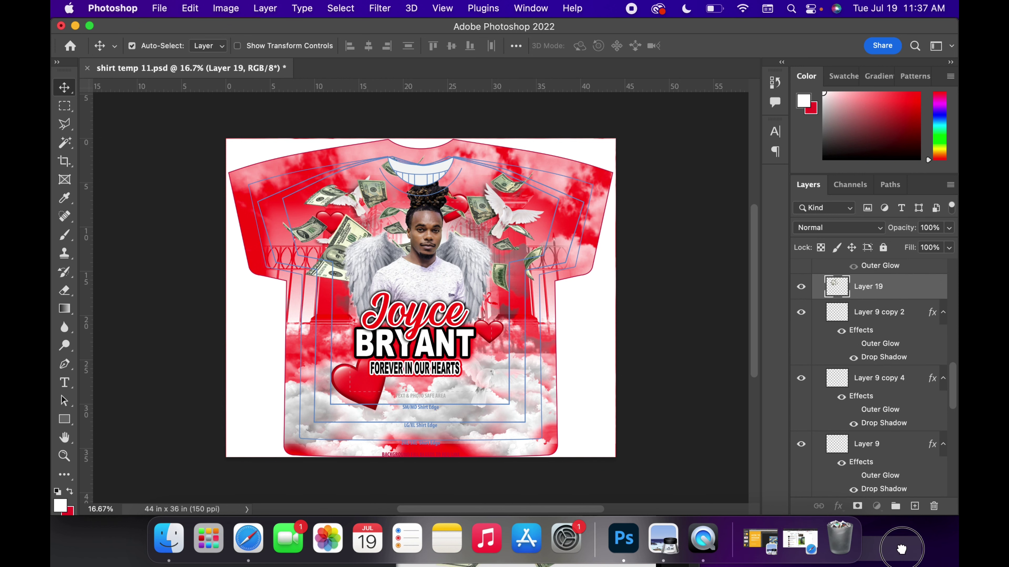
pyautogui.moveTo(909, 286); pyautogui.dragTo(920, 454)
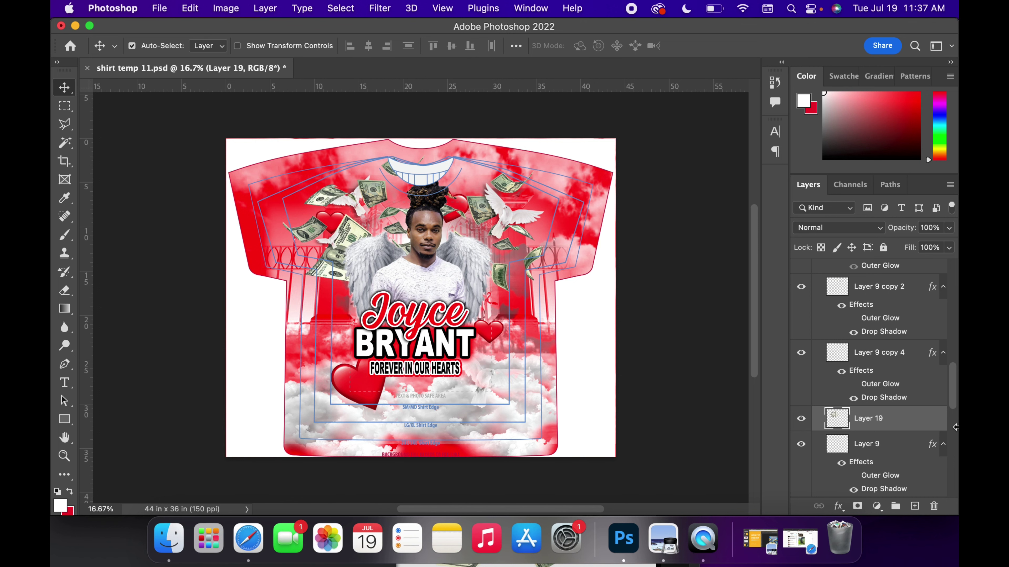
pyautogui.scroll(-4, 917, 449)
pyautogui.moveTo(914, 286); pyautogui.dragTo(908, 403)
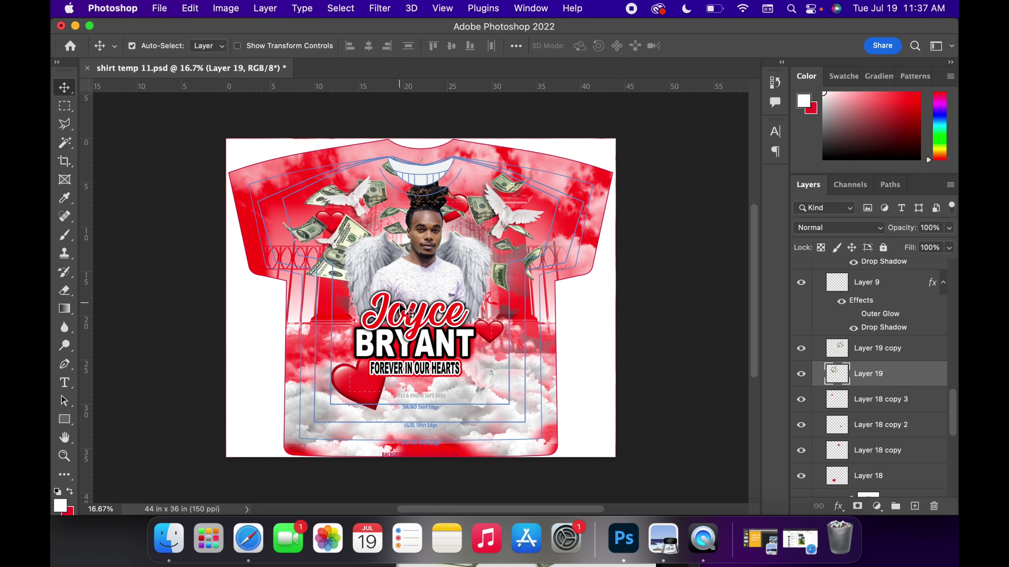
# - Replace the first name in the red script text with the new first name and recenter it above the surname
pyautogui.doubleClick(391, 315)
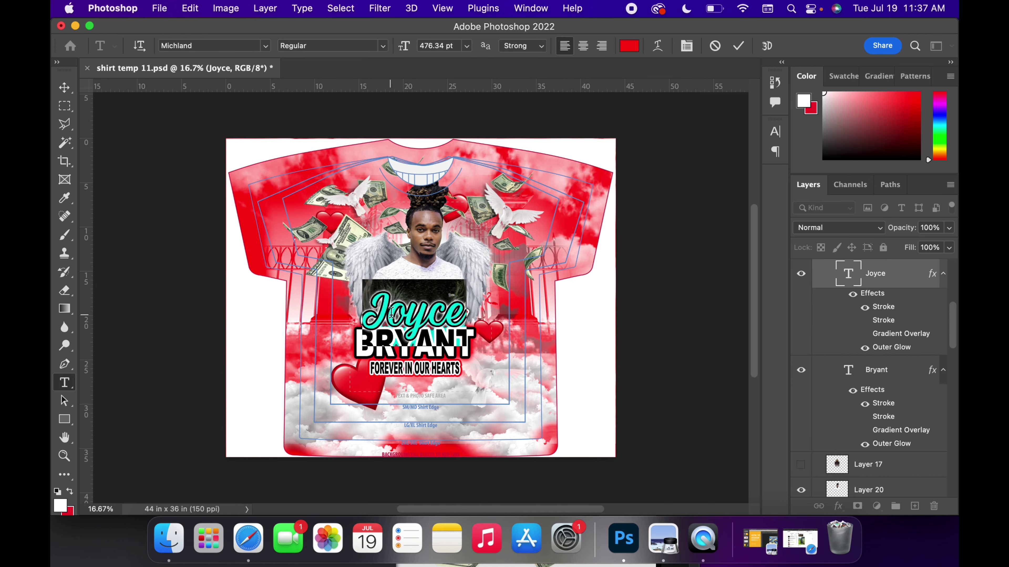
pyautogui.write('Antwon')
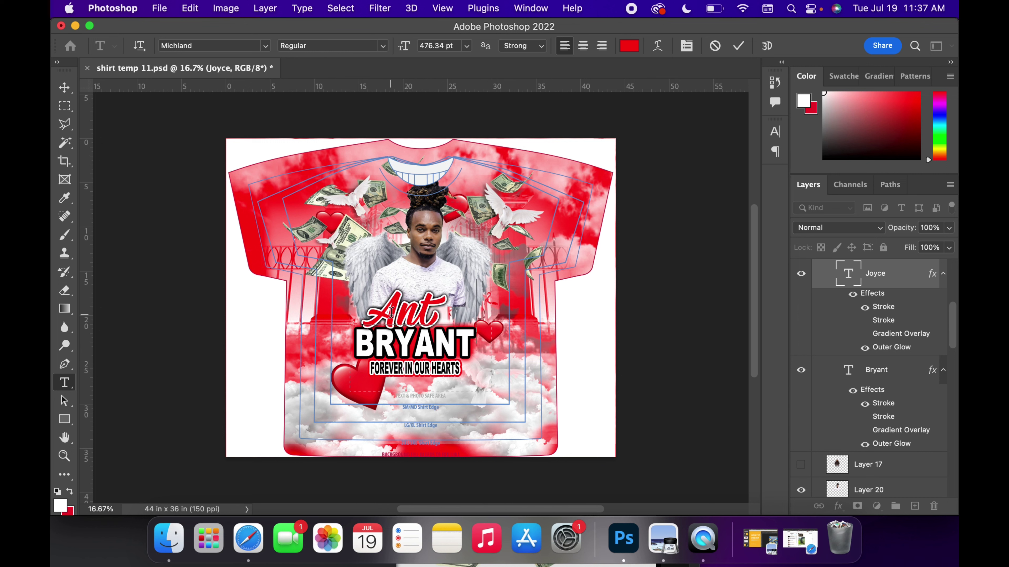
pyautogui.click(64, 87)
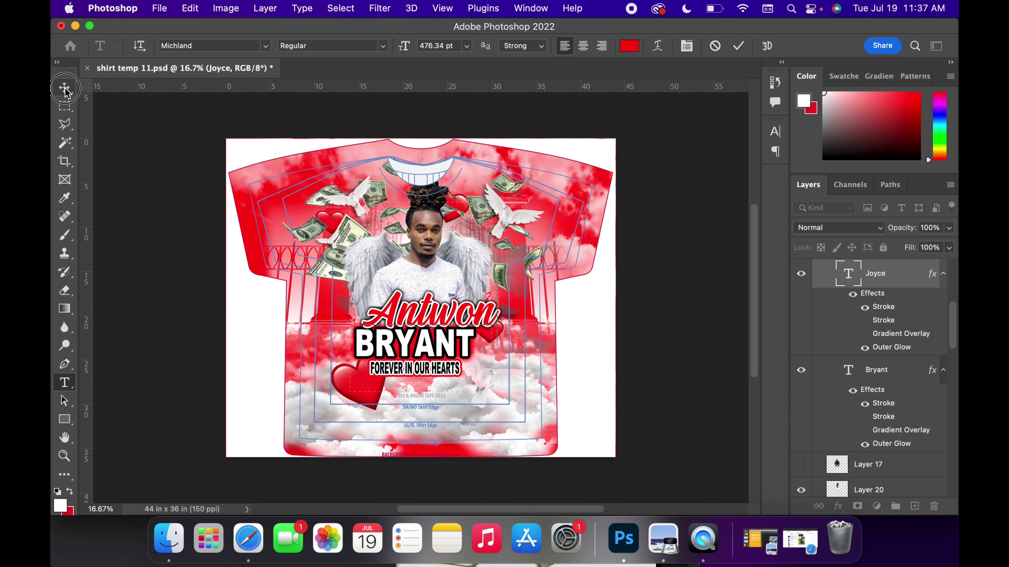
pyautogui.moveTo(451, 309); pyautogui.dragTo(432, 312)
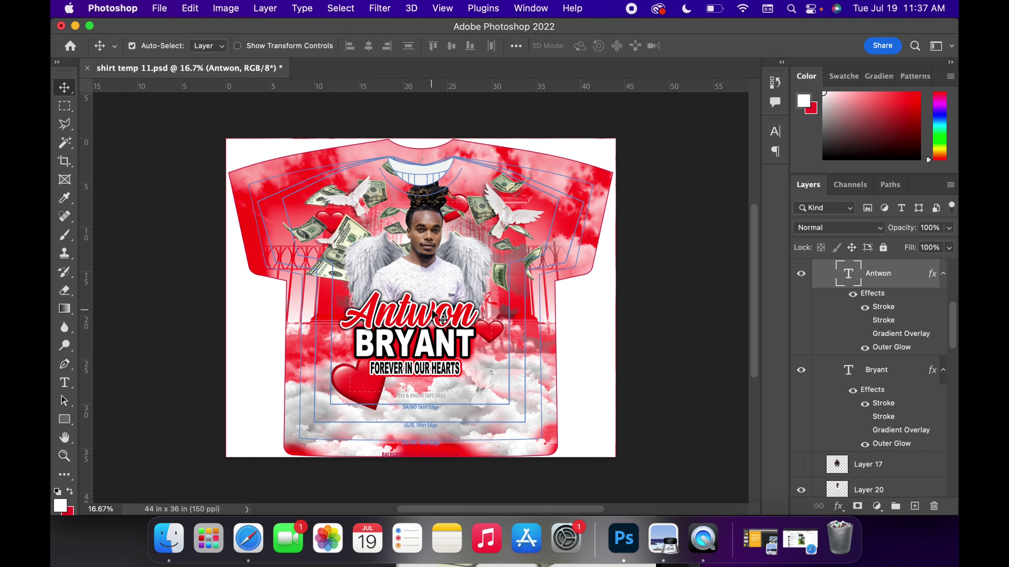
# - Hide the TurnOFF4Printing guide layer and capture a screenshot of the full artwork
pyautogui.scroll(5, 824, 366)
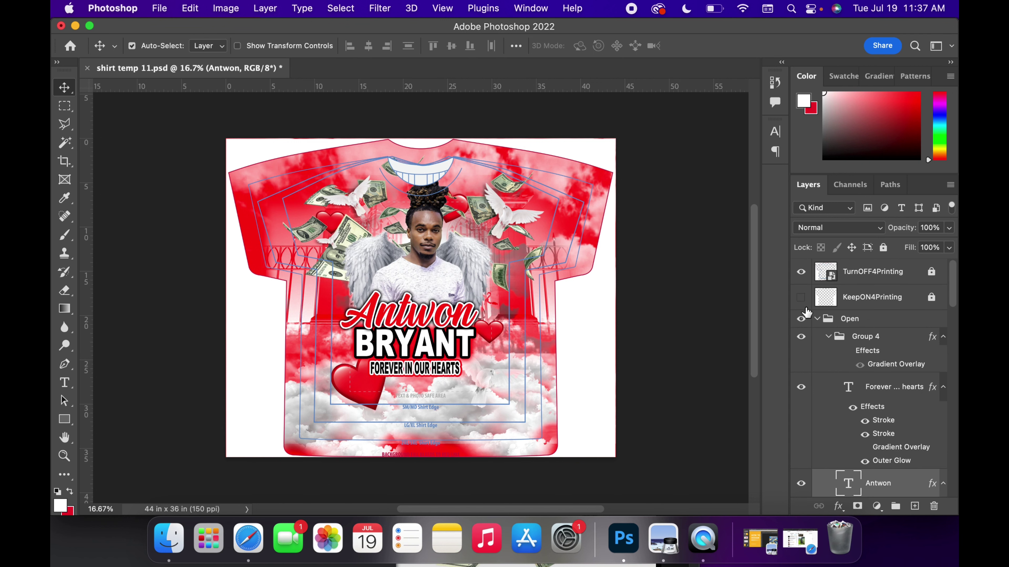
pyautogui.click(800, 273)
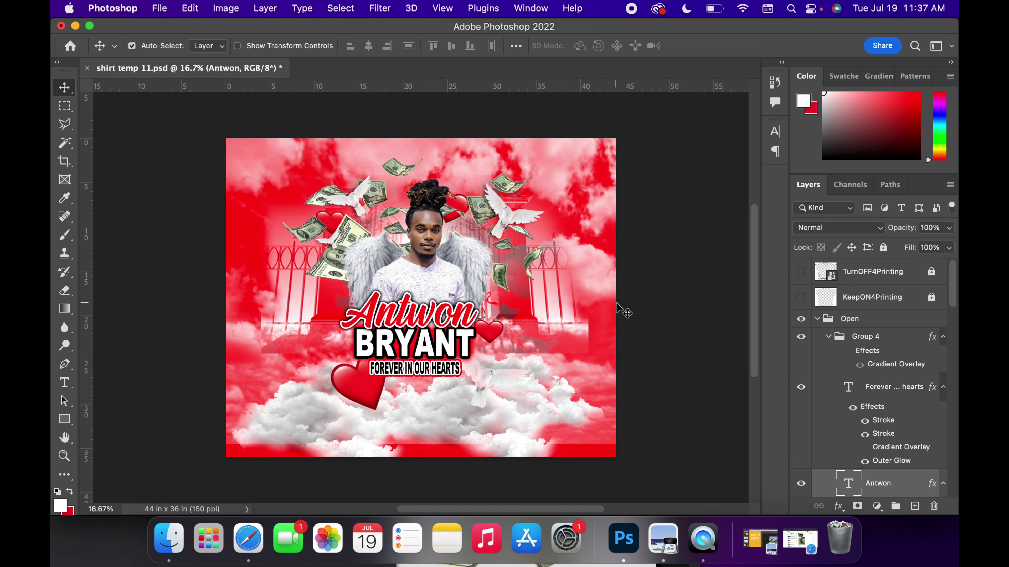
pyautogui.moveTo(232, 148); pyautogui.dragTo(610, 441)
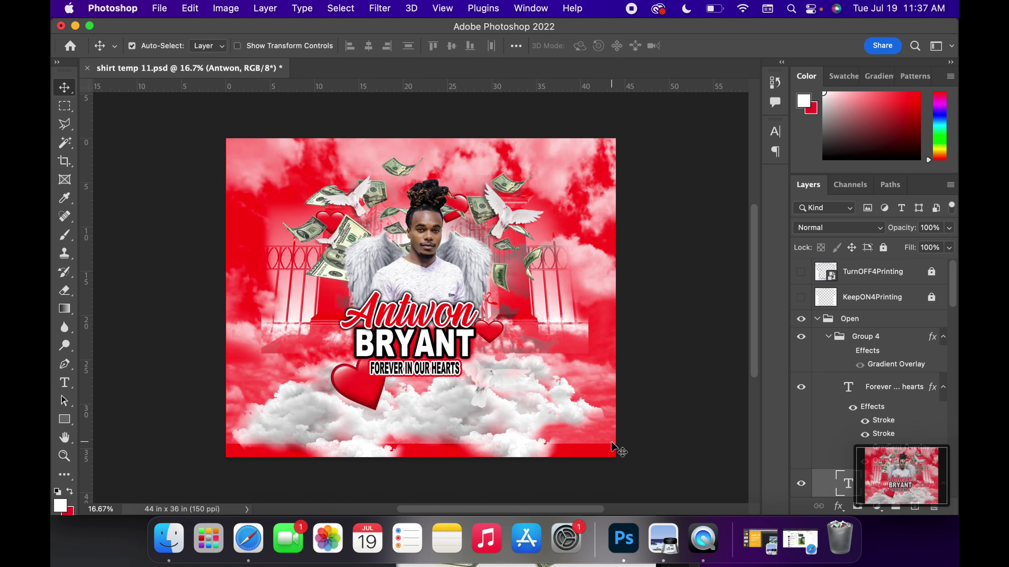